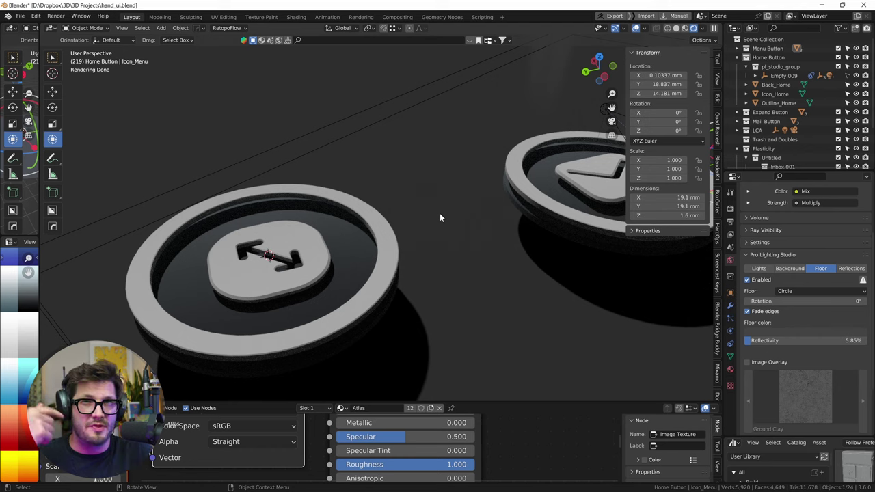
Switch the viewport to Material Preview and isolate the Expand button's icon, outline and back disc in local view.
key("z")
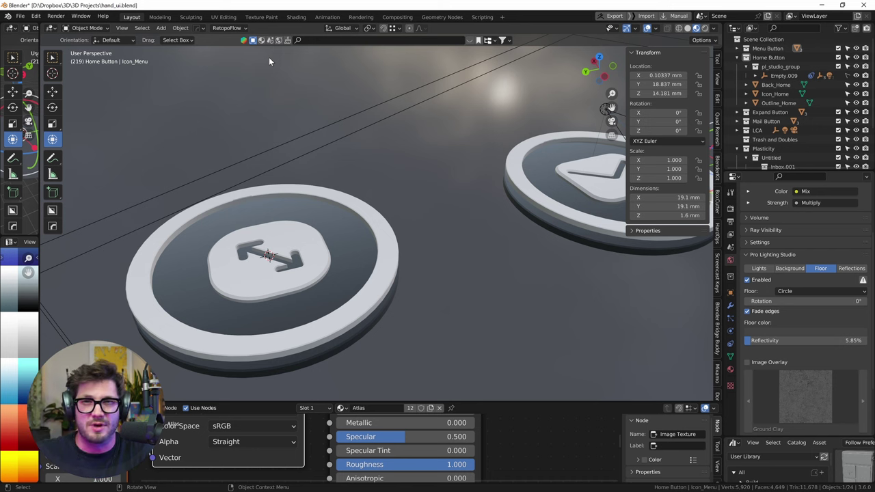
left_click(389, 160)
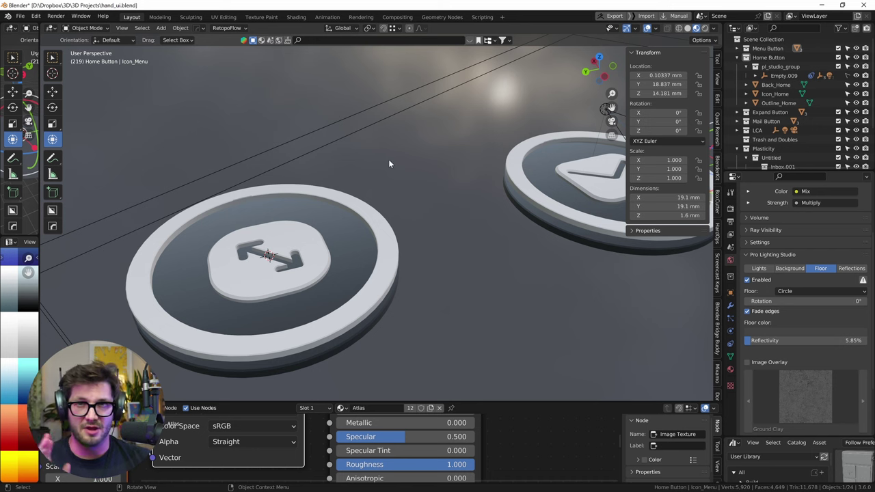
middle_click_drag(456, 192, 402, 199, "shift")
scroll(402, 199, "up", 2)
left_click(402, 197)
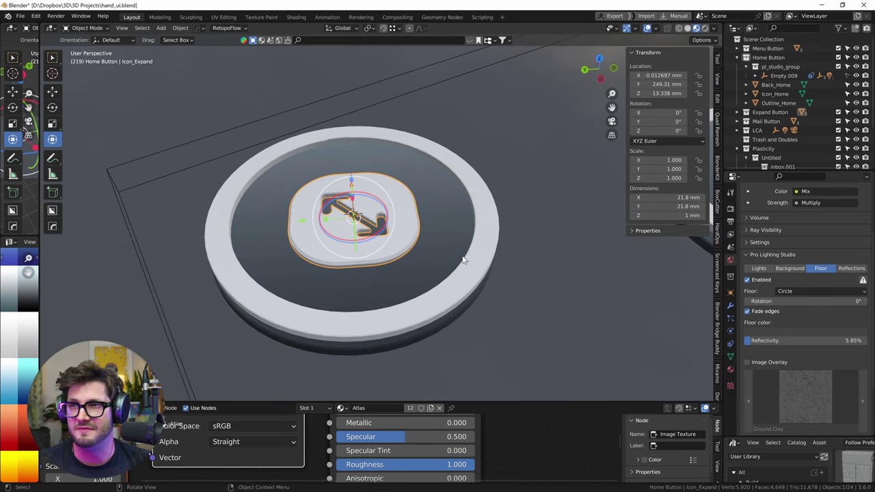
left_click(405, 316)
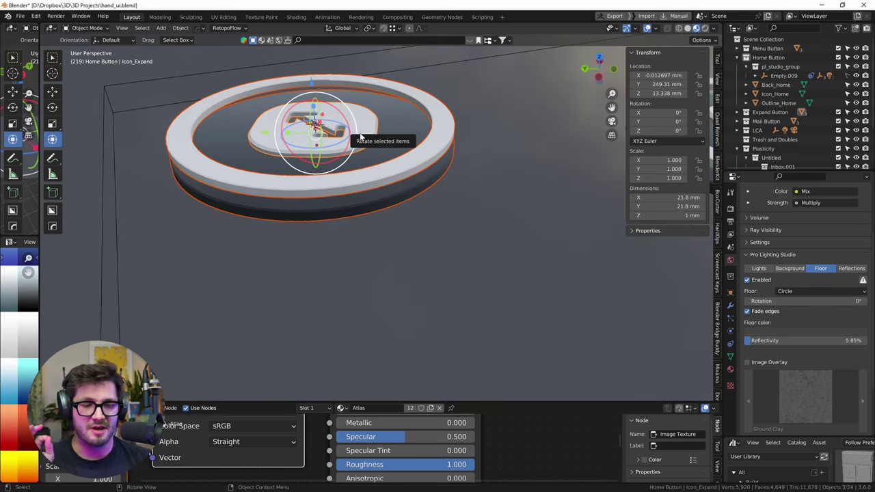
key("KP_Divide")
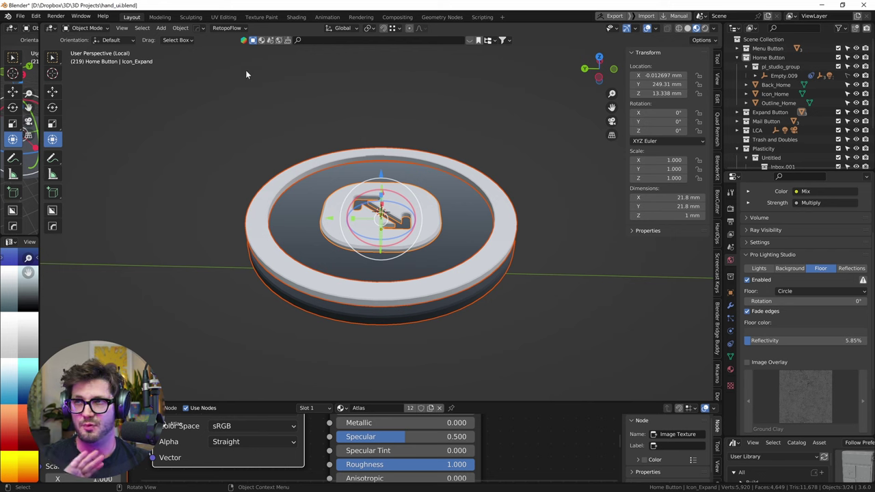
Isolate the Expand button's back disc, examine it from several angles, and return to the full scene.
left_click(591, 229)
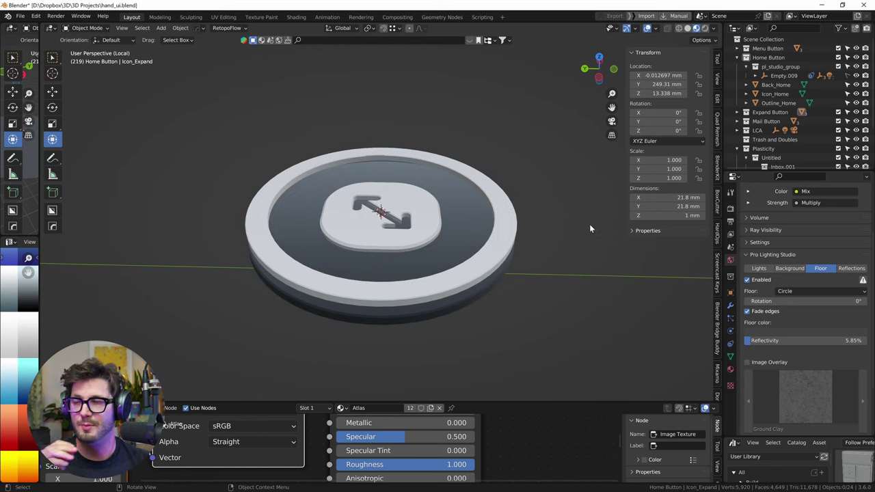
right_click(521, 269)
middle_click_drag(299, 231, 293, 202)
left_click(385, 251)
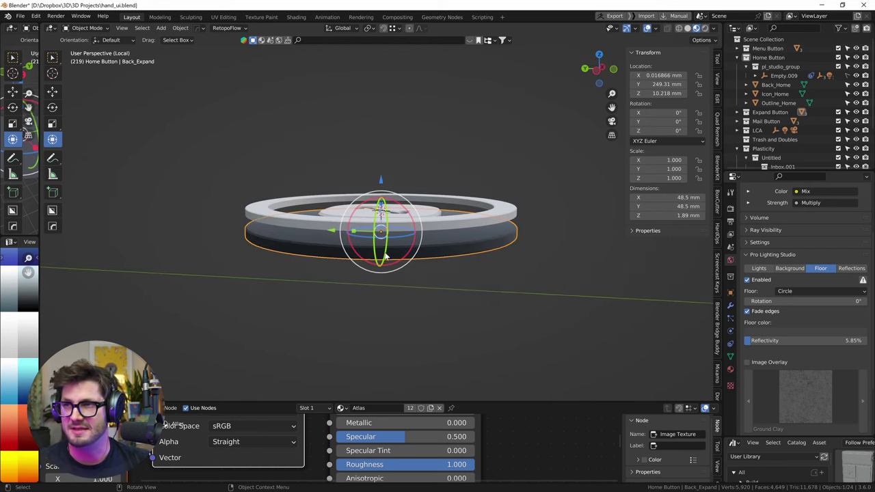
key("KP_Divide")
key("KP_Divide")
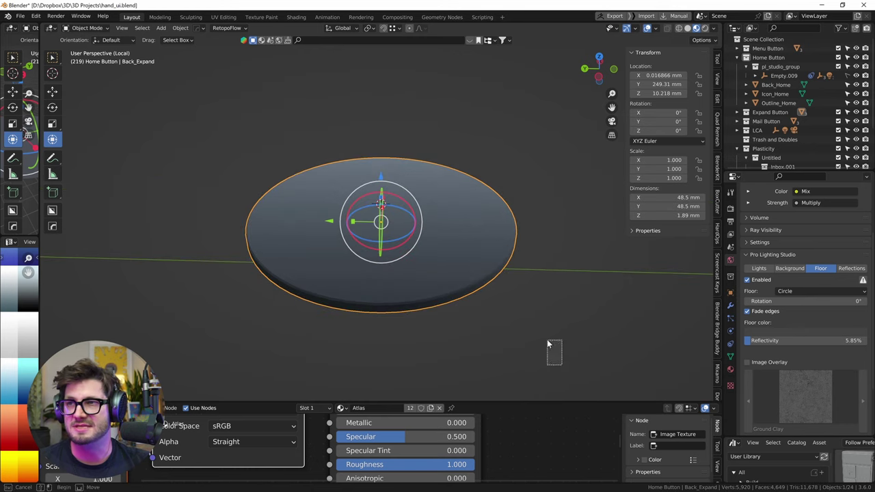
left_click(547, 339)
middle_click_drag(547, 339, 560, 311)
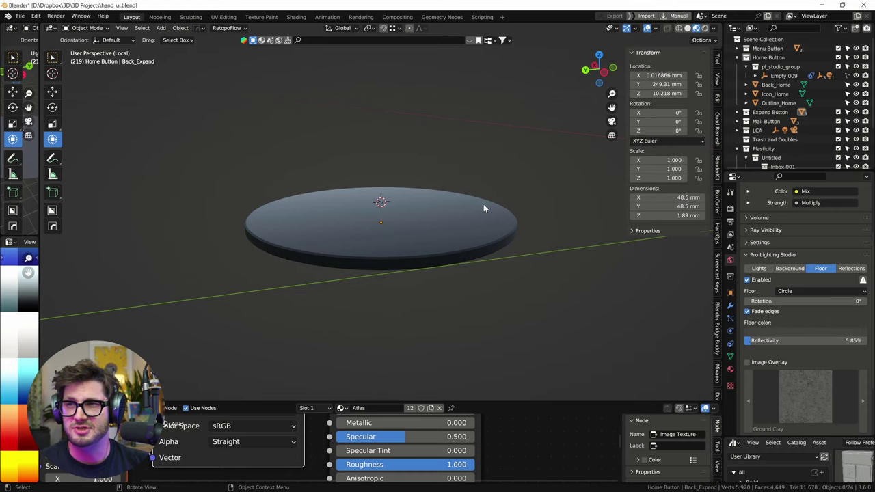
middle_click_drag(465, 277, 398, 226)
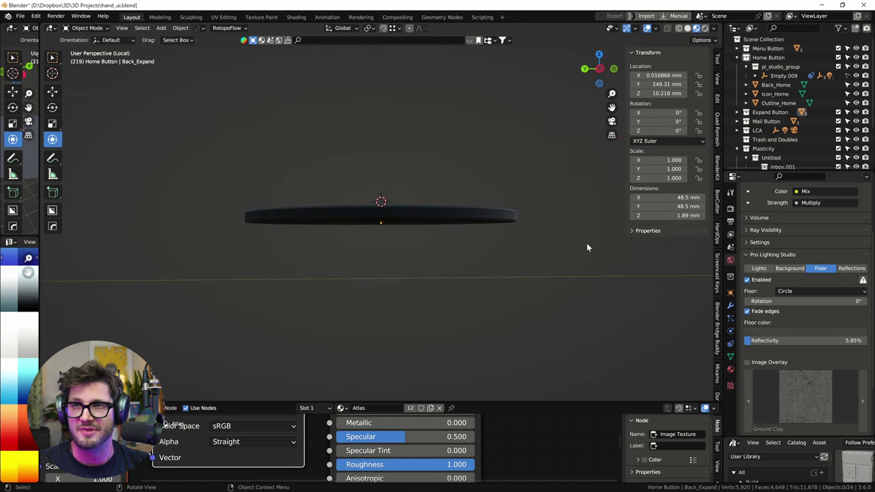
key("KP_Divide")
Inspect the Expand button's icon on its own in local view, and return to the full scene.
left_click(340, 104)
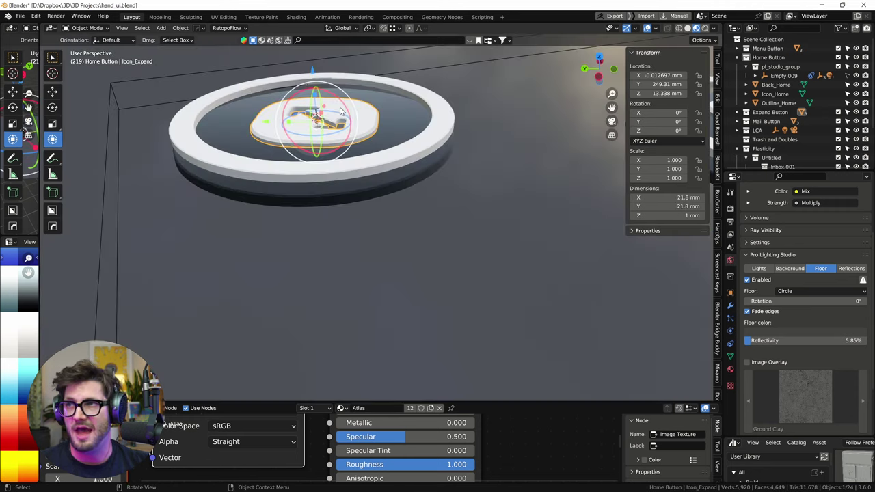
key("KP_Divide")
middle_click_drag(497, 233, 430, 262)
key("KP_Divide")
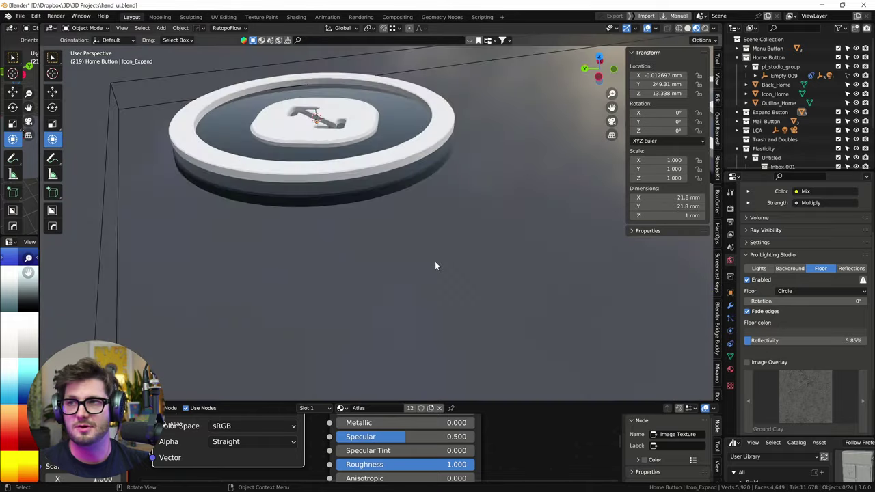
Look over the whole row of icon buttons and closely at the Expand button.
scroll(436, 262, "down", 11)
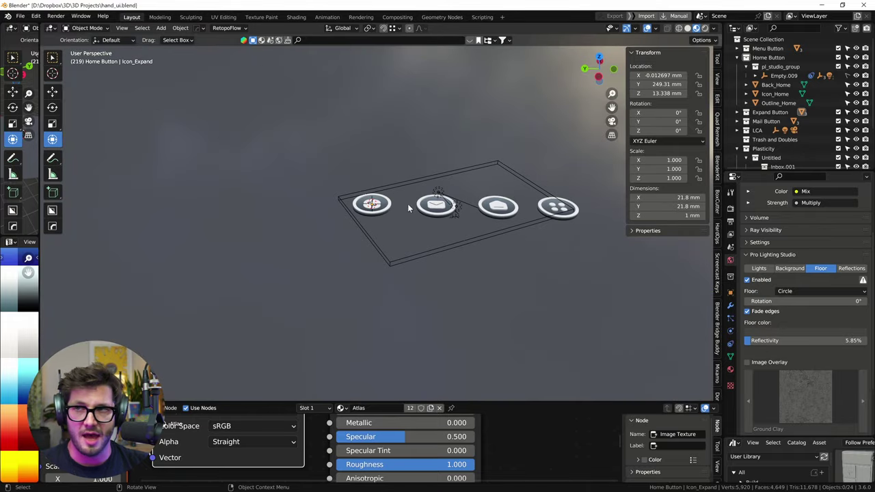
scroll(373, 204, "up", 3)
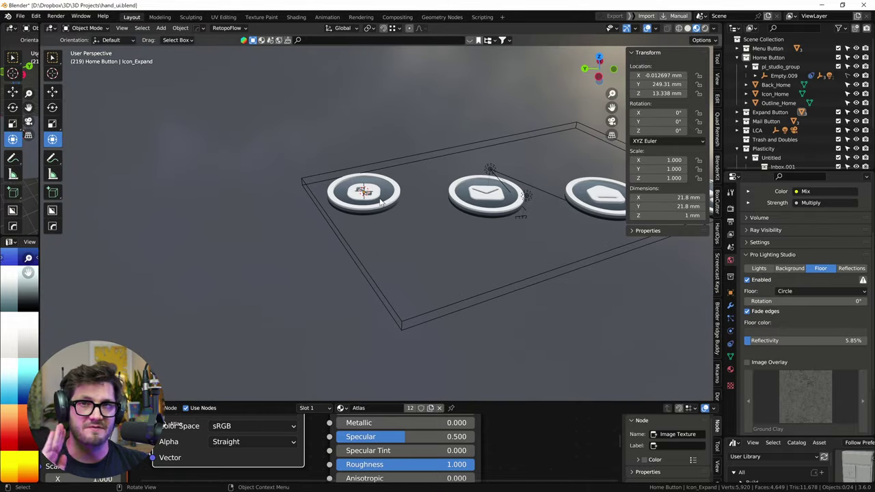
scroll(381, 202, "up", 3)
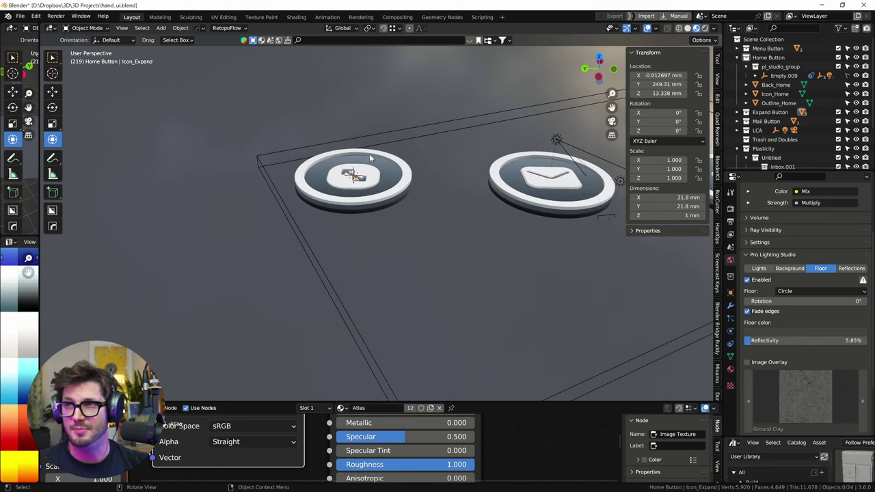
scroll(371, 172, "up", 5)
middle_click_drag(386, 204, 449, 249)
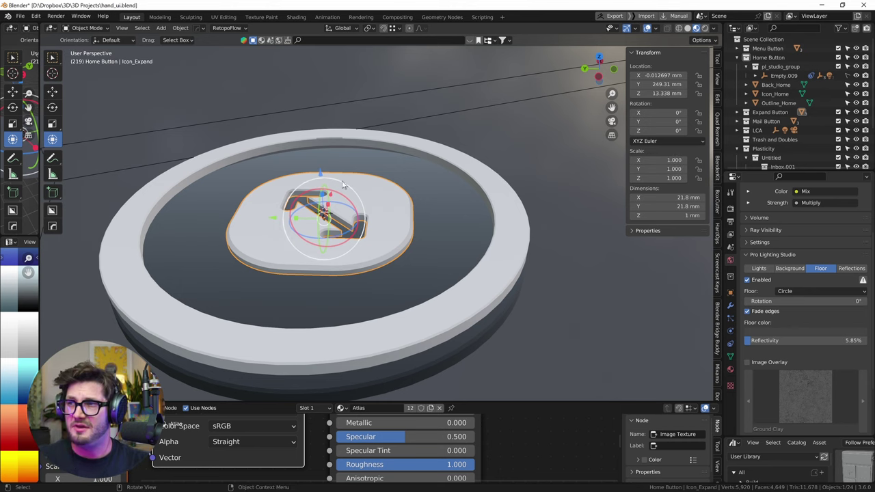
Widen the image editor and show the whole colour palette texture beside the 3D view.
left_click(37, 257)
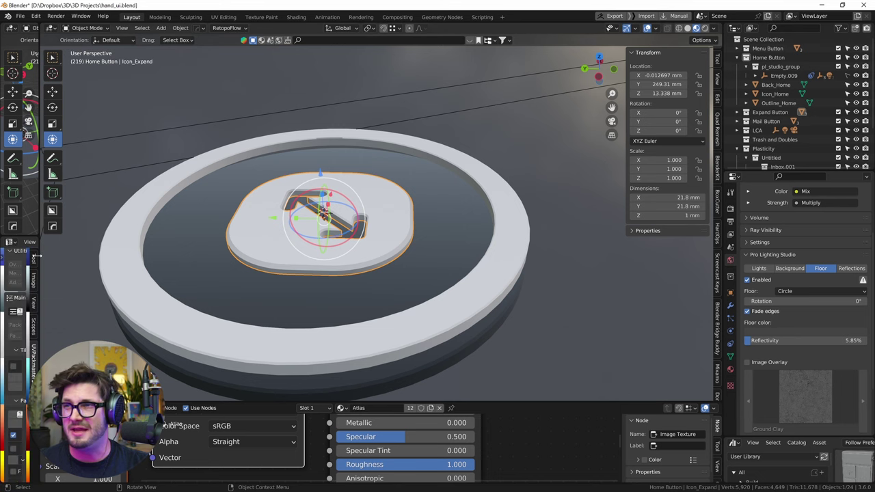
mouse_move(399, 154)
middle_mouse_down()
mouse_move(432, 152)
mouse_move(408, 150)
middle_mouse_up()
left_click(597, 283)
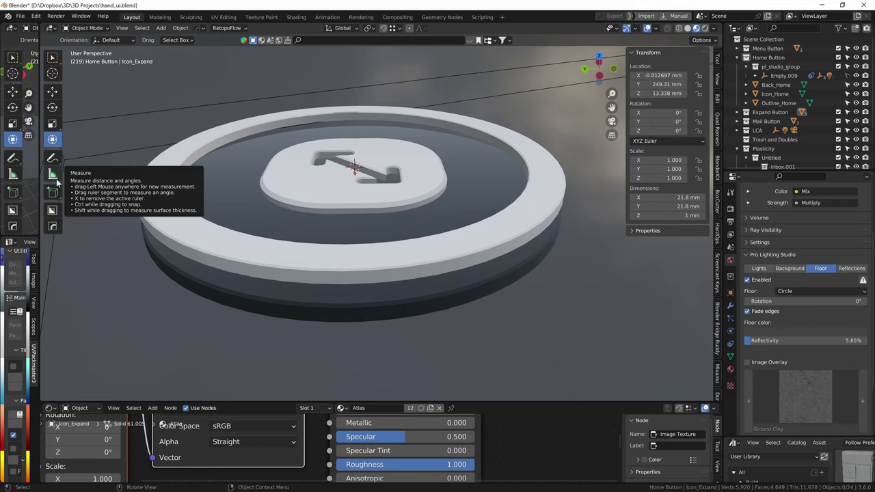
left_click_drag(39, 276, 372, 276)
scroll(216, 334, "down", 4)
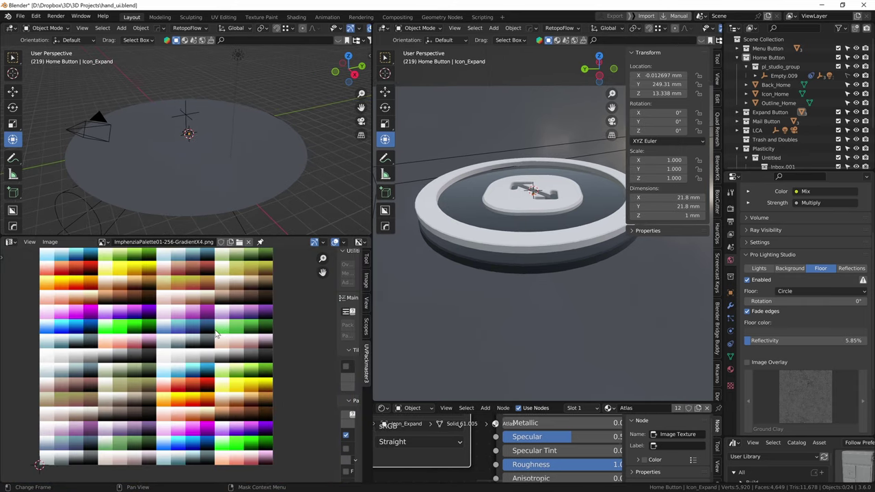
Open the Expand button's icon in Edit Mode and select its whole mesh, with its UVs shown closely over the palette.
left_click(532, 194)
key("KP_Decimal")
key("Tab")
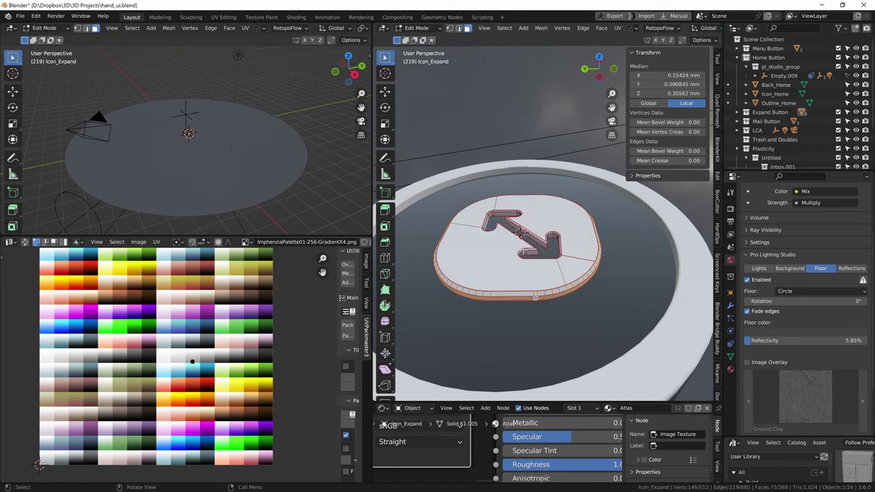
key("a")
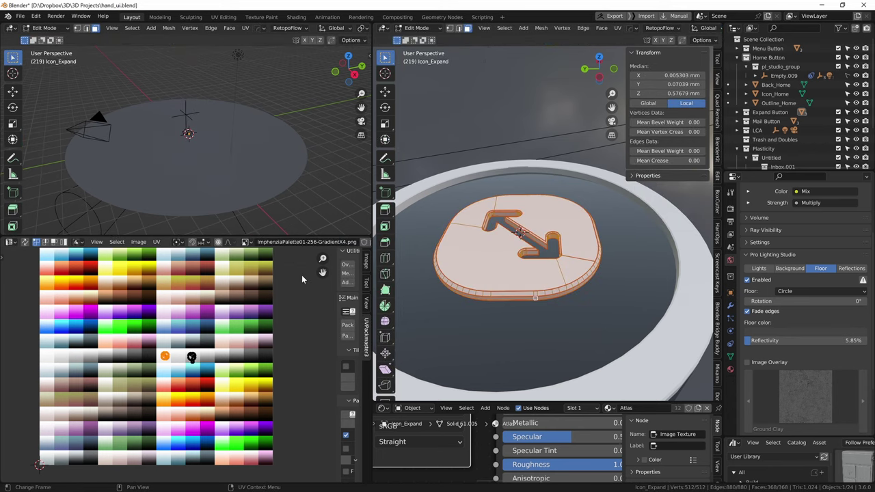
scroll(214, 309, "up", 2)
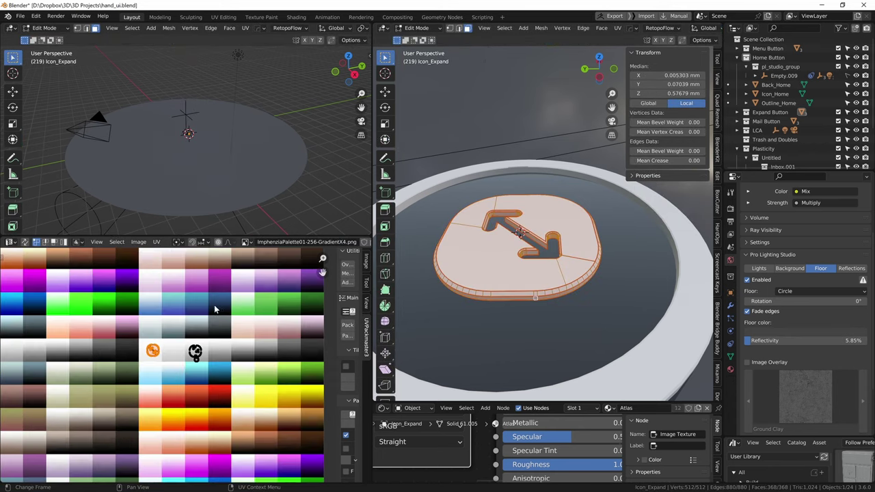
scroll(214, 309, "down", 1)
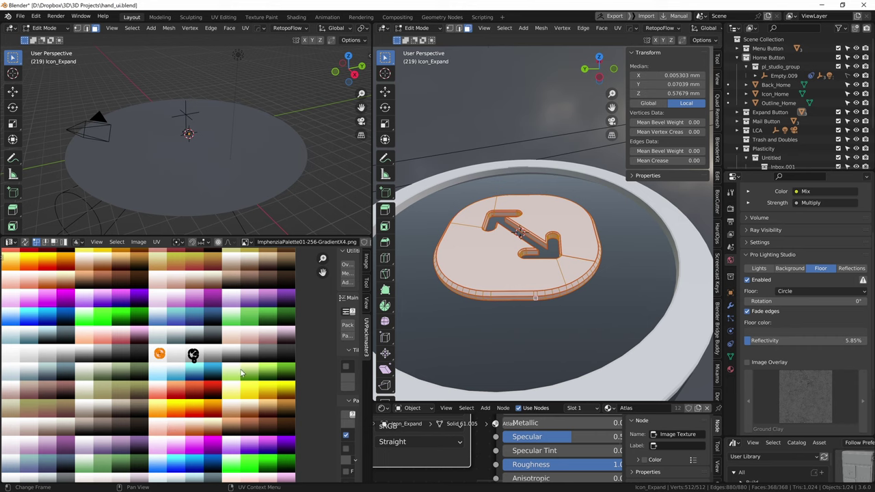
scroll(214, 307, "up", 3)
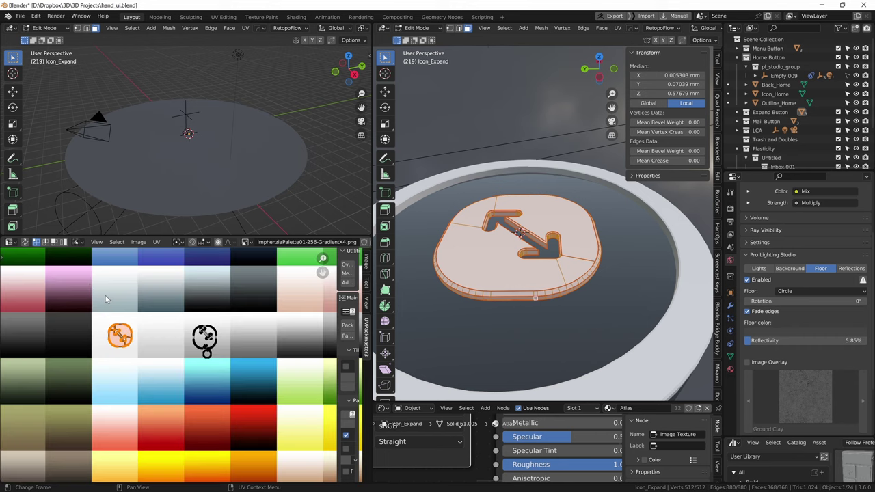
scroll(134, 368, "down", 2)
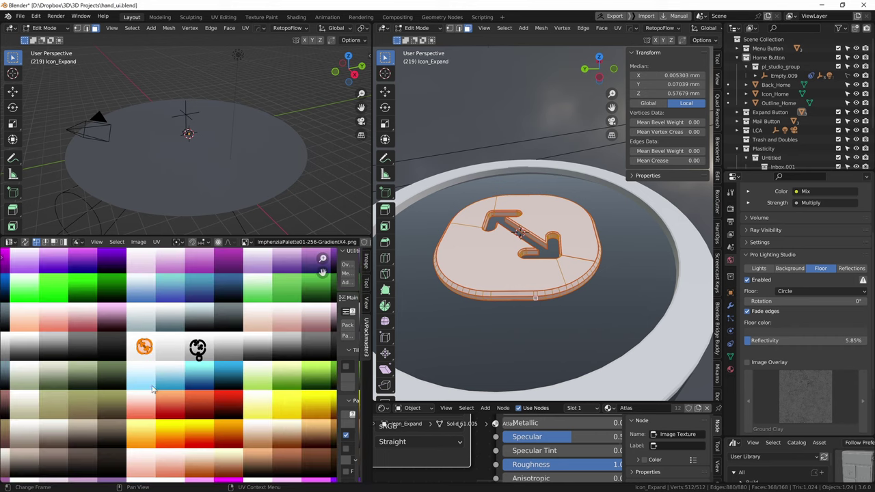
Move the icon's top-face UV island onto the green and finally the yellow swatch of the palette.
key("g")
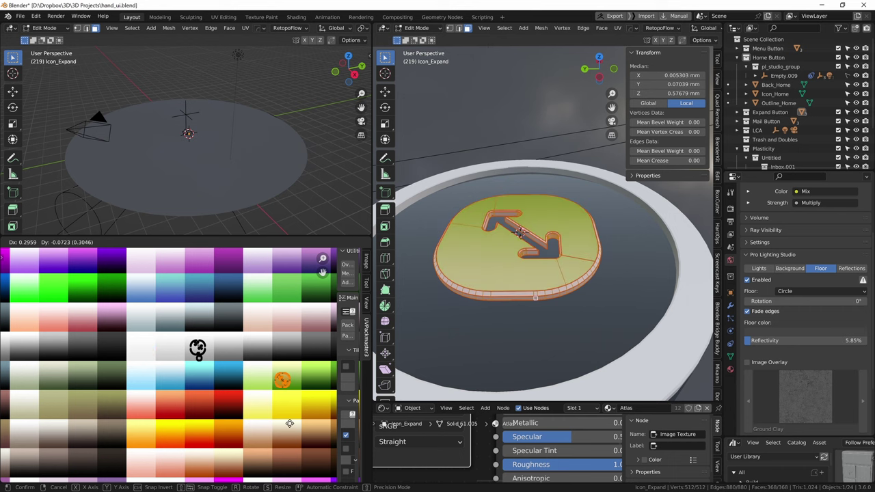
left_click(290, 424)
key("Tab")
key("Tab")
key("g")
left_click(289, 460)
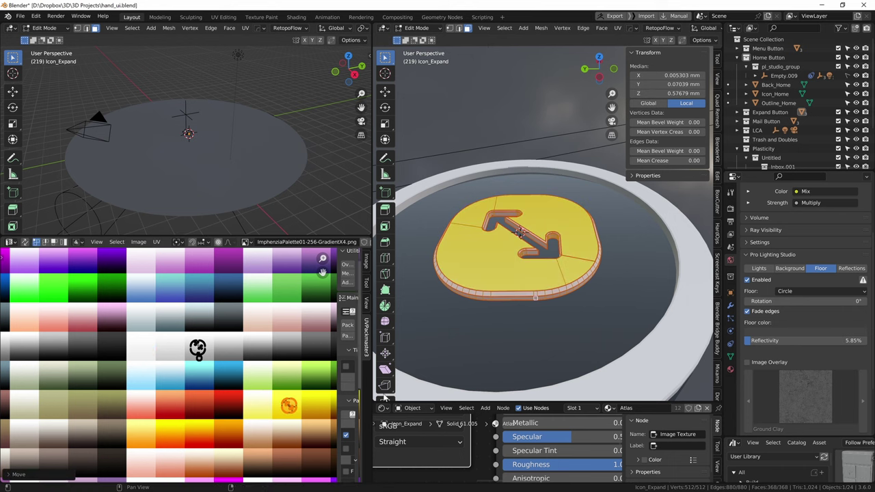
Scale the icon's top-face UV island down within the yellow swatch and back up again.
key("s")
left_click(292, 409)
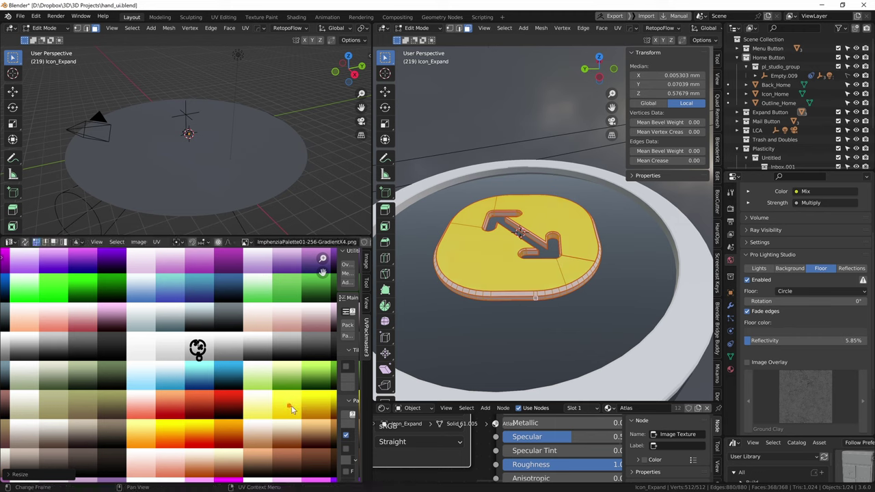
key("g")
right_click(289, 418)
key("s")
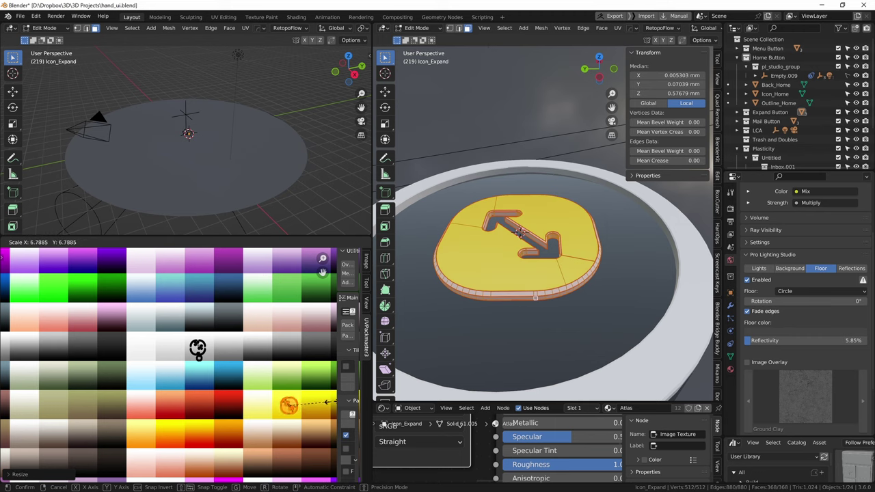
left_click(559, 200)
Undo the scaling and moving of the icon's top-face UVs.
key("ctrl+z")
key("ctrl+z")
key("ctrl+z")
key("ctrl+z")
key("ctrl+z")
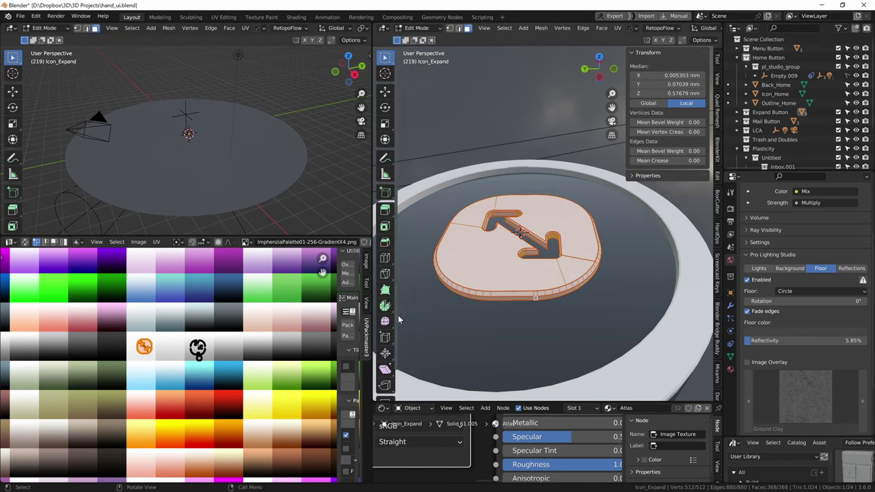
Select the face loop around the icon's outer side and try its UVs on a darker grey gradient of the palette.
scroll(152, 352, "up", 2)
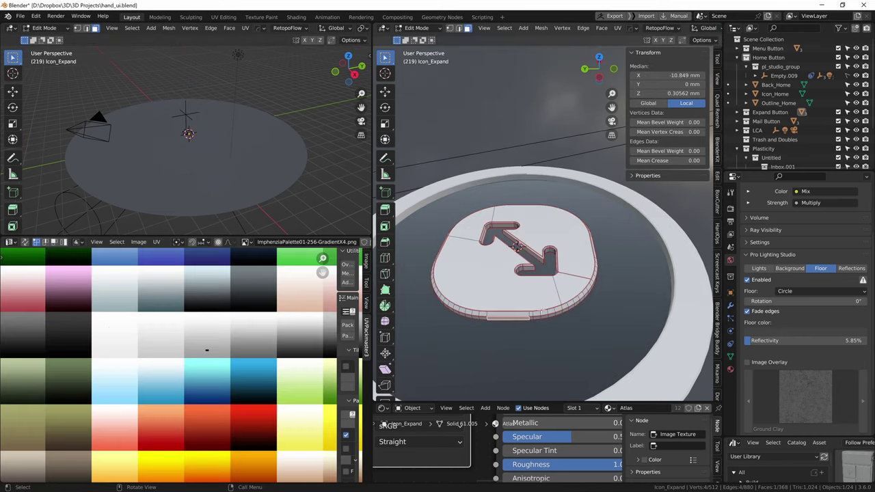
left_click(538, 315, "alt")
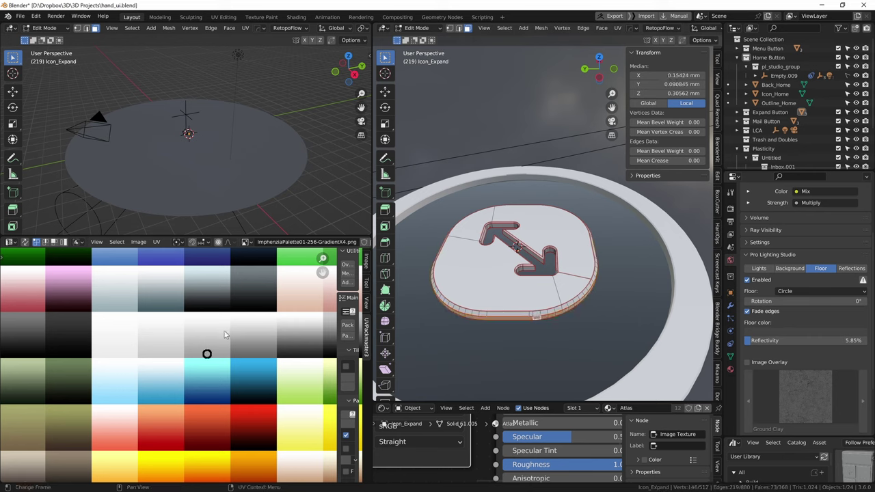
key("a")
key("g")
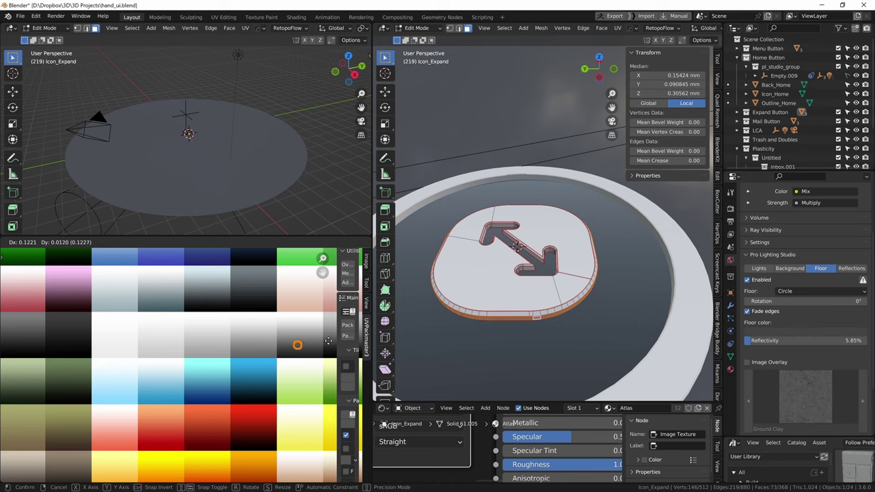
left_click(295, 346)
key("Tab")
middle_click_drag(608, 272, 555, 275, "shift")
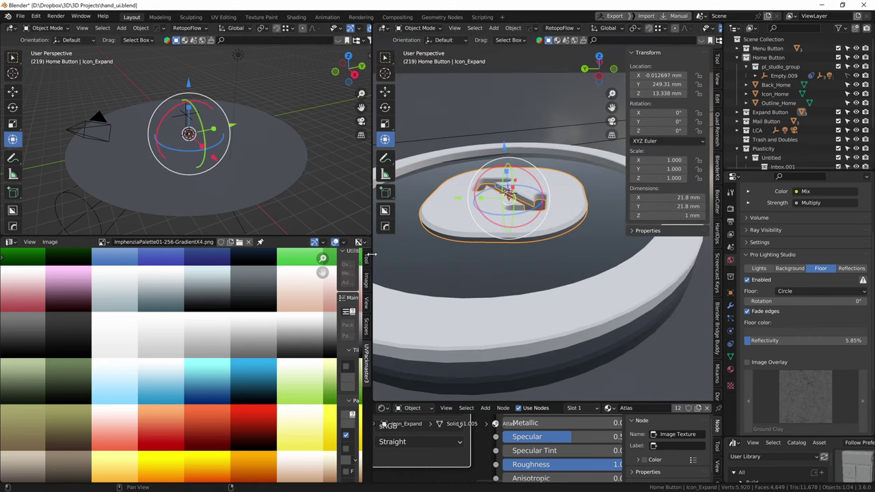
key("Tab")
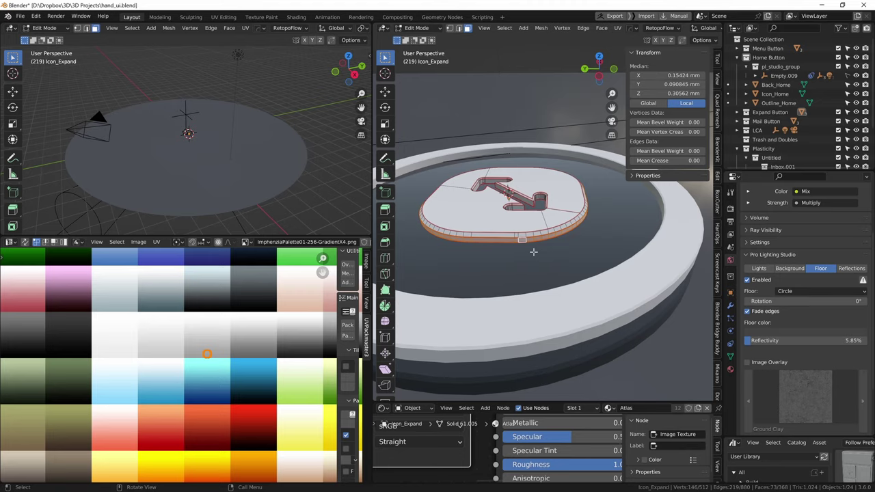
Return to Object Mode, deselect the Expand icon and inspect its shading and arrow recess from near and far.
scroll(500, 164, "up", 4)
scroll(500, 164, "down", 4)
middle_click_drag(500, 164, 542, 253)
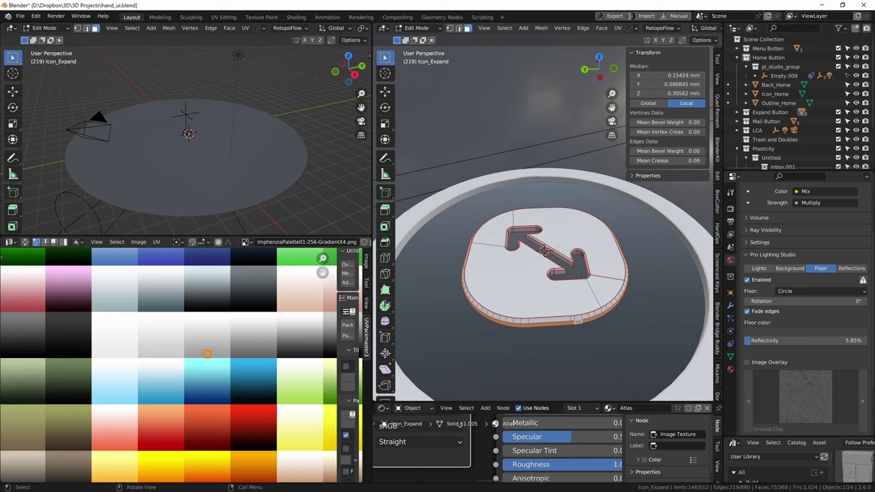
key("Tab")
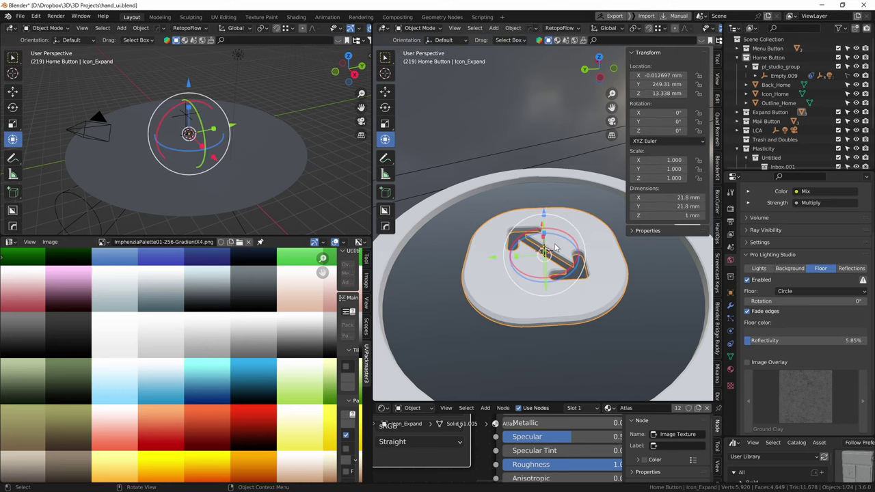
left_click(510, 126)
scroll(576, 301, "up", 5)
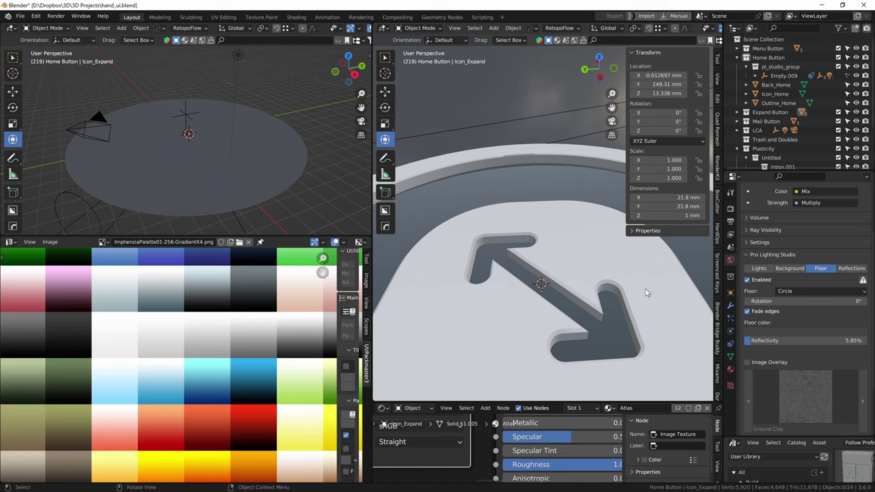
scroll(602, 272, "down", 6)
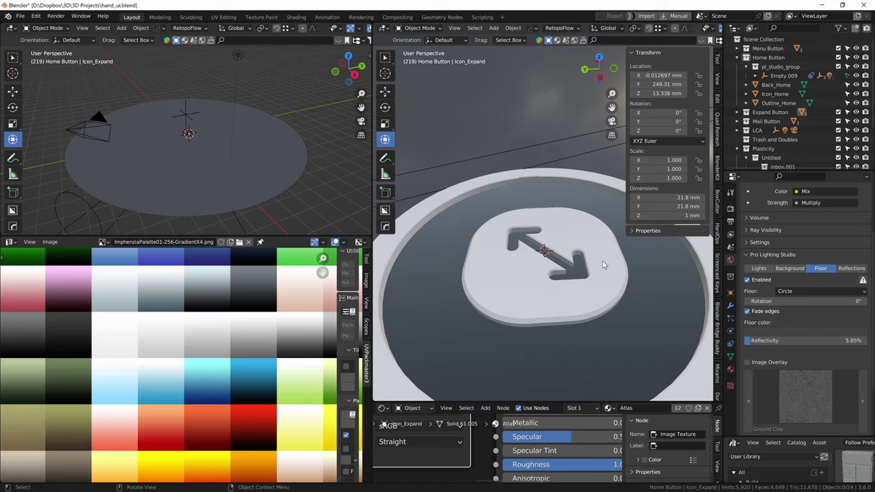
middle_click_drag(611, 272, 589, 272)
scroll(588, 272, "down", 2)
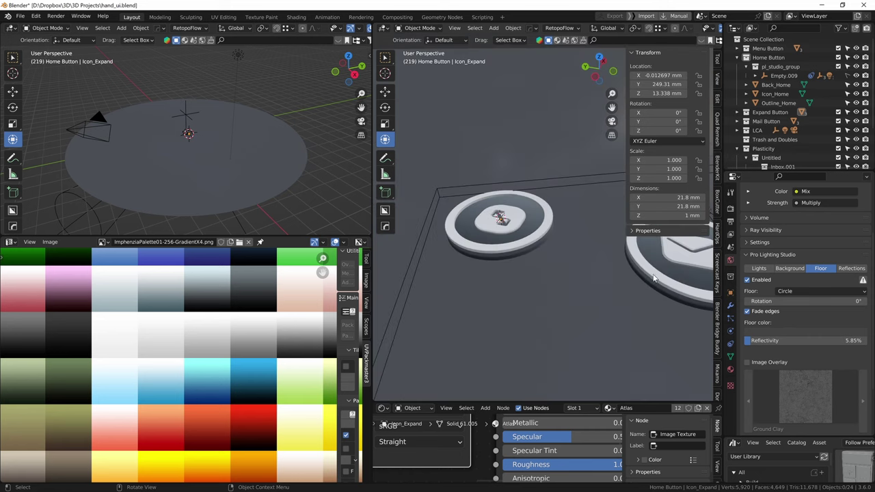
key("KP_Decimal")
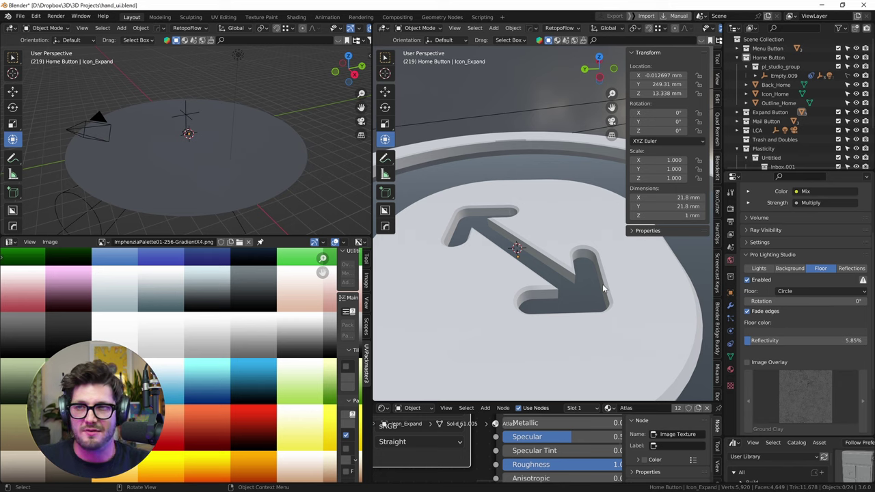
scroll(603, 289, "down", 6)
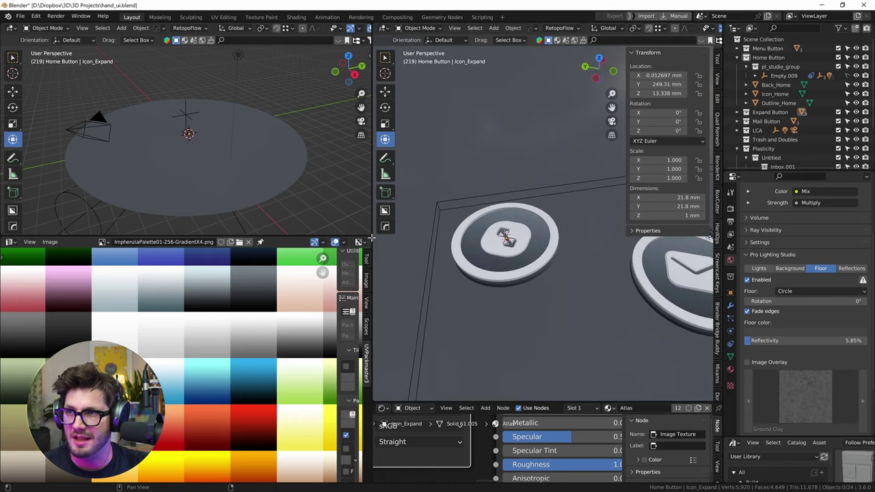
Widen the main 3D viewport across the screen and survey the row of icon buttons.
left_click_drag(370, 235, 15, 273)
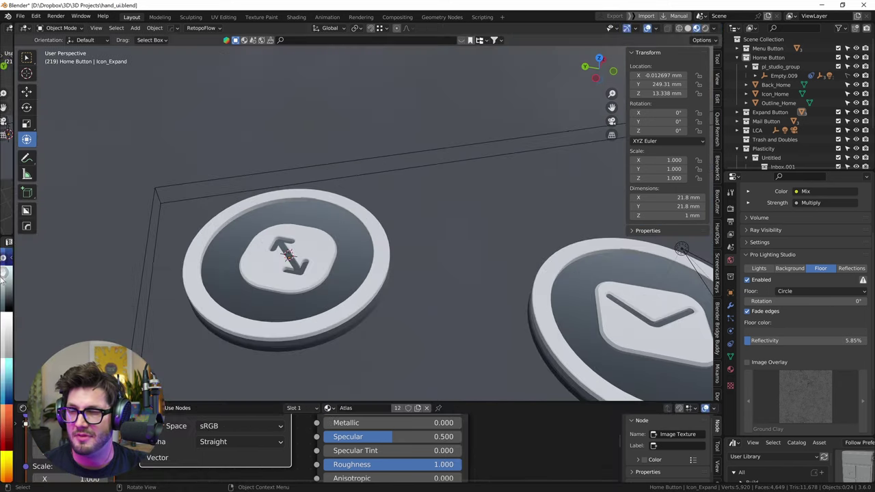
middle_click_drag(315, 272, 293, 263)
middle_click_drag(285, 264, 217, 268)
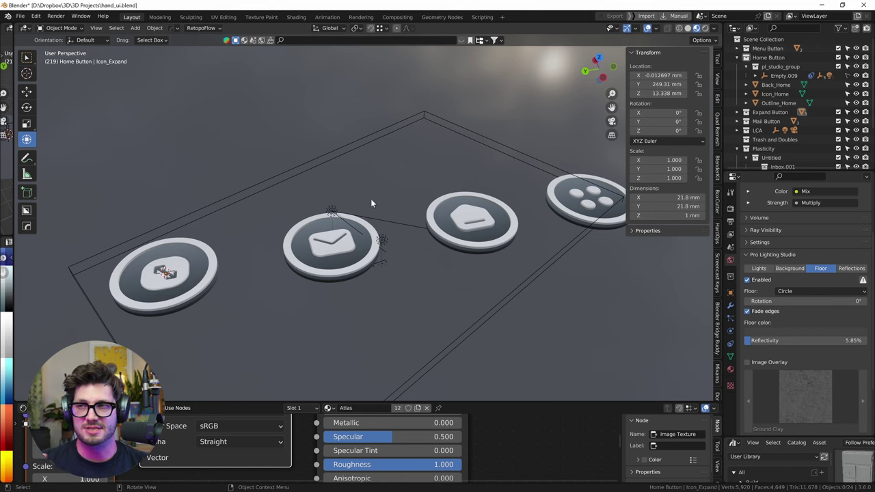
middle_click_drag(265, 249, 406, 231, "shift")
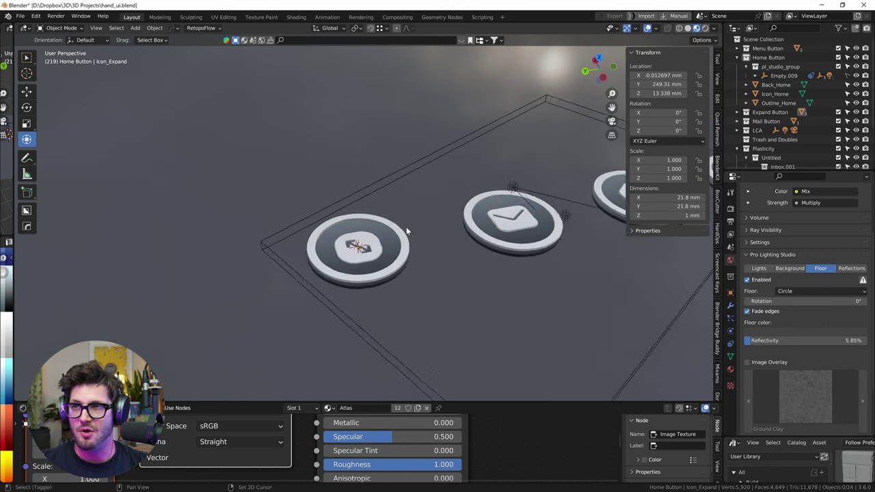
scroll(407, 231, "up", 6)
Select all three parts of the Expand button: its back, outline and icon.
left_click(486, 385)
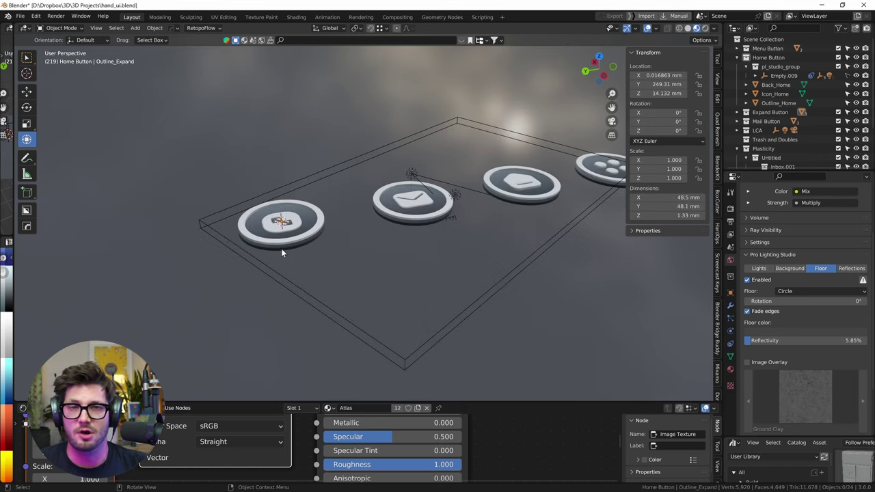
left_click(293, 243)
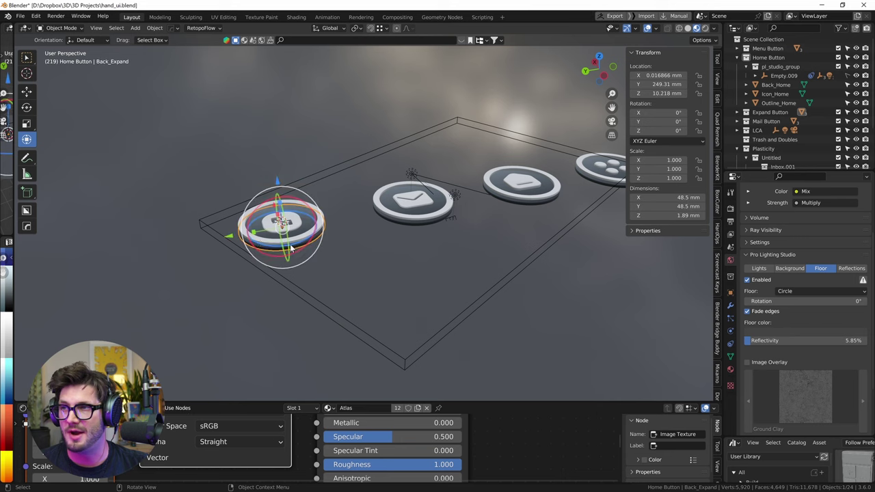
left_click(262, 242, "shift")
left_click(293, 225, "shift")
scroll(319, 219, "up", 3)
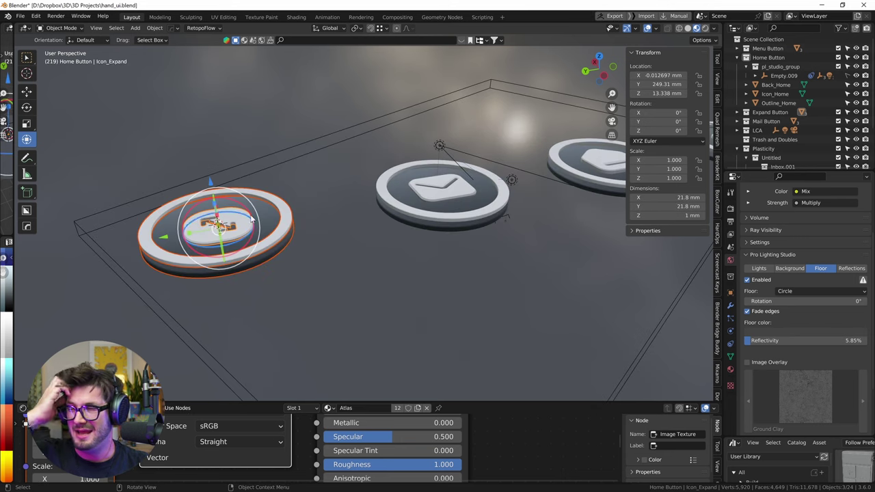
Add the Mail, Home and Menu icons to the selection.
left_click(434, 197, "shift")
middle_click_drag(434, 198, 333, 203, "shift")
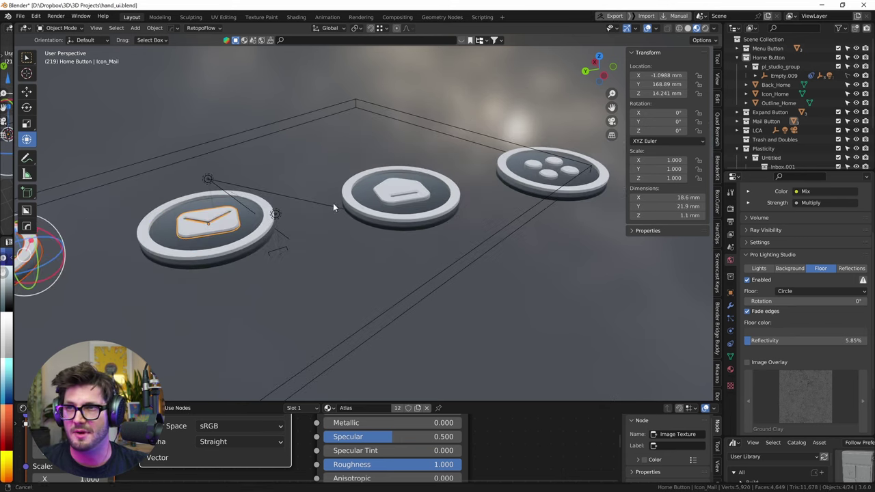
left_click(395, 194, "shift")
left_click(538, 166, "shift")
scroll(538, 166, "down", 3)
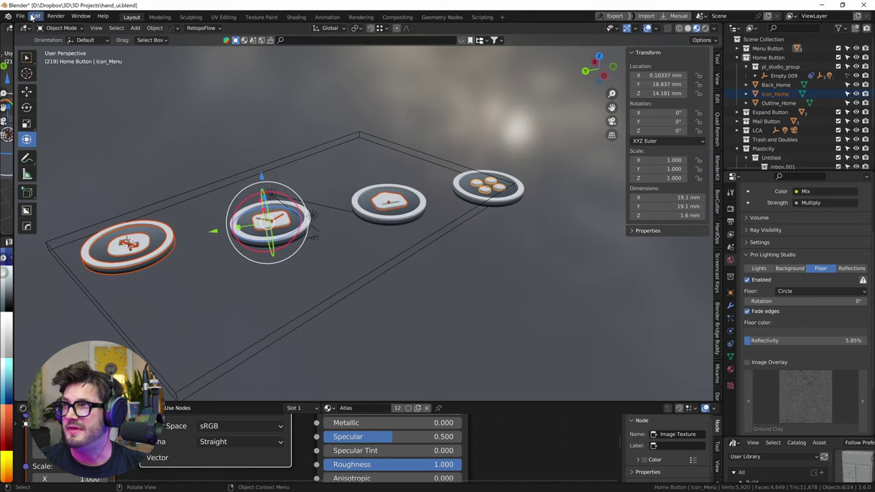
Export only the selected objects to the Desktop as glTF Binary hand_ui.glb, with animation turned off.
left_click(23, 16)
mouse_move(58, 147)
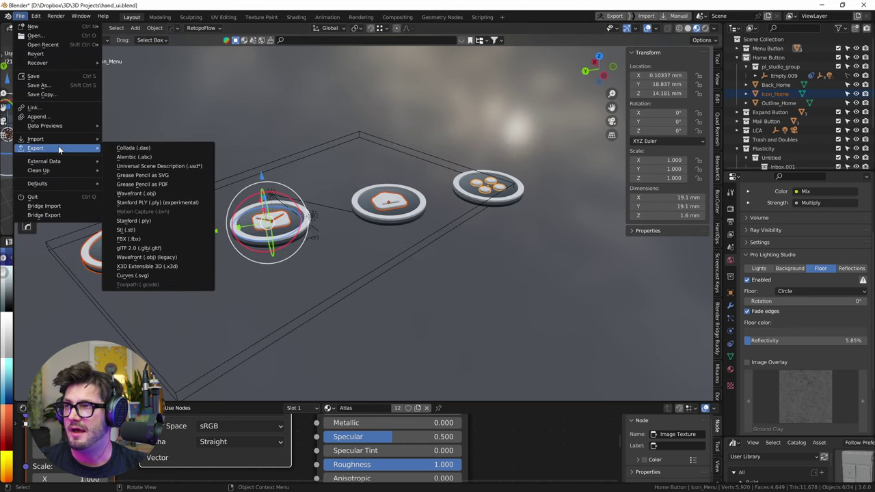
left_click(170, 249)
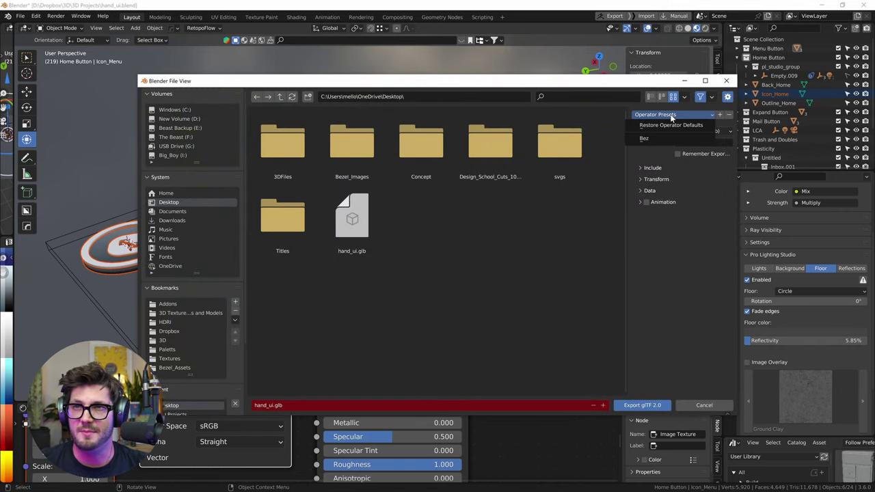
left_click(646, 202)
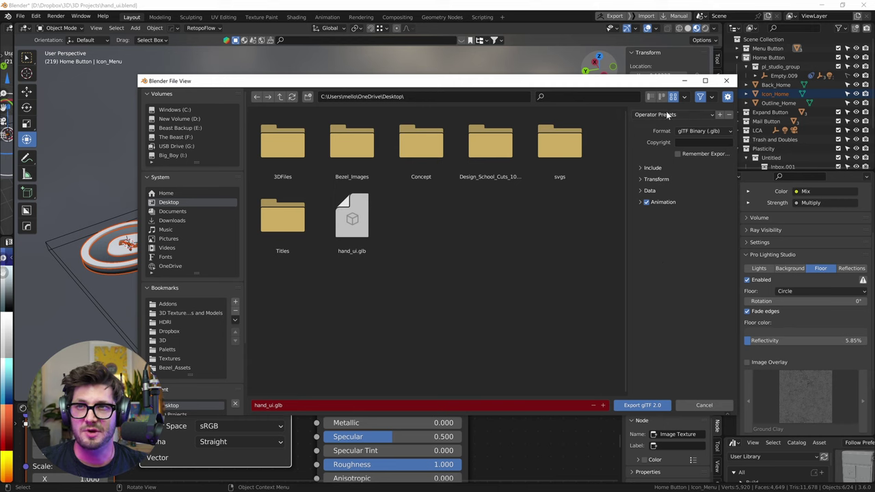
left_click(641, 167)
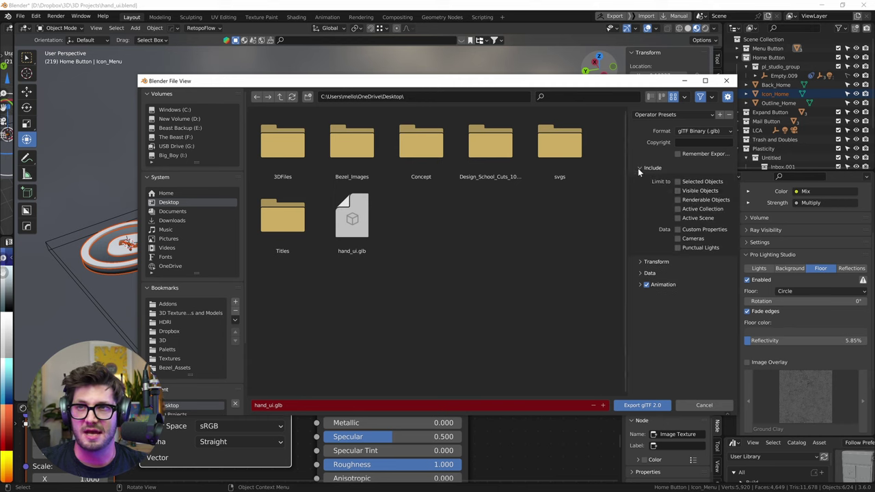
left_click(678, 182)
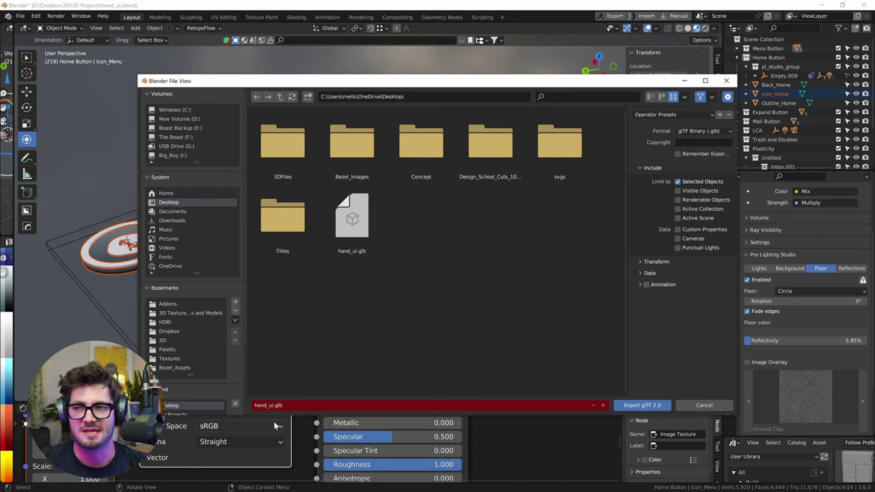
left_click(630, 408)
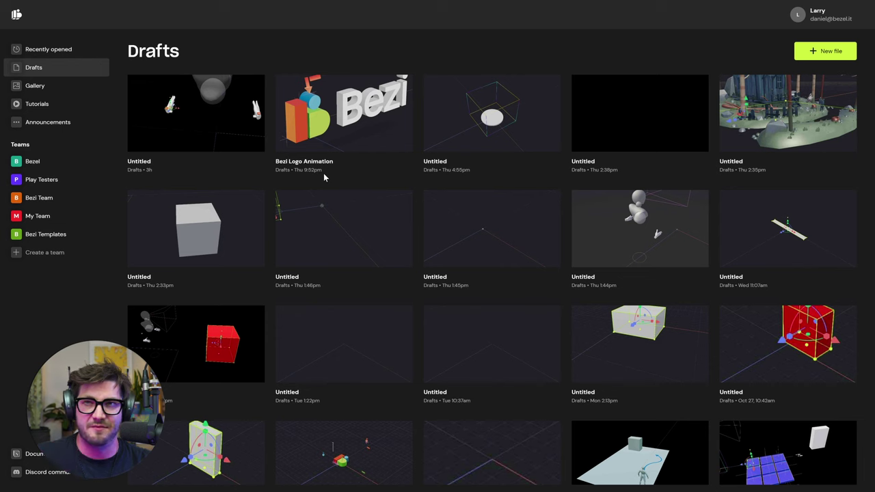
Switch to Bezi and create a new file from the Hand Collider Controller template.
left_click(836, 51)
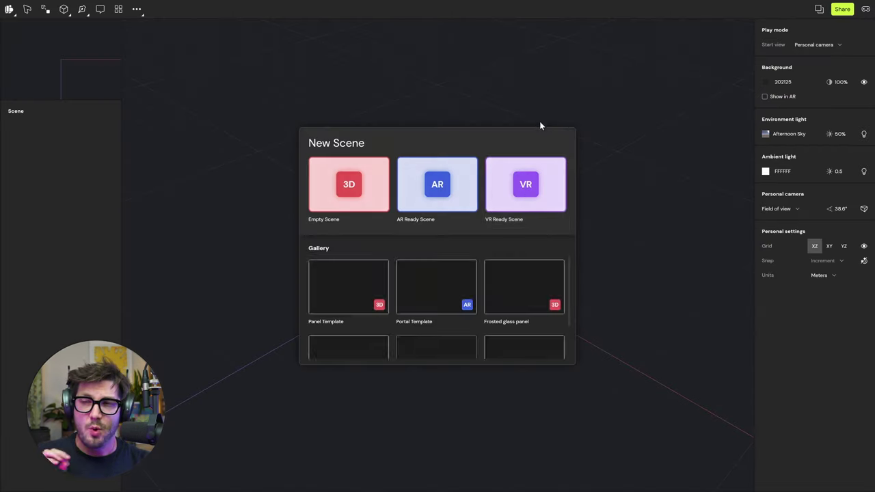
scroll(522, 282, "down", 1)
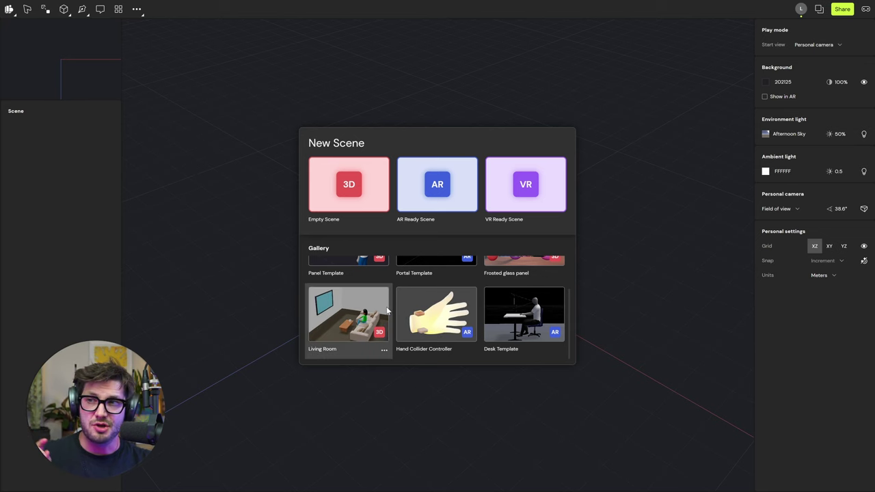
left_click(432, 311)
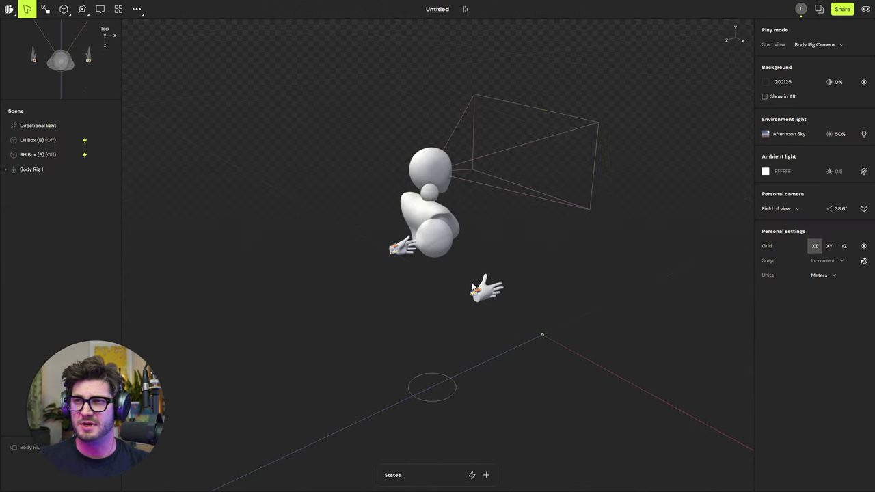
Delete the directional light from the template scene.
left_click(473, 287)
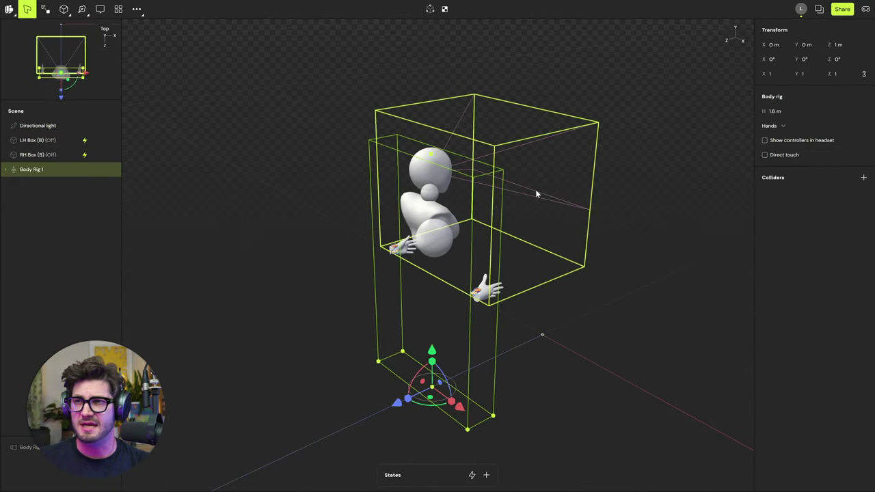
left_click(39, 140)
left_click(44, 128)
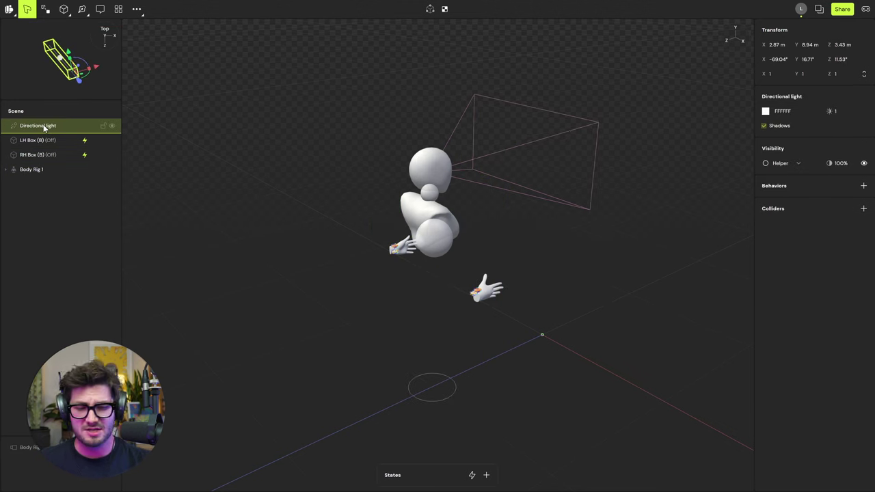
key("Delete")
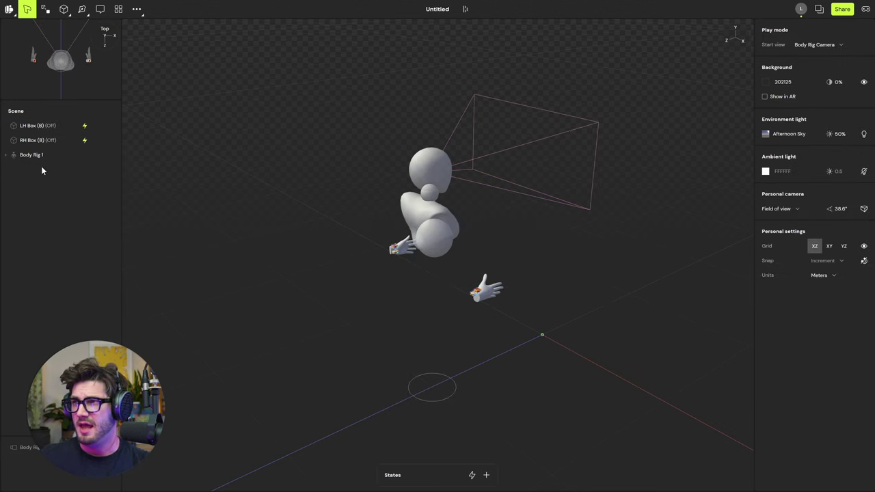
Select Body Rig 1 and examine the rig and the box buttons attached to its wrist.
left_click(39, 156)
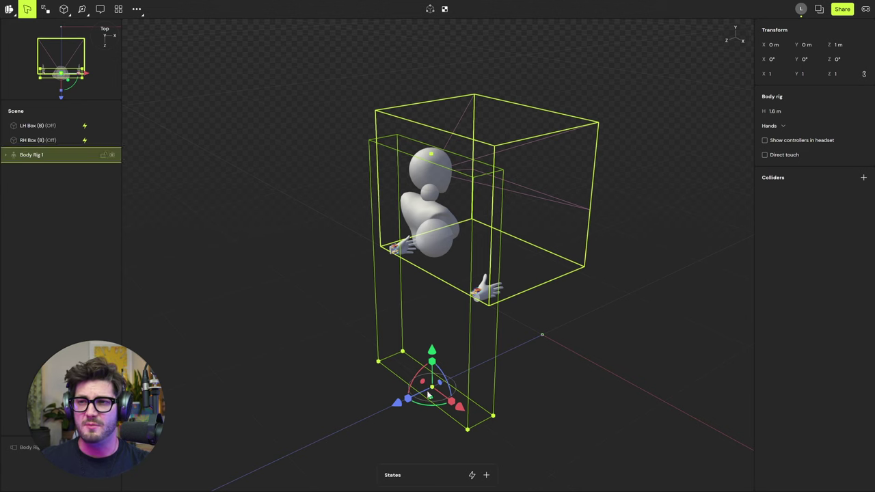
middle_click_drag(528, 338, 565, 344)
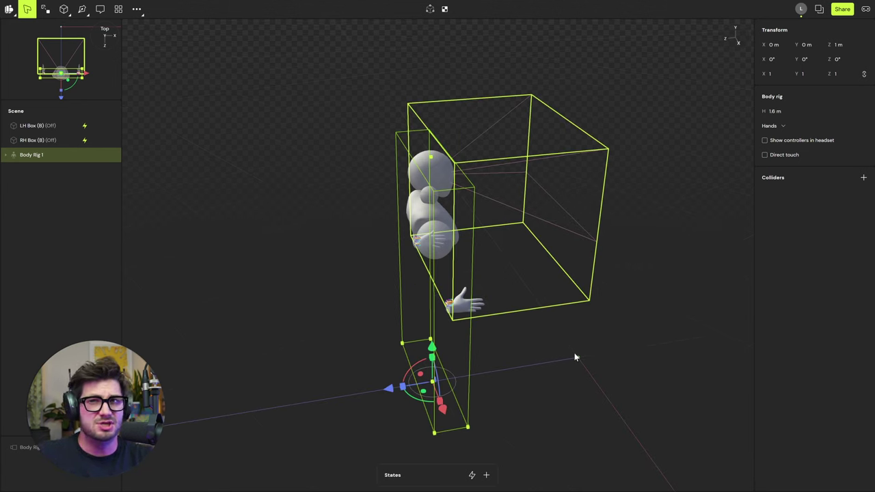
scroll(565, 324, "up", 10)
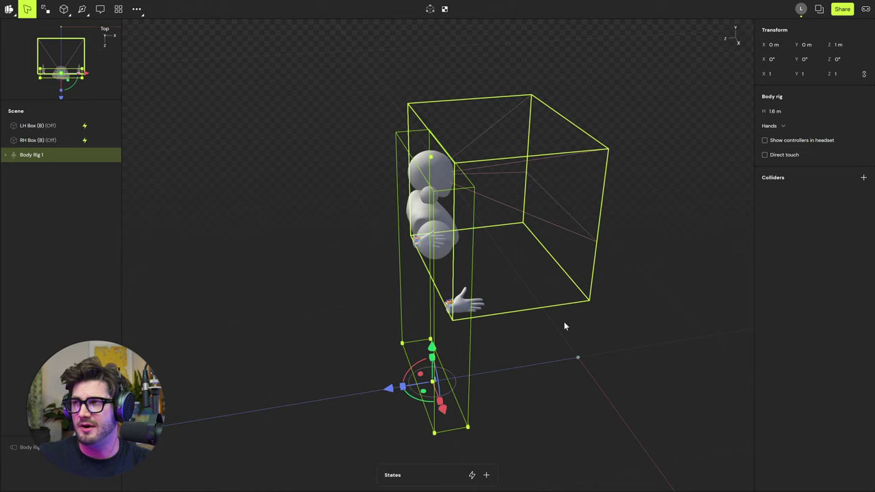
middle_click_drag(432, 284, 527, 274)
scroll(368, 239, "up", 8)
scroll(416, 243, "down", 5)
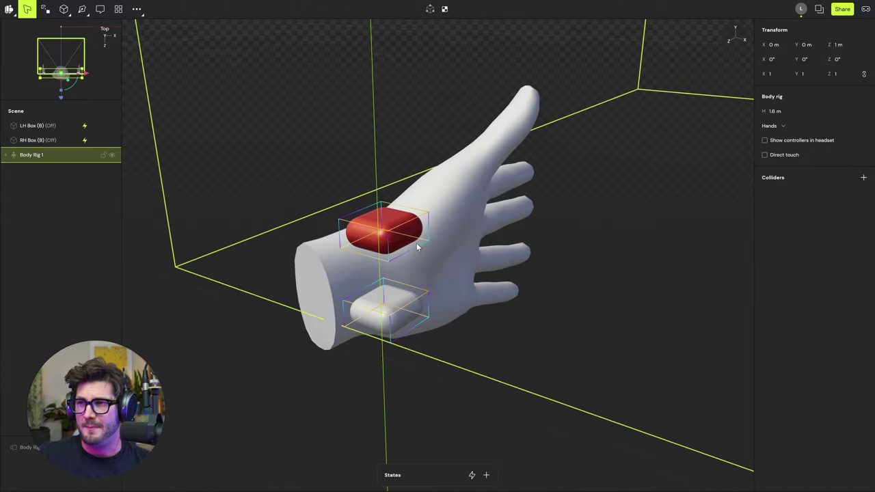
middle_click_drag(416, 243, 526, 228)
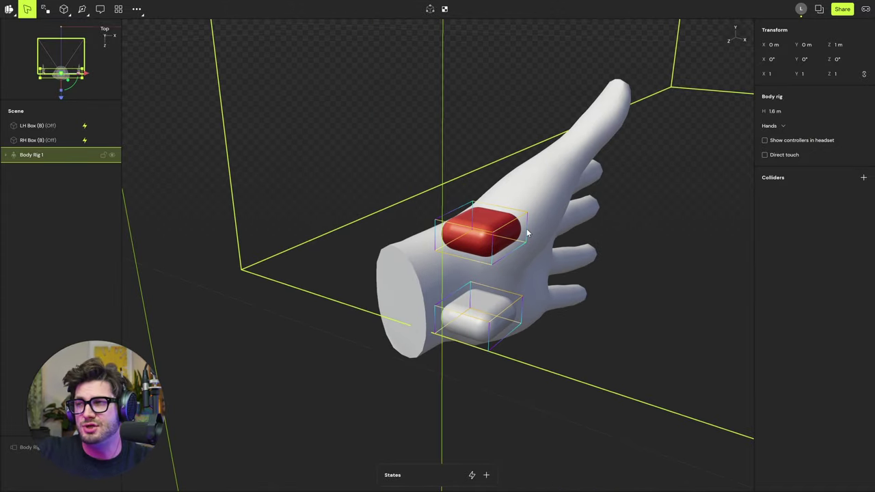
scroll(552, 254, "down", 8)
middle_click_drag(553, 255, 348, 214)
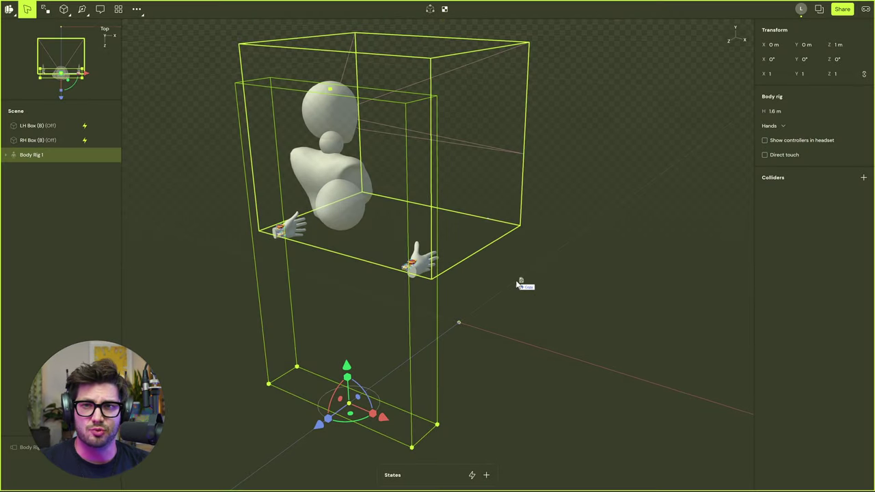
Import the hand_ui model into the scene beside the body rig and frame it in the view.
left_click_drag(518, 283, 498, 226)
middle_click_drag(498, 226, 623, 292)
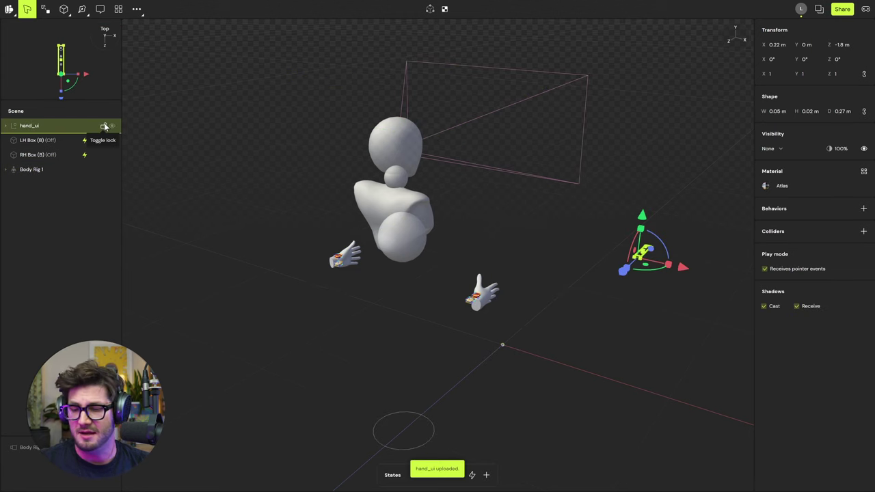
key("f")
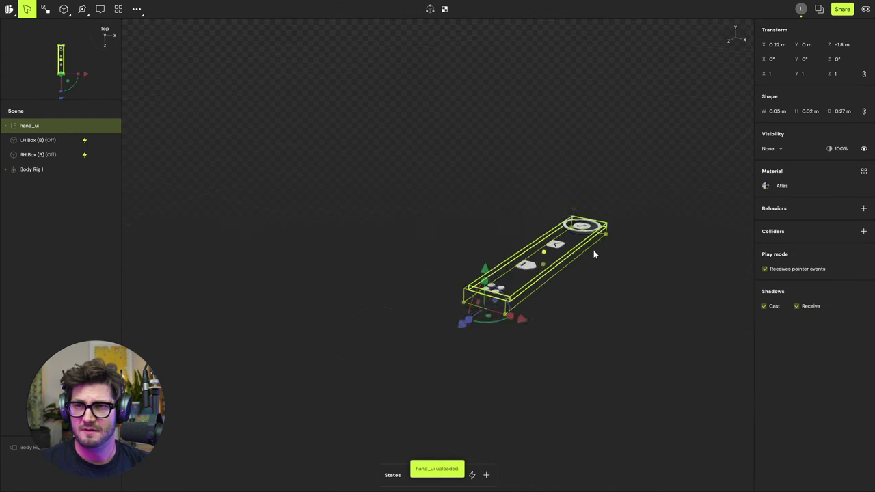
Expand the hand_ui hierarchy and examine each icon mesh in it, from Icon_Menu to Icon_Mail.
middle_click_drag(508, 212, 684, 224)
middle_click_drag(302, 223, 354, 222)
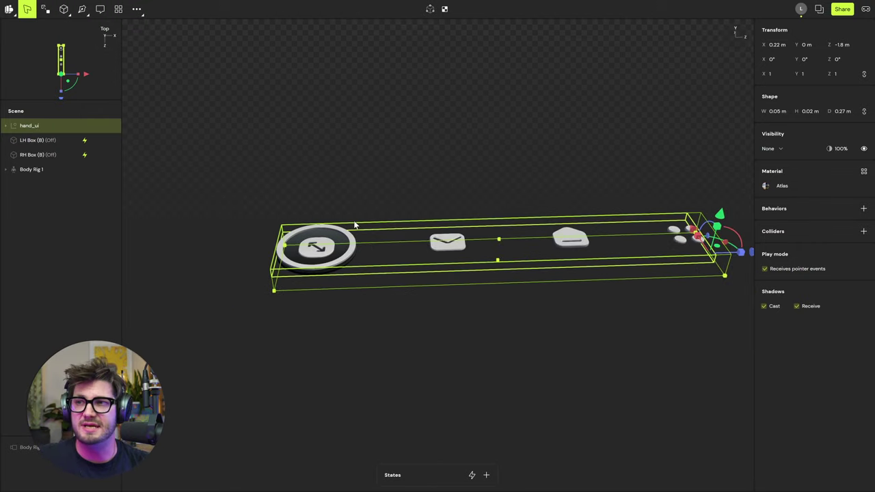
left_click(8, 125)
left_click(15, 140)
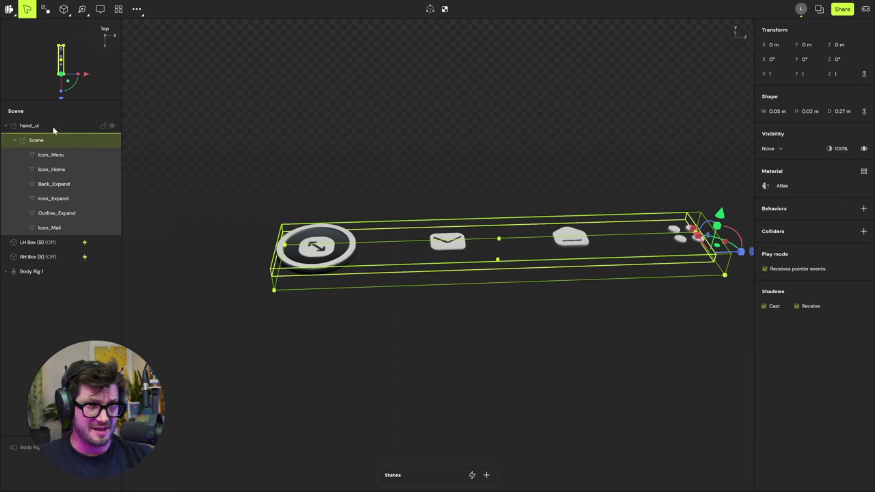
left_click(64, 158)
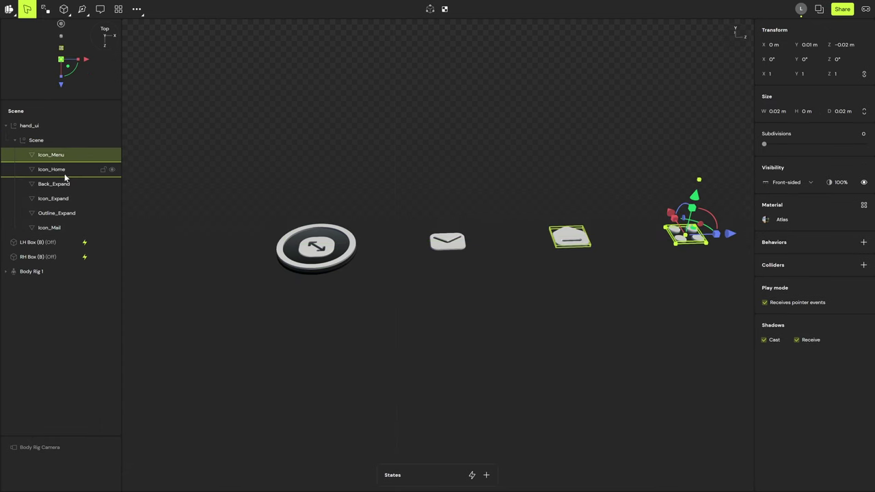
left_click(65, 174)
left_click(65, 187)
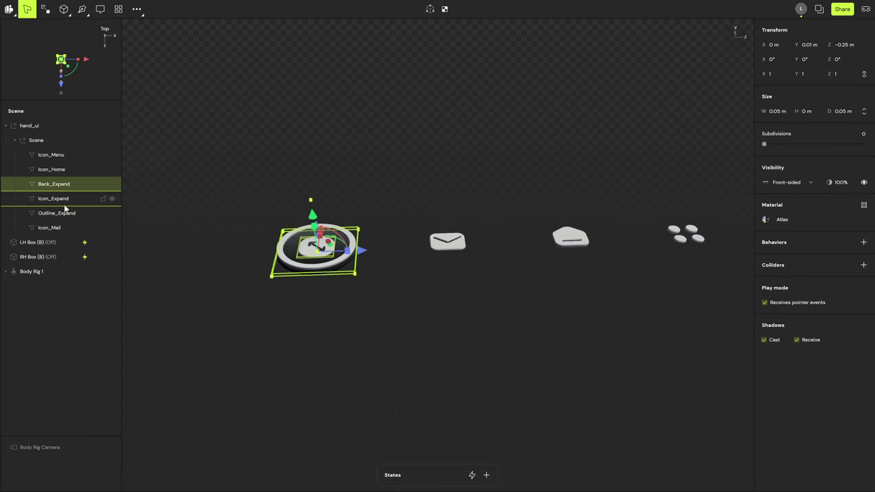
left_click(65, 198)
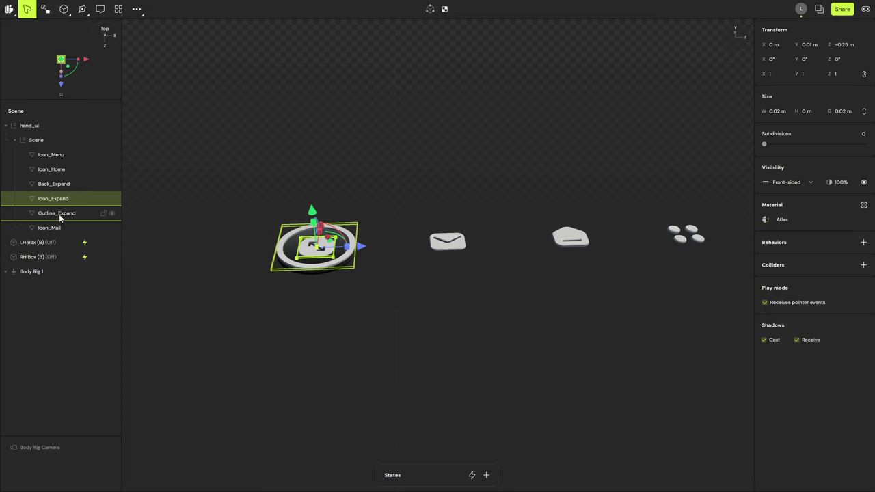
left_click(59, 214)
left_click(55, 227)
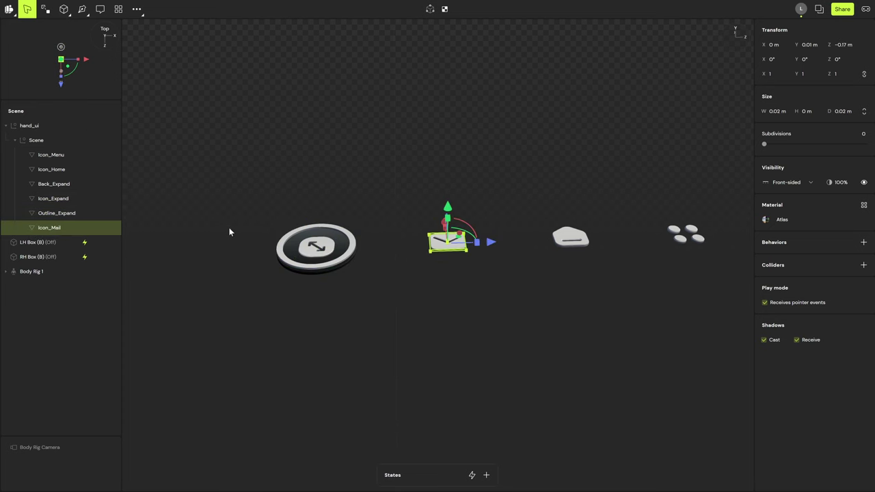
middle_click_drag(229, 231, 156, 200)
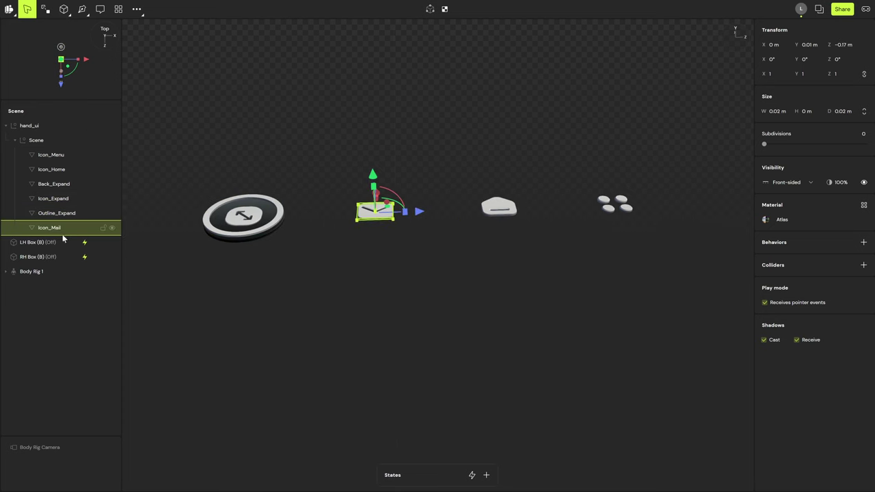
Move all six icon meshes out of hand_ui to the scene's root level and delete the empty hand_ui group.
left_click(61, 156)
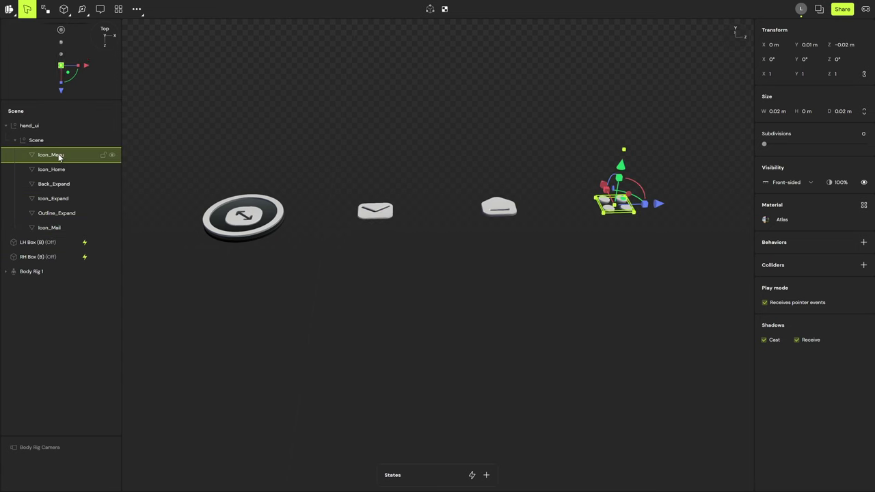
left_click(56, 229, "shift")
left_click_drag(56, 229, 50, 122)
left_click(35, 215)
key("Delete")
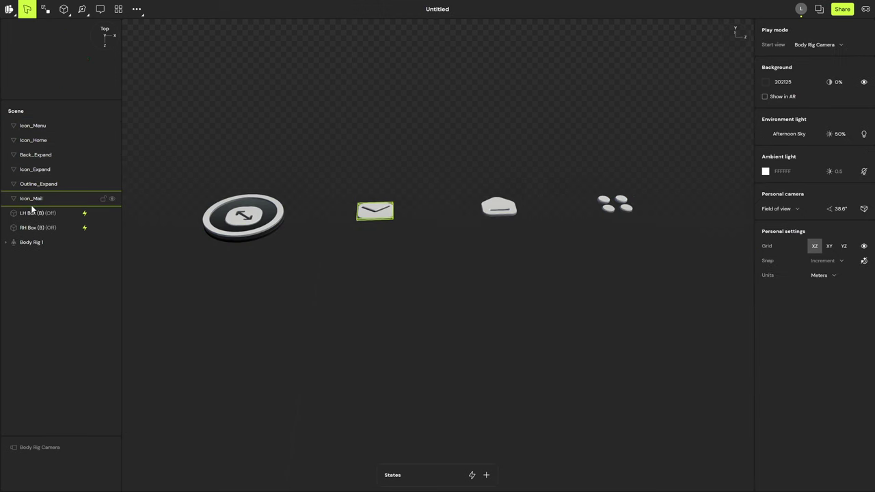
Group Back_Expand, Icon_Expand and Outline_Expand together.
middle_click_drag(249, 217, 316, 213)
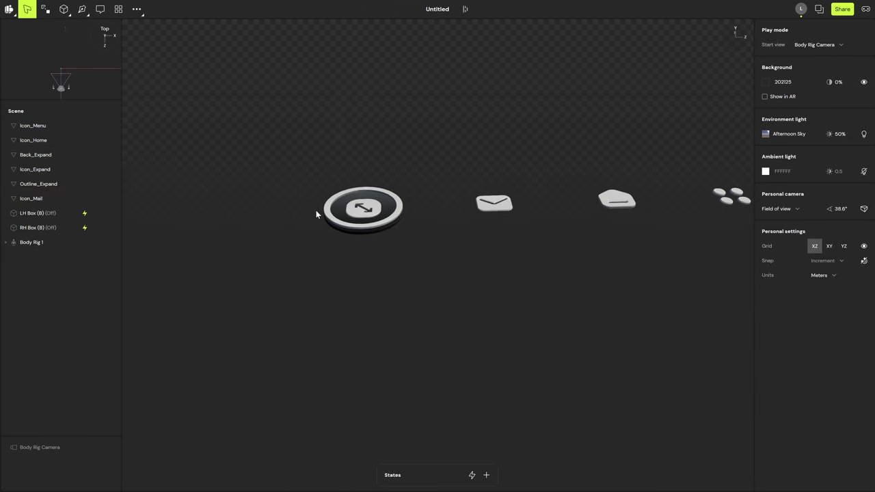
scroll(349, 239, "up", 5)
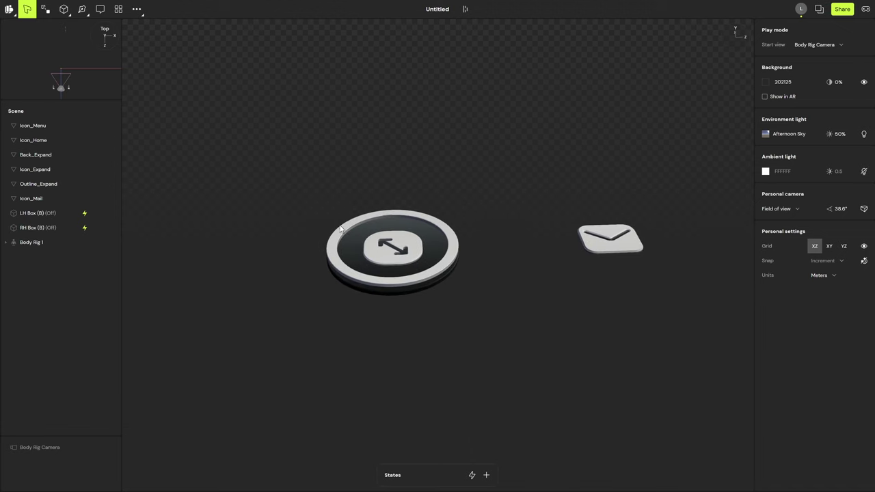
left_click(413, 272)
left_click(396, 252)
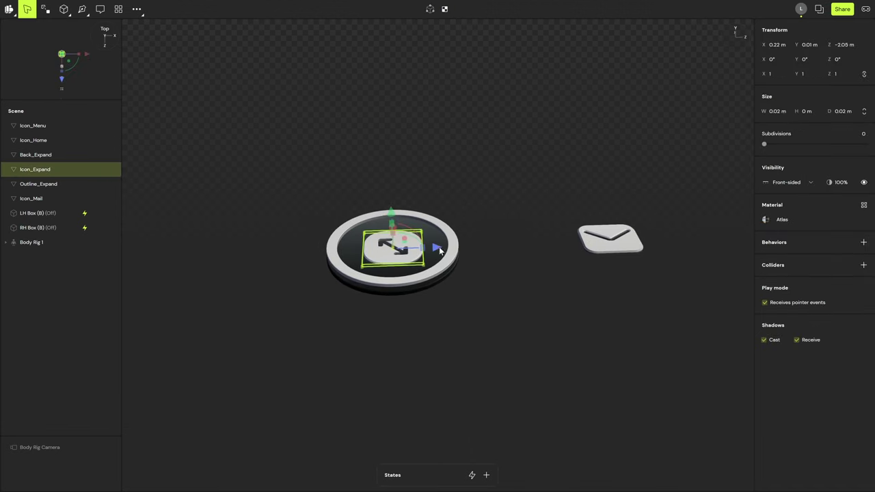
left_click(433, 291, "shift")
left_click(403, 293, "shift")
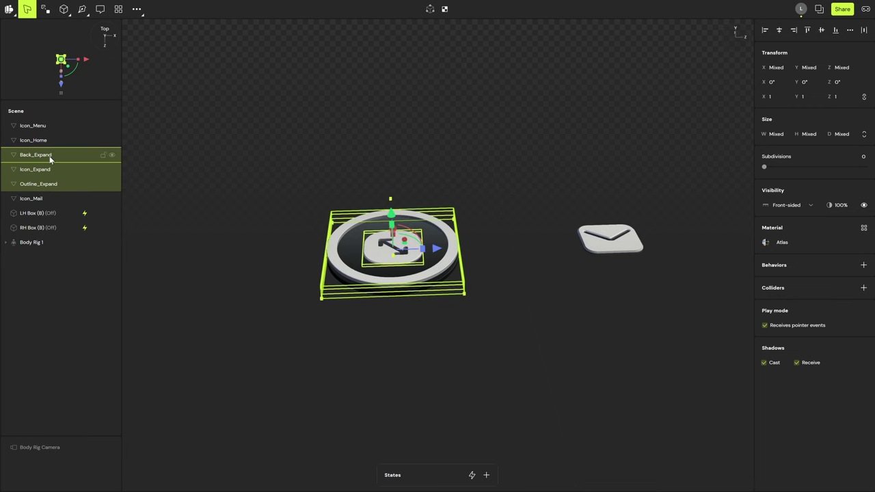
key("ctrl+g")
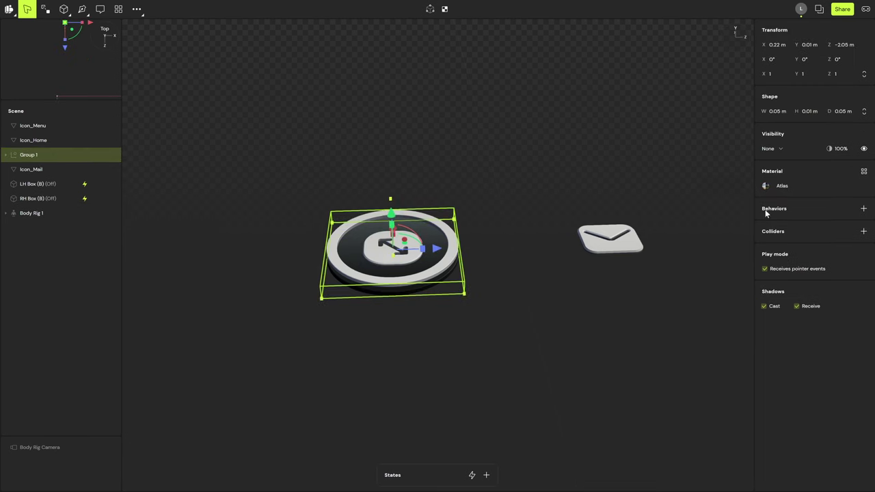
Set the file's units to millimeters.
key("ctrl+k")
type("mill")
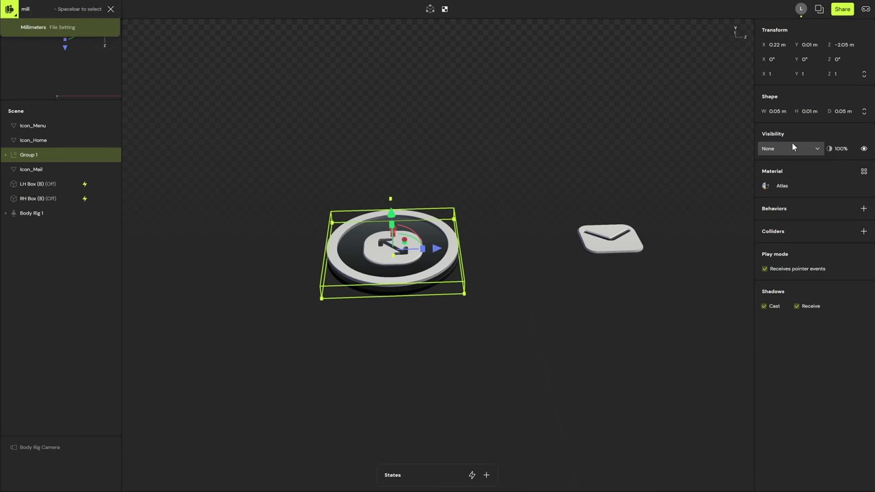
key("Return")
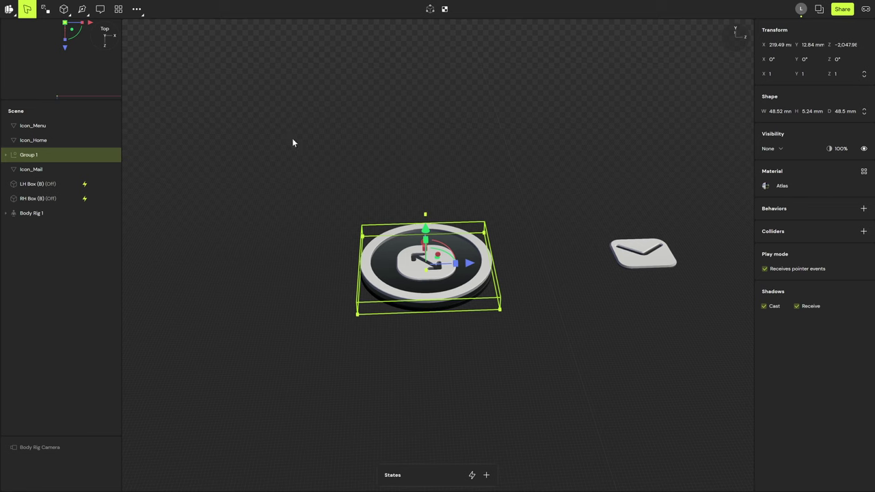
Move the new group to the start of the scene hierarchy and rename it Expand Button.
left_click_drag(30, 156, 44, 122)
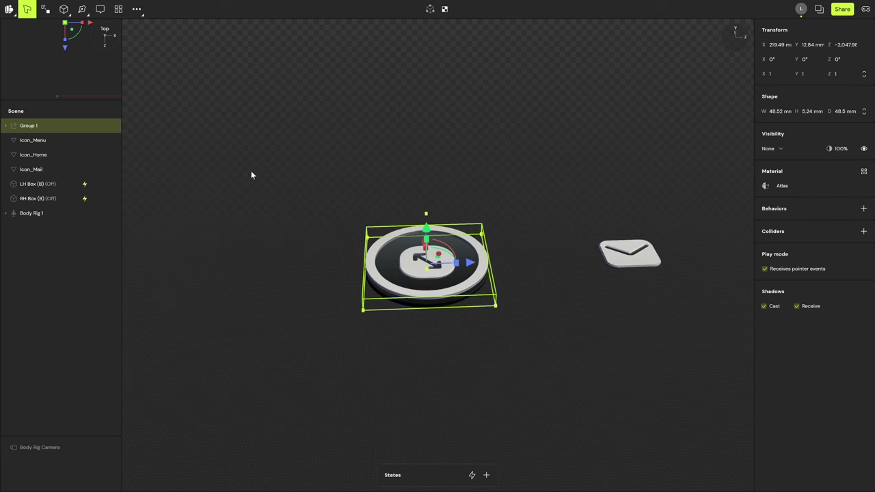
double_click(37, 129)
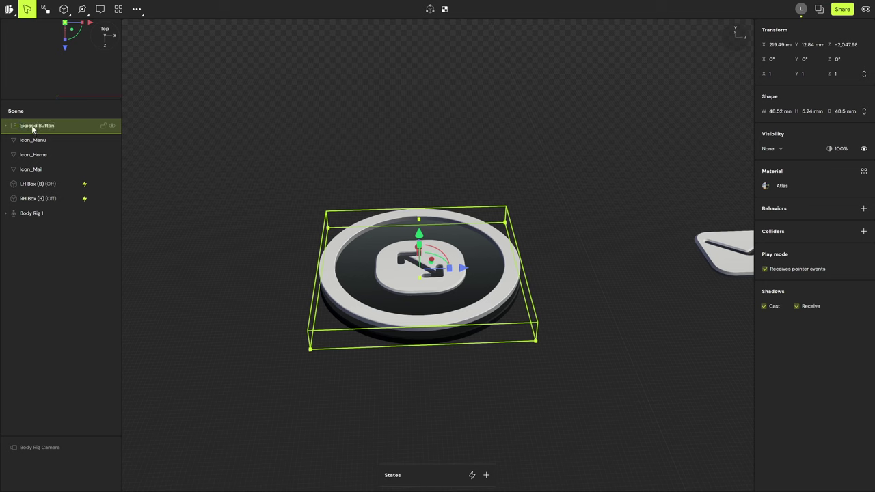
Reorder the parts inside Expand Button to Icon_Expand, Outline_Expand, Back_Expand.
left_click(5, 126)
left_click(45, 140)
left_click(43, 156, "shift")
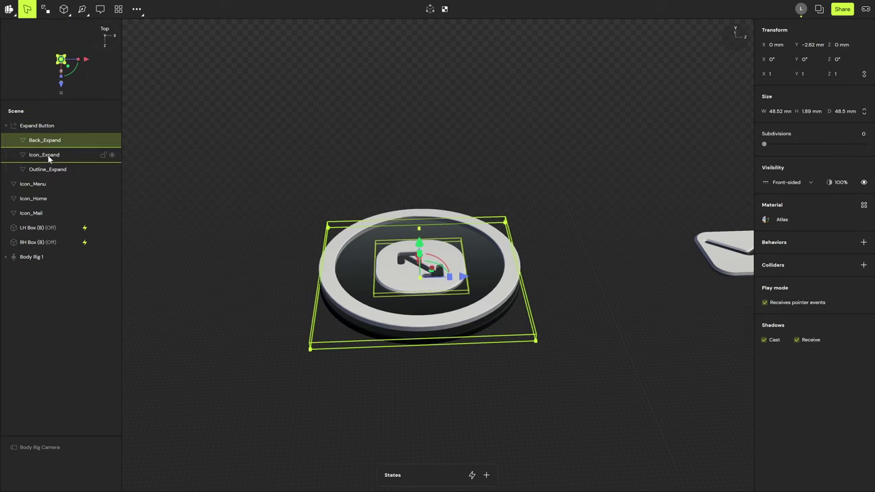
left_click_drag(39, 154, 55, 133)
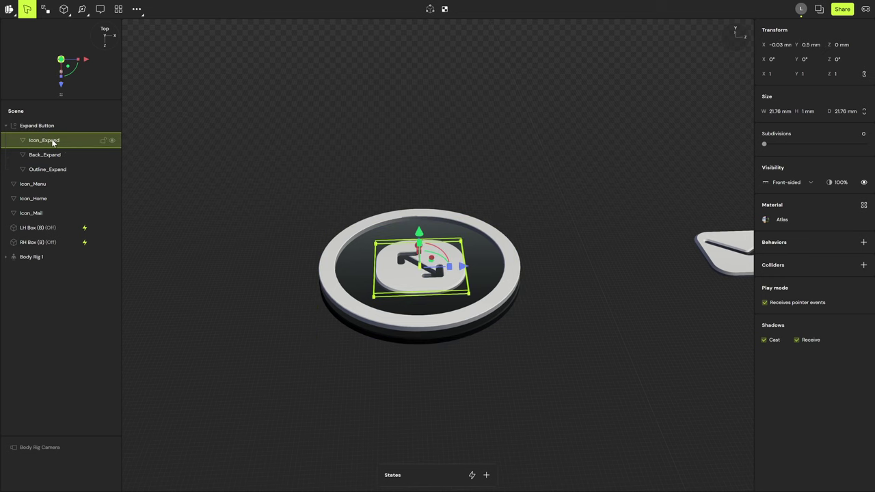
left_click(47, 156)
left_click_drag(94, 168, 65, 175)
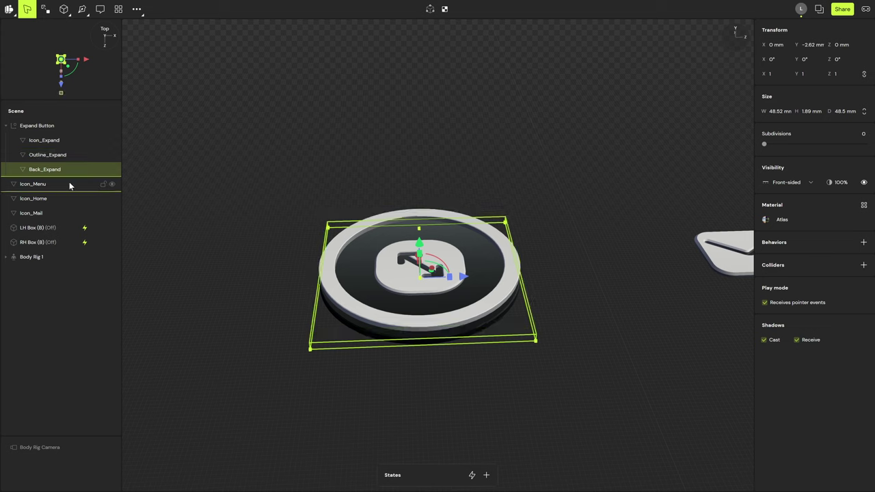
Put Icon_Expand in its own group named Icon Expand Group inside Expand Button.
left_click(50, 142)
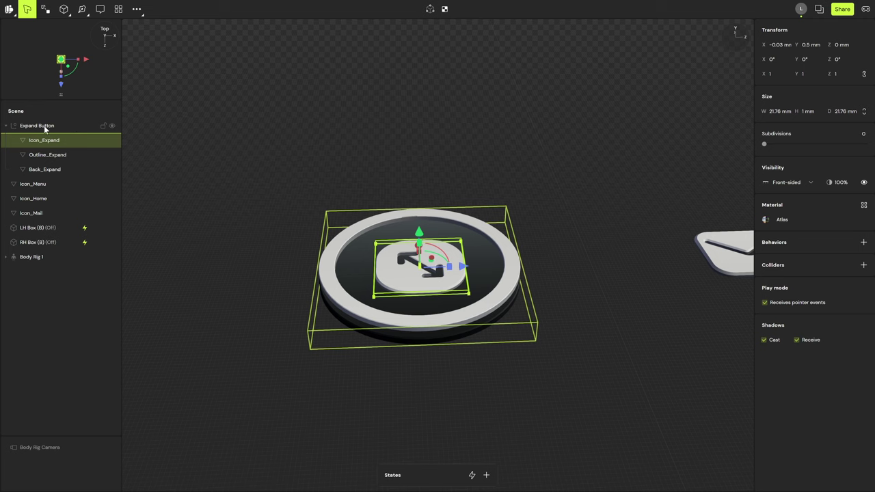
key("ctrl+g")
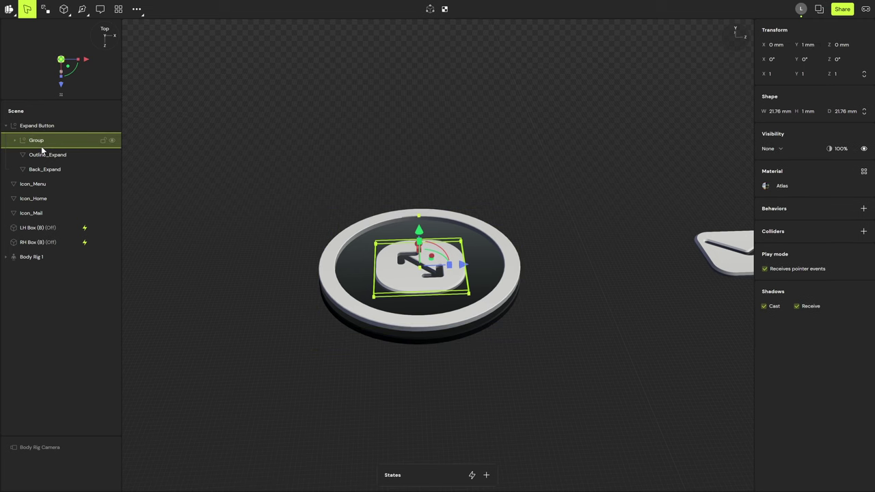
type("Icon Expand Group")
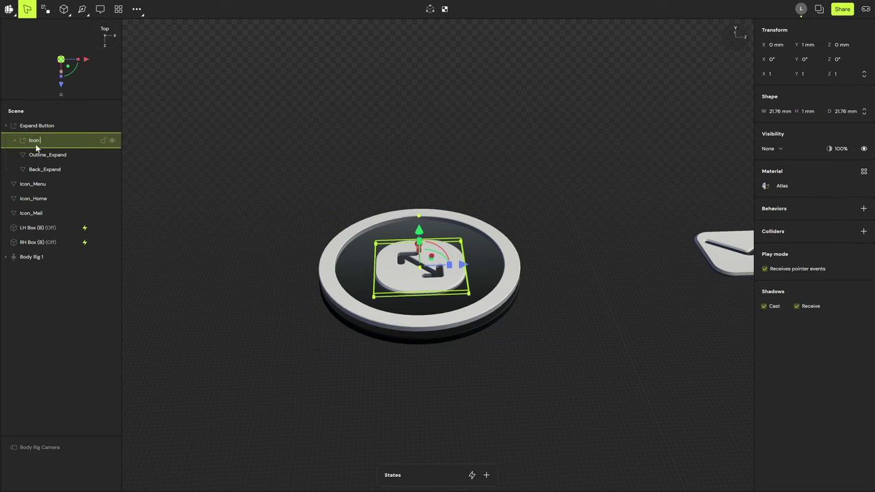
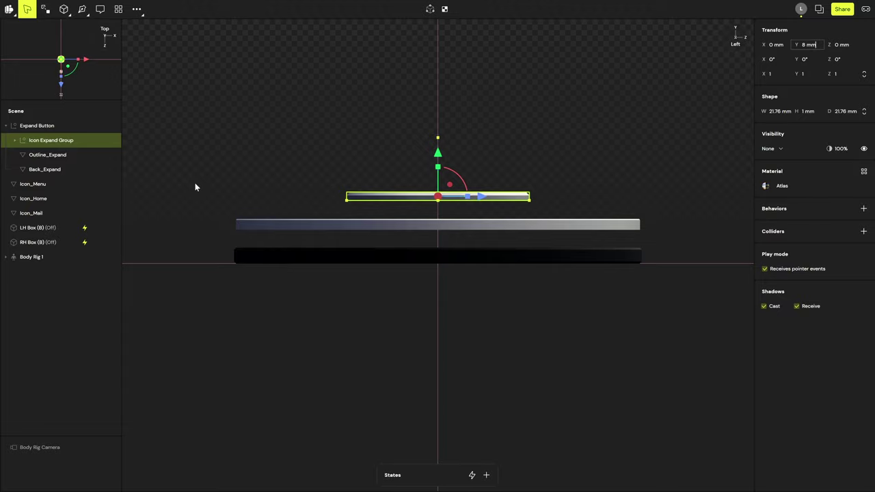
Add a box collider with auto size to the Expand Button group and check its settings.
middle_click_drag(395, 63, 369, 91)
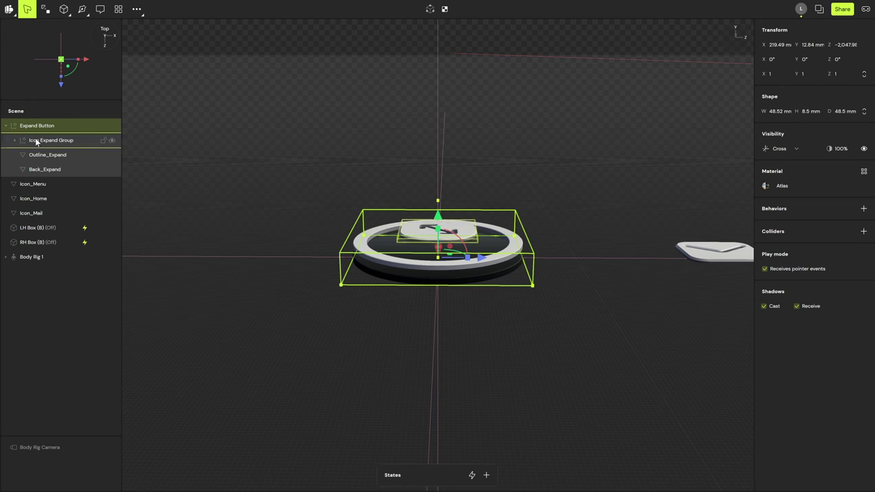
left_click(864, 231)
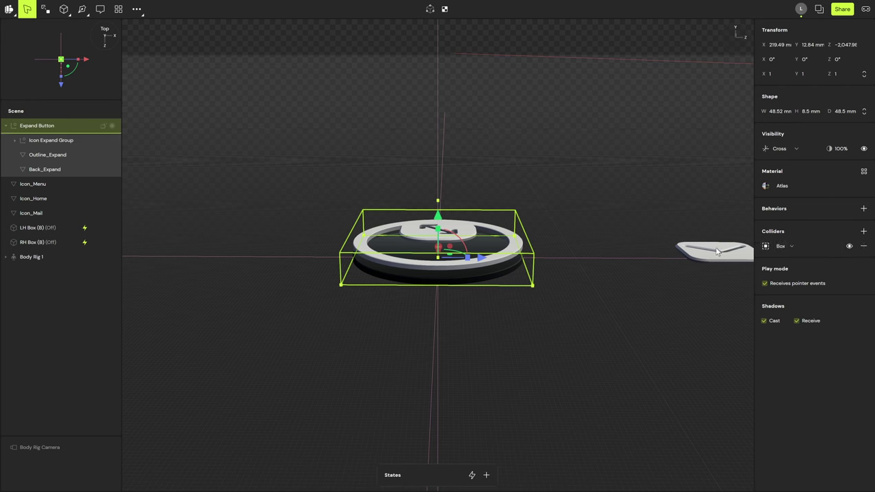
left_click(765, 246)
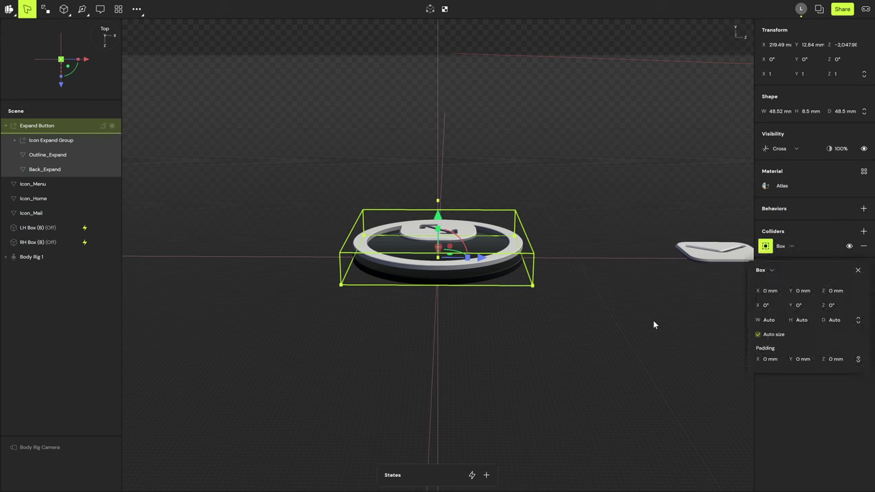
left_click(572, 329)
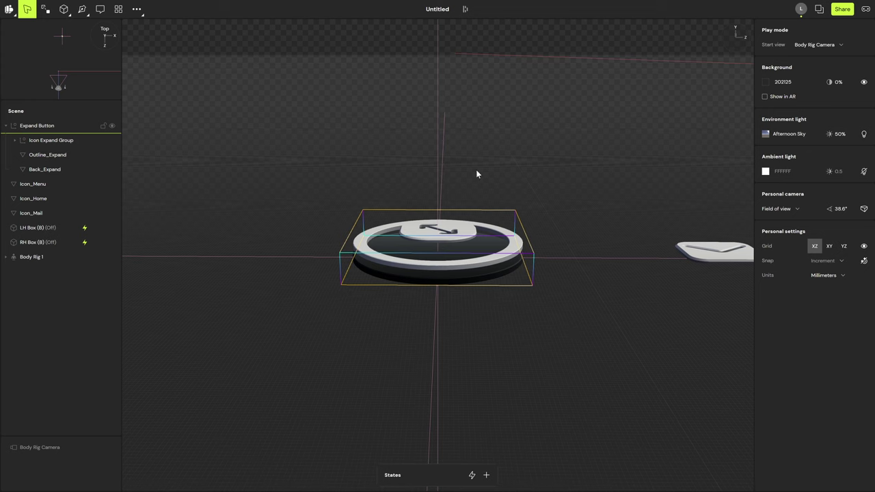
Set the Expand Button box collider's padding to 0.008 mm on all axes and unlink the padding values.
scroll(578, 265, "up", 3)
left_click_drag(583, 243, 519, 226)
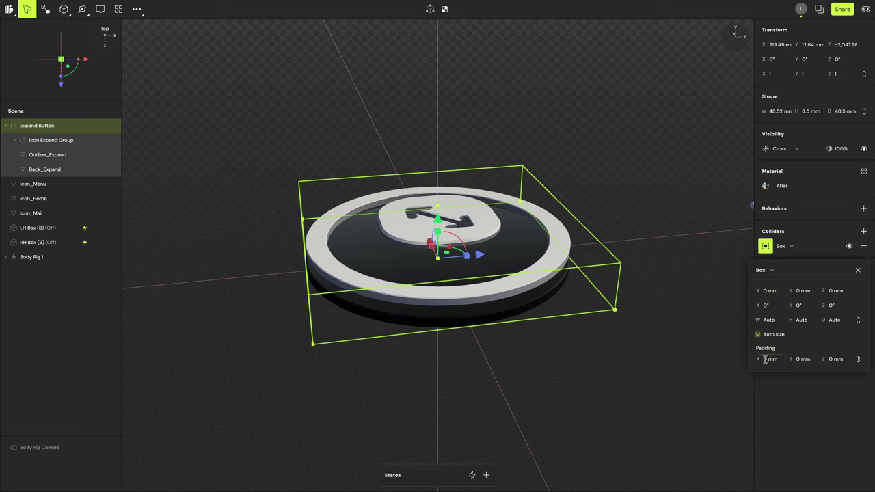
type("8")
key("Return")
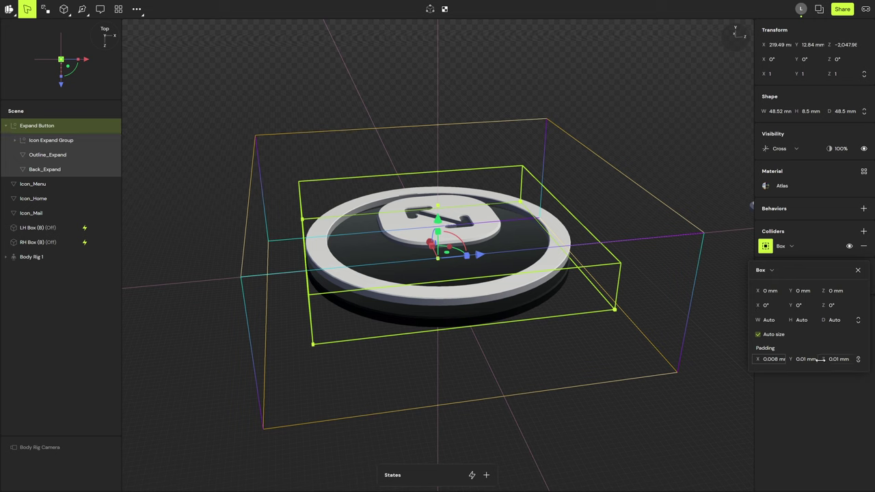
left_click(857, 360)
left_click(813, 362)
key("Tab")
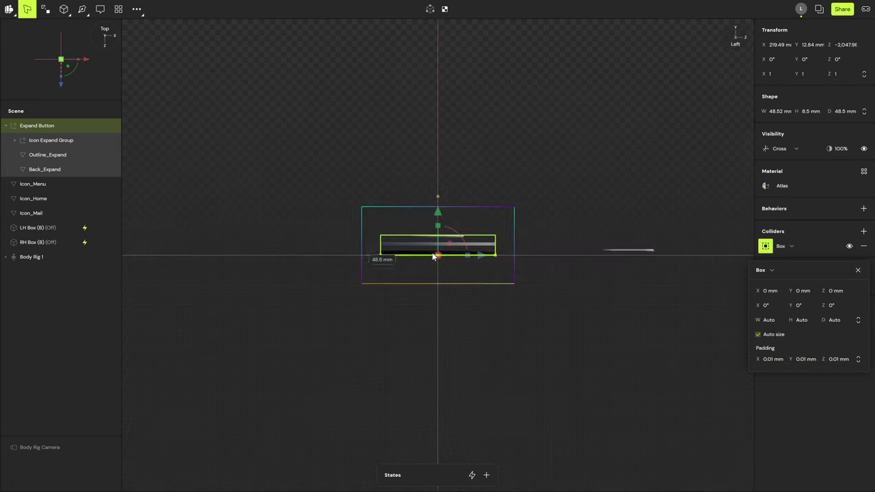
Raise the box collider along Y so it extends mainly above the Expand Button, and inspect its fit from an angle.
key("f")
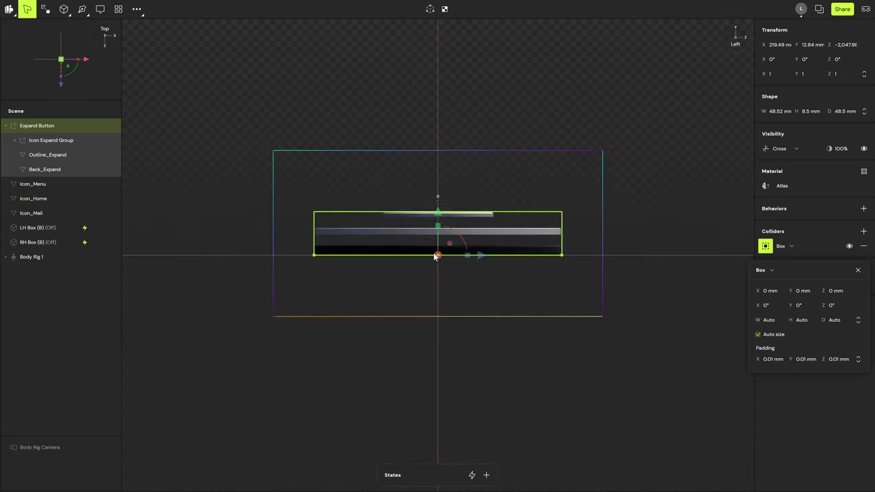
left_click_drag(797, 290, 843, 290)
middle_click_drag(572, 295, 513, 412)
scroll(382, 417, "down", 8)
scroll(378, 416, "up", 4)
left_click(379, 416)
middle_click_drag(378, 417, 414, 412)
right_click_drag(415, 415, 446, 301)
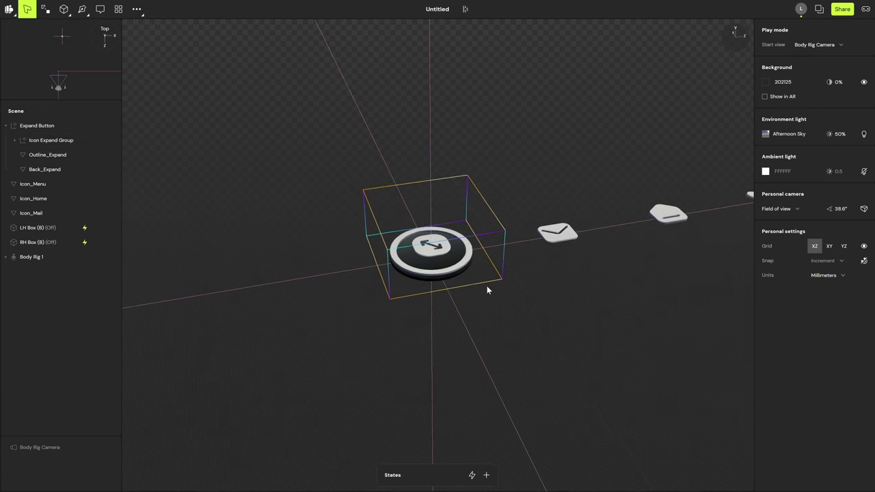
scroll(400, 175, "up", 3)
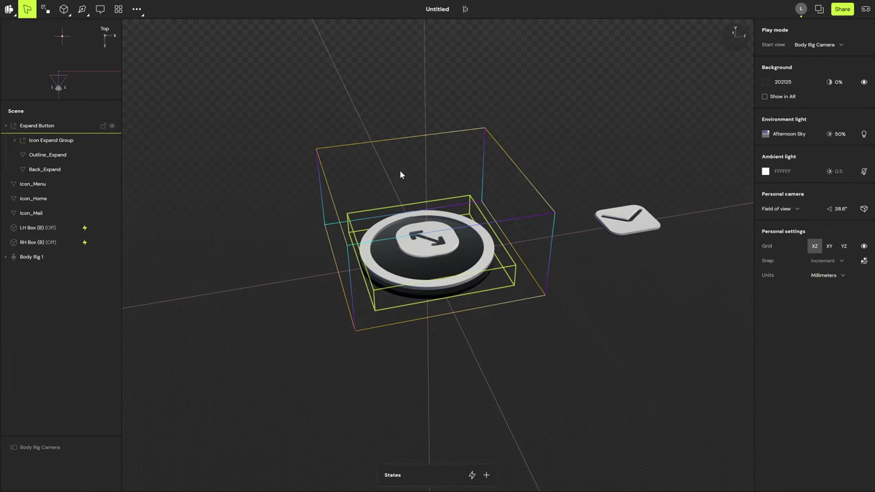
Select Expand Button and inspect its box collider's fit around the icon layers from several angles.
left_click(543, 195)
right_click_drag(543, 195, 474, 225)
left_click_drag(473, 229, 110, 195)
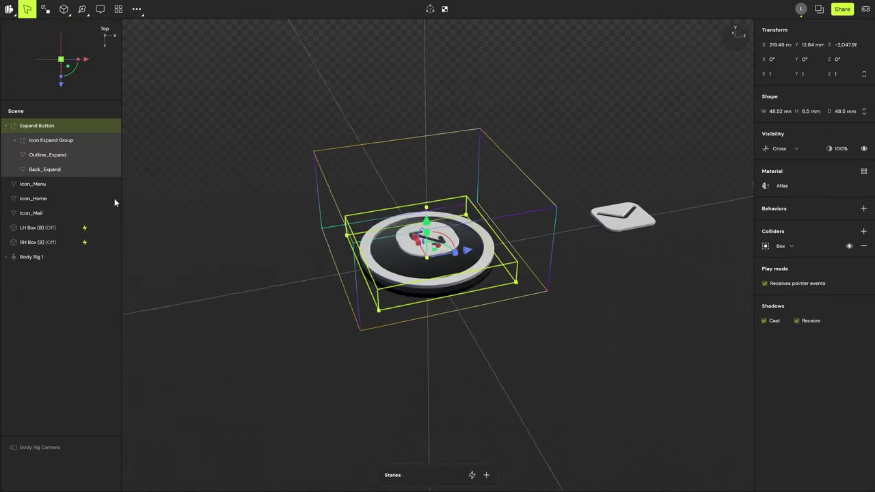
left_click(109, 186)
right_click_drag(482, 199, 238, 218)
left_click_drag(237, 222, 282, 245)
right_click_drag(282, 241, 415, 235)
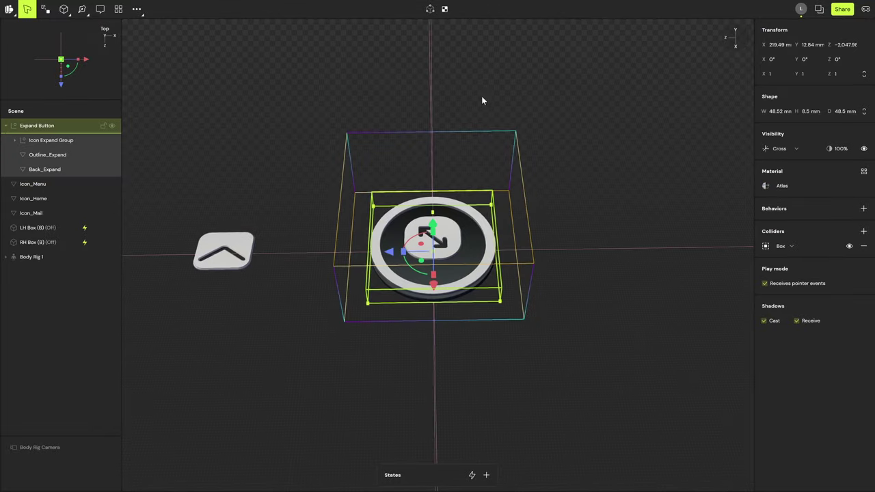
right_click_drag(481, 95, 410, 129)
left_click_drag(410, 132, 302, 146)
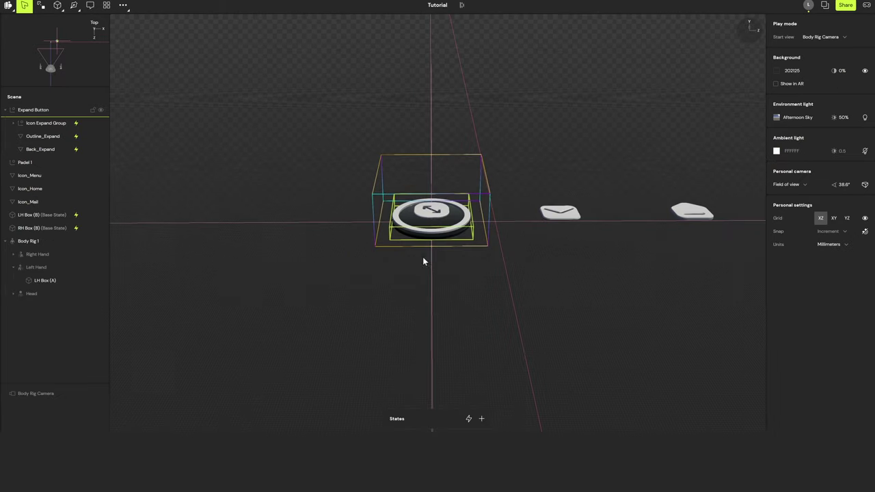
Give Icon Expand Group, Outline_Expand and Back_Expand three shared new states, chained in sequence from Start in the State Machine.
left_click(43, 136)
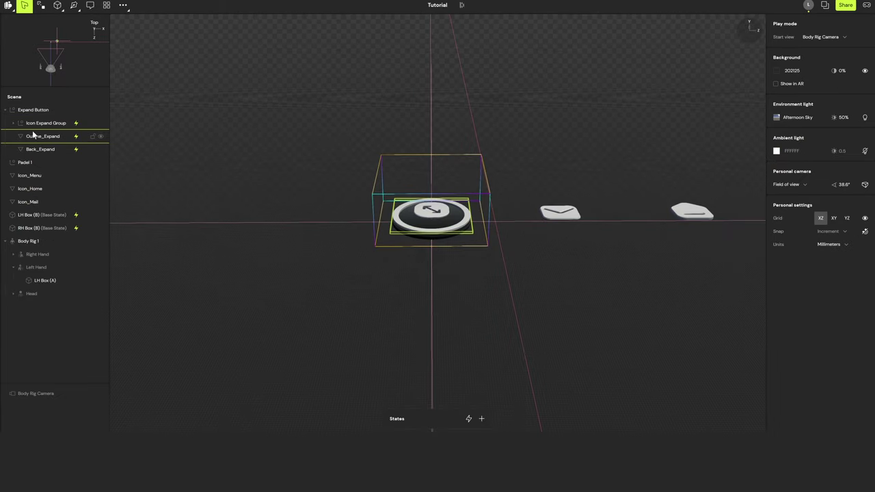
left_click(46, 123, "shift")
left_click(44, 149, "shift")
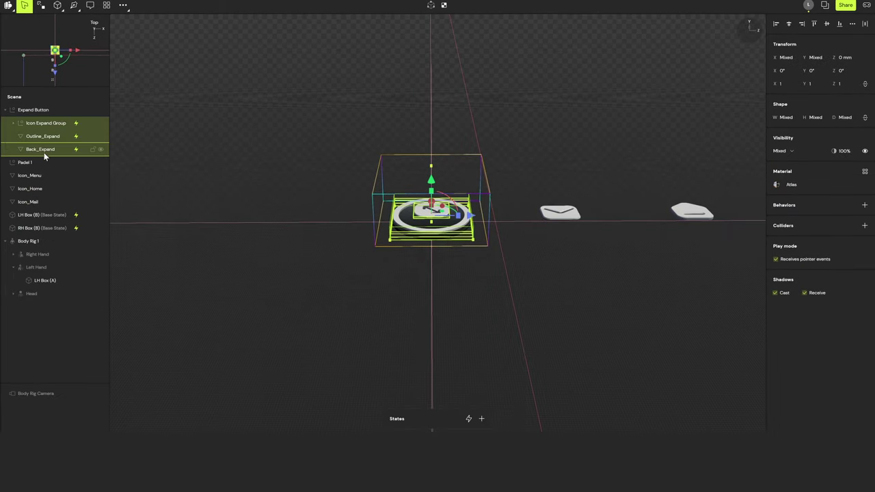
left_click(470, 419)
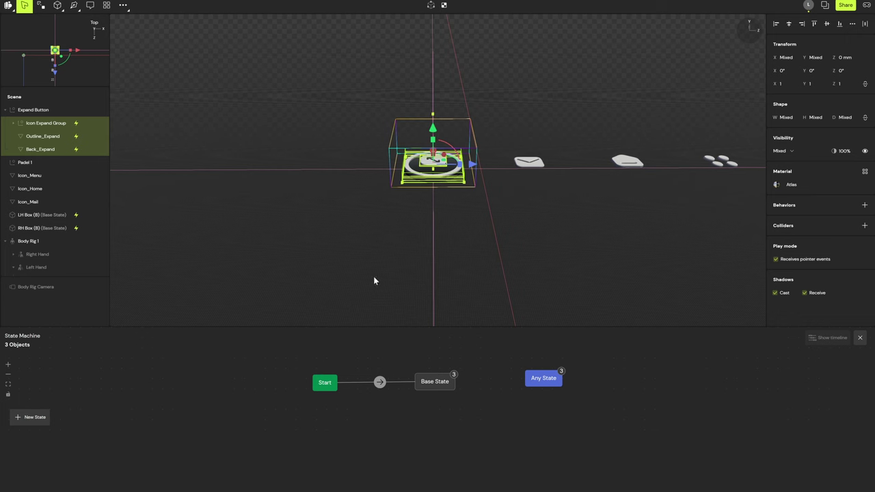
left_click_drag(367, 403, 538, 396)
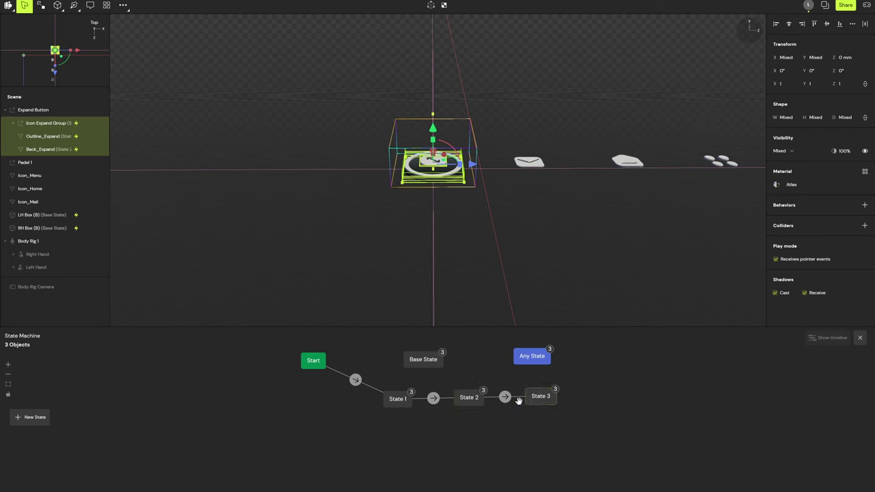
Rename the three chained states, in order from Start, as Hide, Show and Hover.
double_click(399, 401)
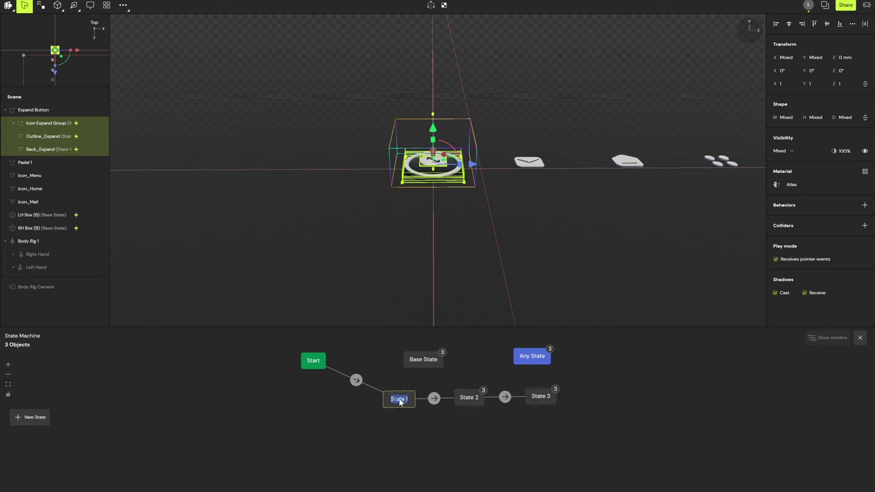
type("Hide")
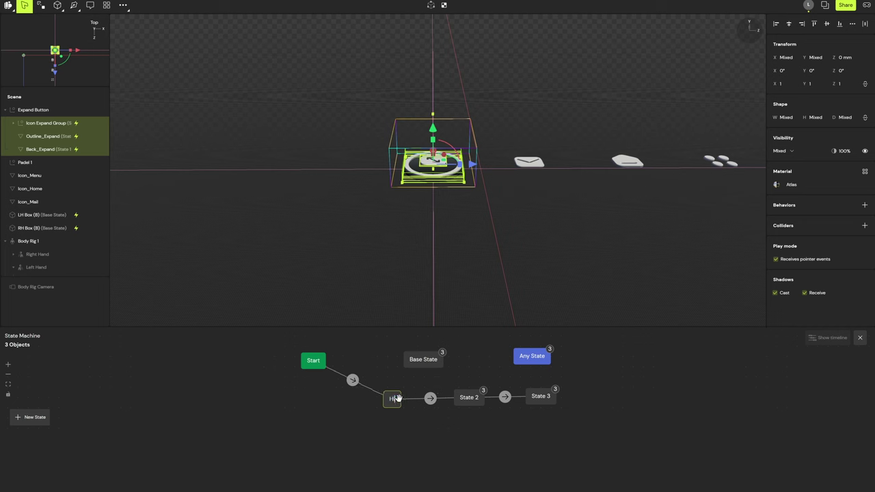
double_click(464, 400)
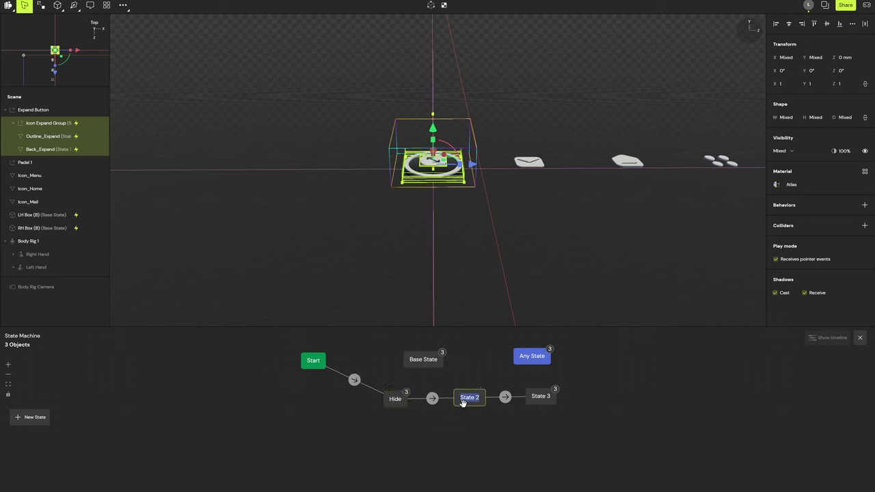
type("Show")
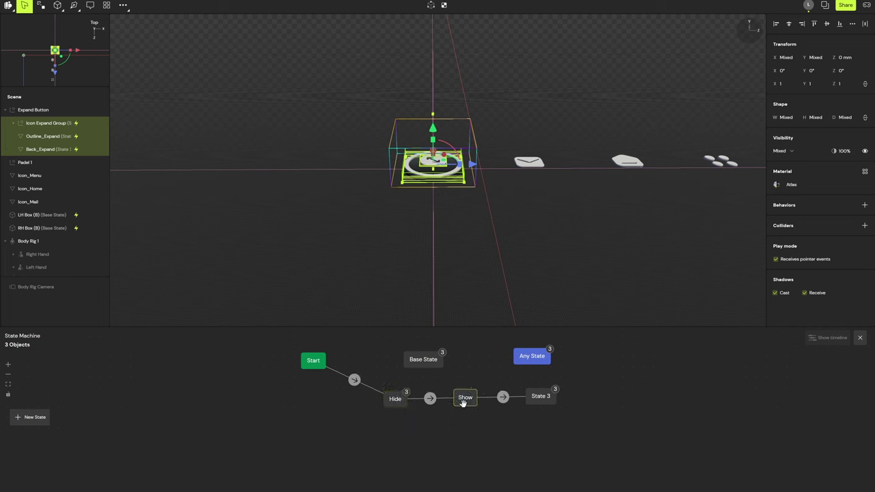
double_click(543, 398)
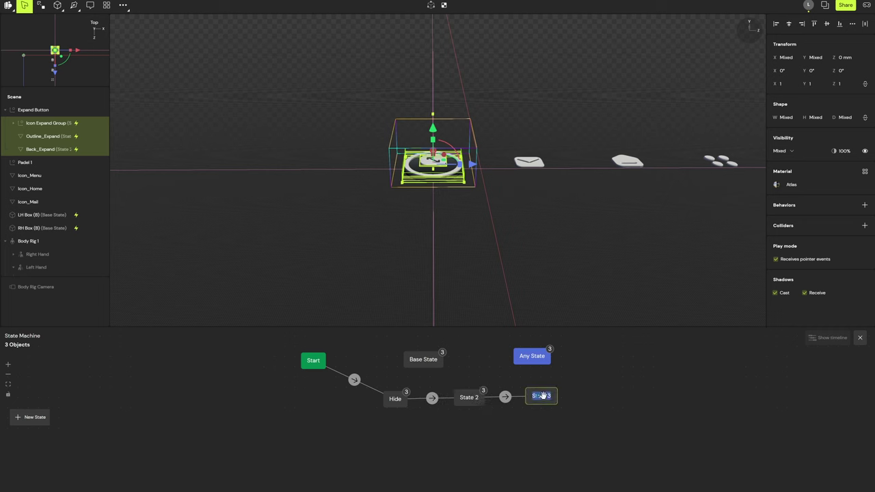
type("Hover")
key("Return")
In the Hide state, set the Y position of all three expand button parts to 0 mm.
left_click(394, 399)
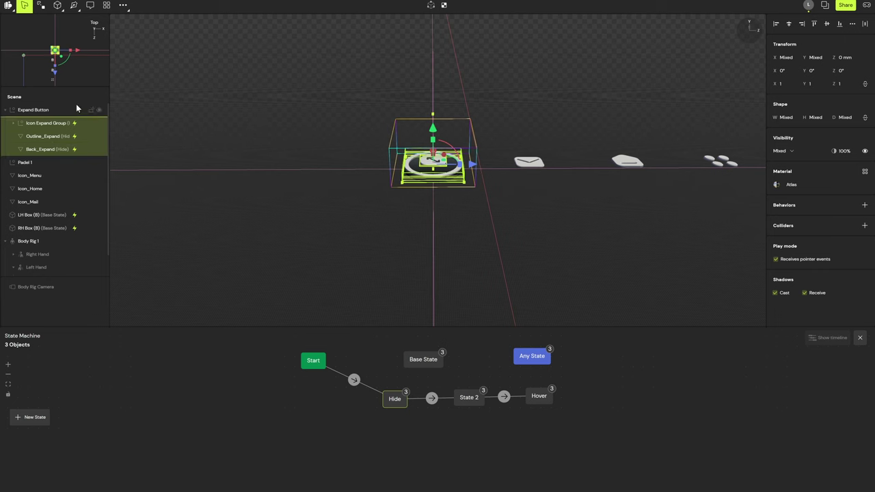
scroll(476, 211, "up", 6)
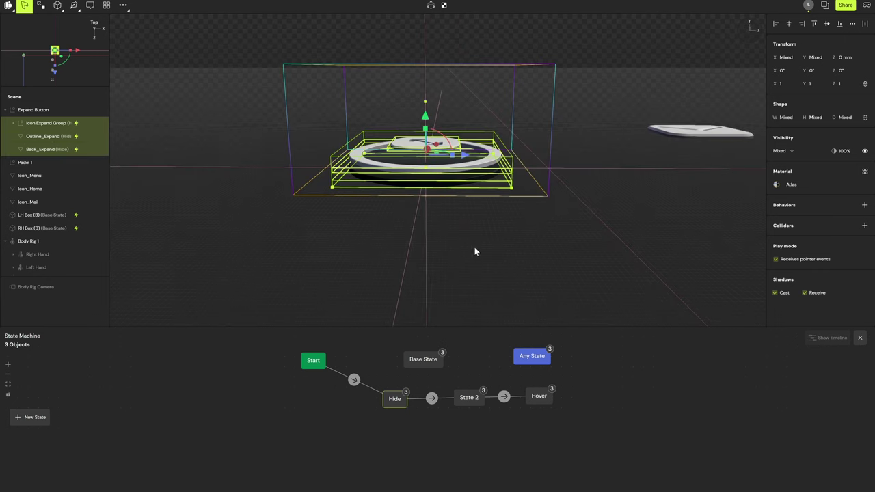
left_click(815, 57)
type("0")
key("Return")
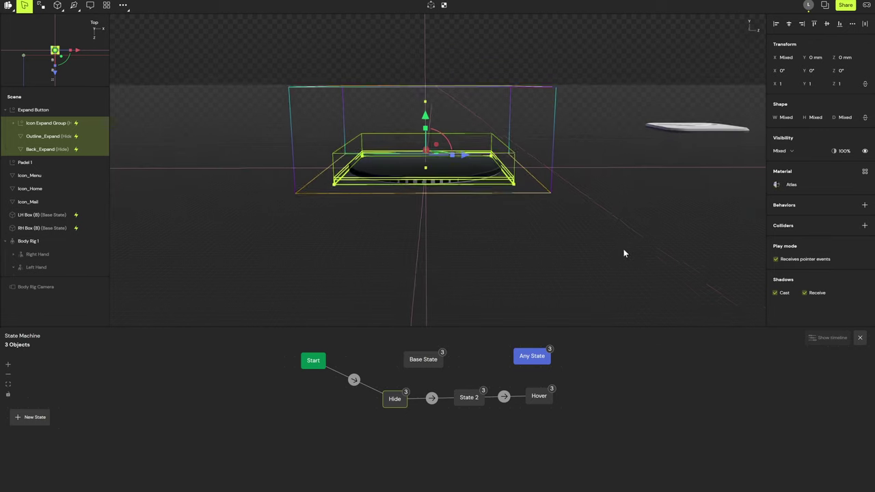
In the Hide state, raise Icon Expand Group slightly along Y and Outline_Expand to about 1.73 mm.
left_click(43, 124)
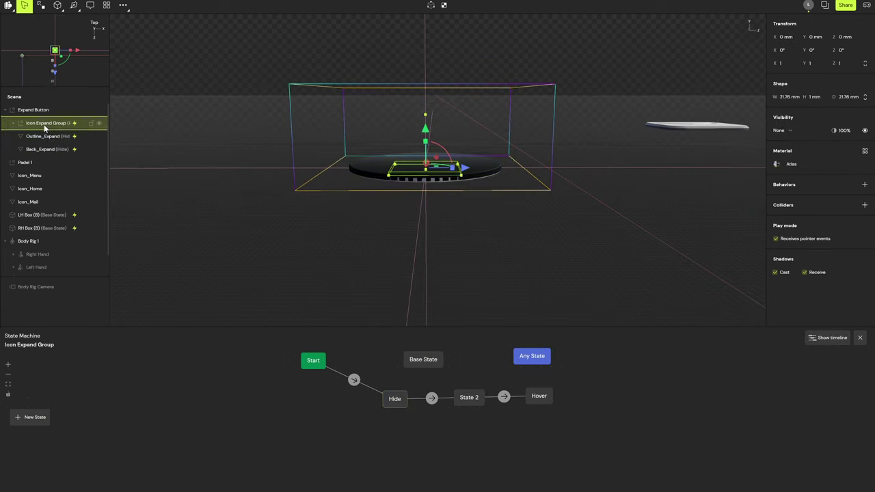
left_click_drag(426, 129, 430, 128)
left_click(48, 136)
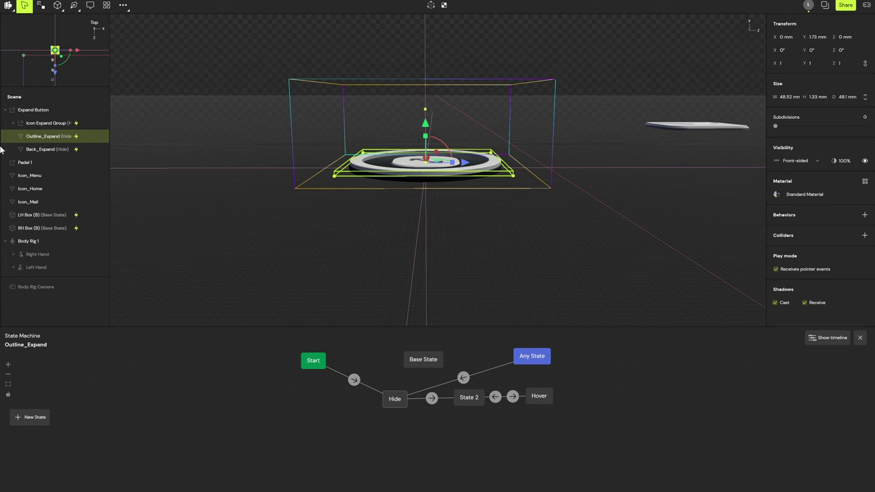
Select all three expand button parts and compare their layer heights between the Hide and Show states.
left_click(45, 123)
left_click(55, 149, "shift")
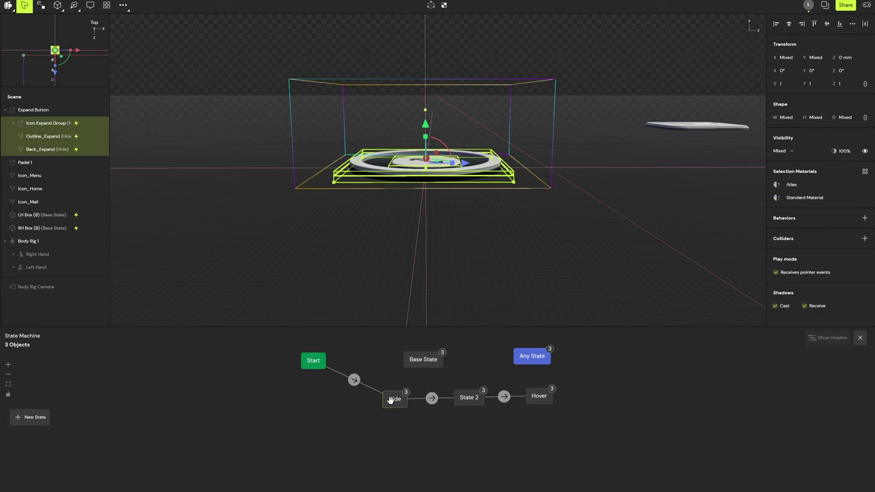
left_click(467, 397)
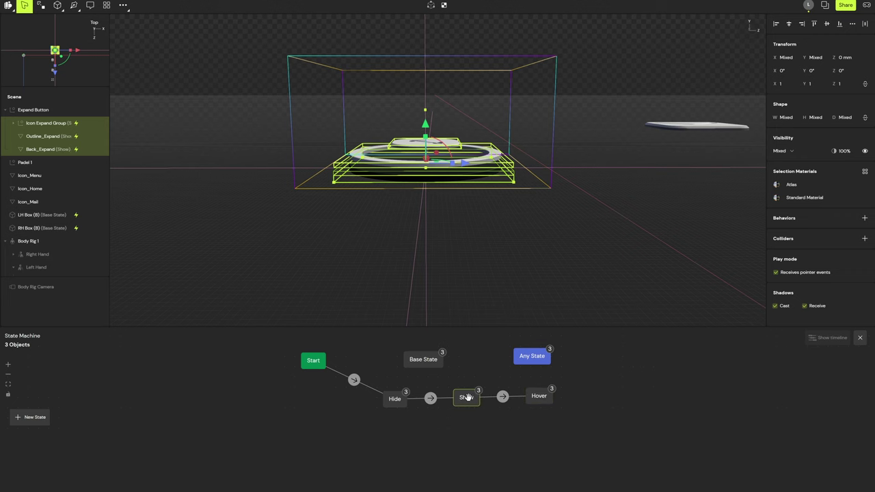
left_click(396, 400)
left_click(463, 401)
right_click_drag(623, 260, 209, 268)
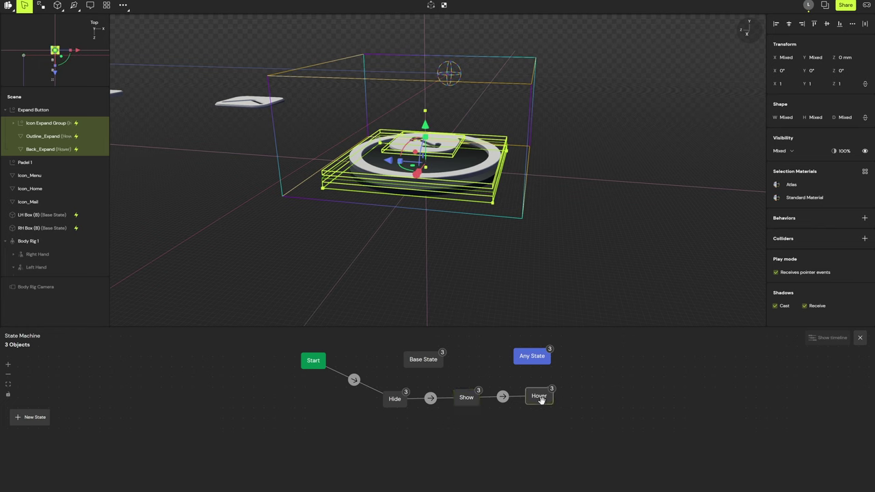
In the Hover state, set Icon Expand Group's Y position to 24 mm.
left_click(41, 125)
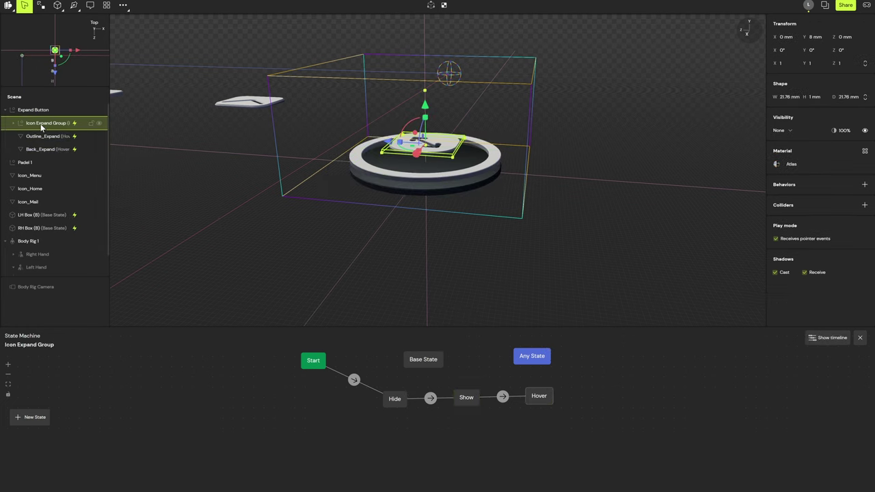
middle_click_drag(479, 171, 464, 184)
right_click_drag(464, 183, 493, 168)
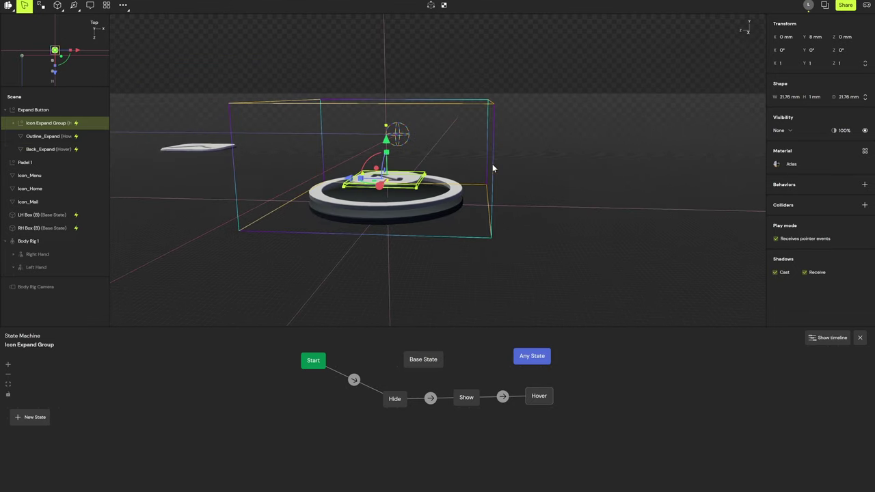
left_click(822, 36)
type("20")
key("Tab")
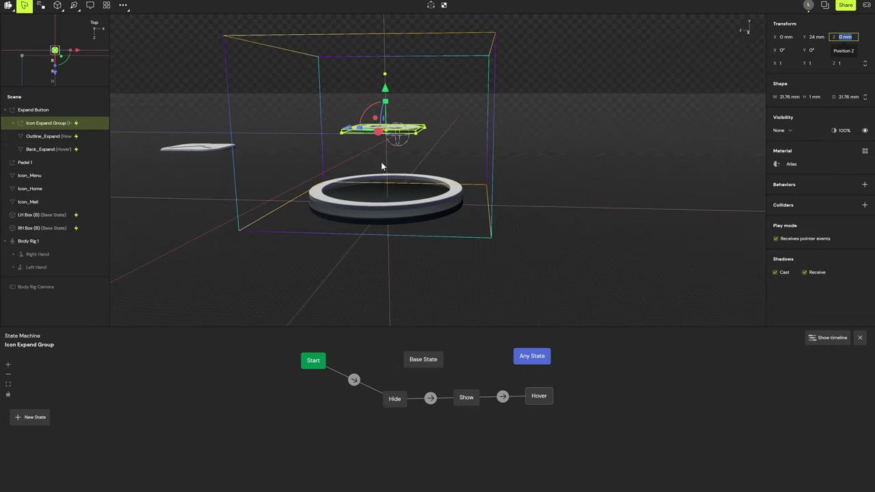
In the Hover state, set Outline_Expand's Y position to 12 mm and its uniform scale to 1.2.
left_click(89, 136)
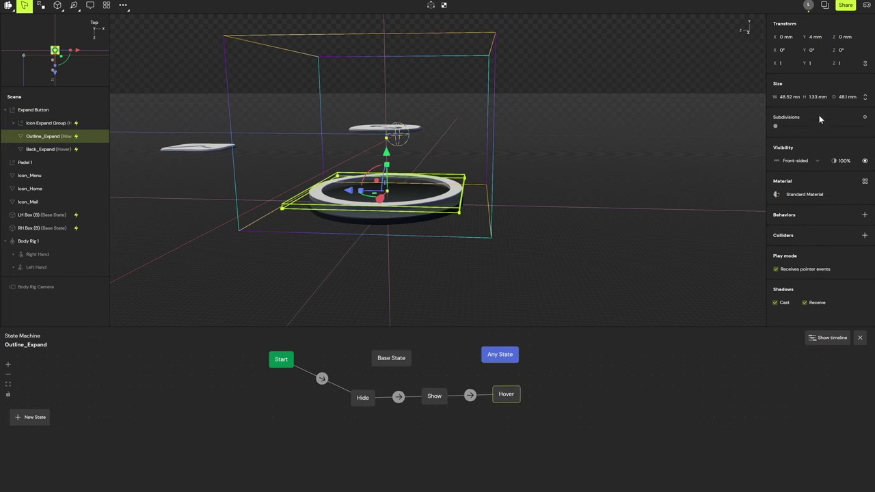
left_click(816, 36)
type("12")
key("Tab")
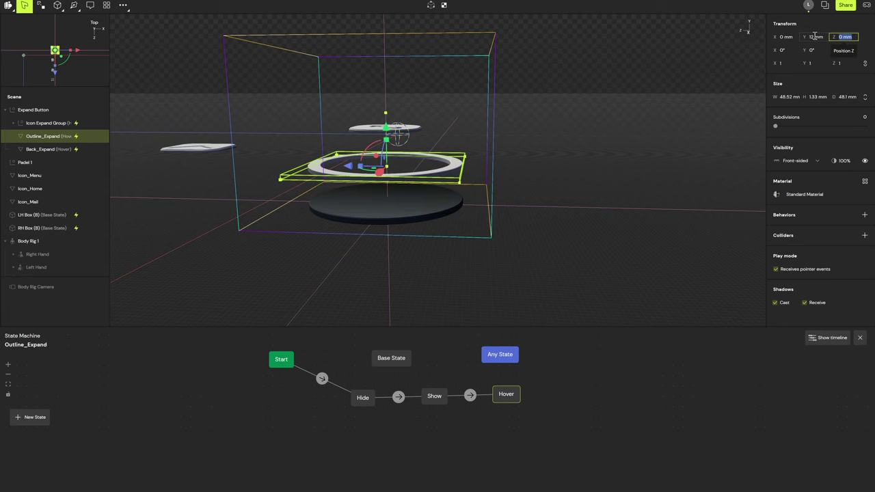
left_click(780, 63)
type("1.19")
left_click_drag(784, 63, 812, 62)
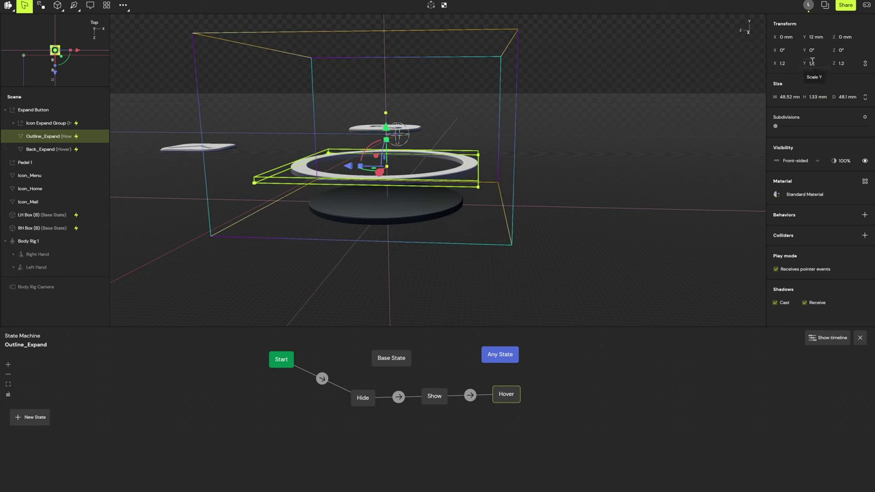
Delete Back_Expand's transition from Any State to Hide, and scale Back_Expand down slightly in the Hover state.
mouse_move(507, 77)
middle_mouse_down()
mouse_move(476, 121)
mouse_move(503, 93)
middle_mouse_up()
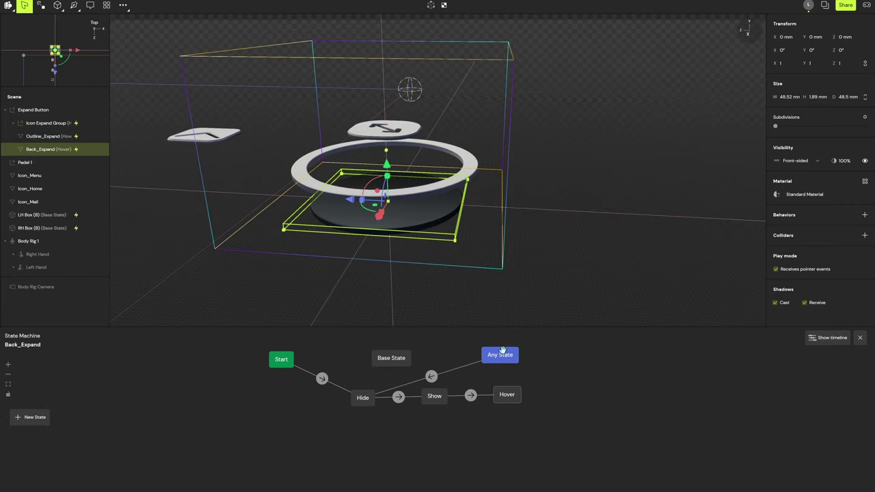
left_click(432, 376)
key("Delete")
left_click(498, 393)
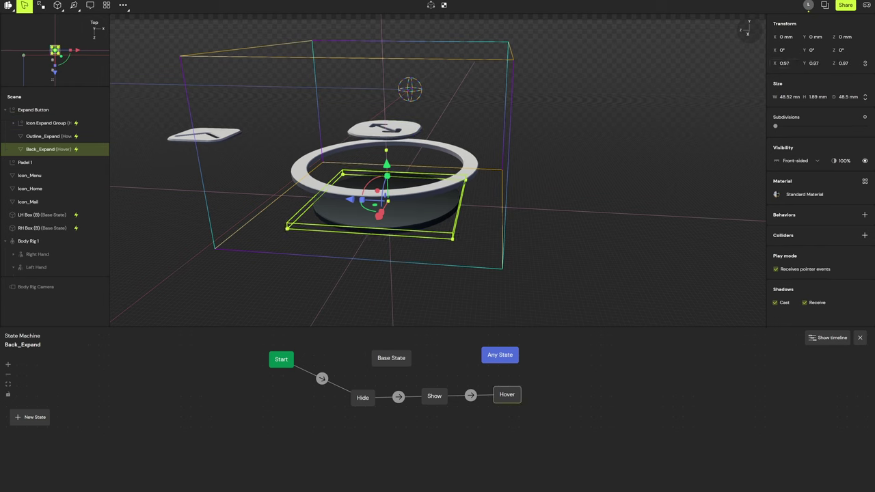
Select all three expand button parts and preview them in the Hide, Show and Hover states.
left_click(58, 125)
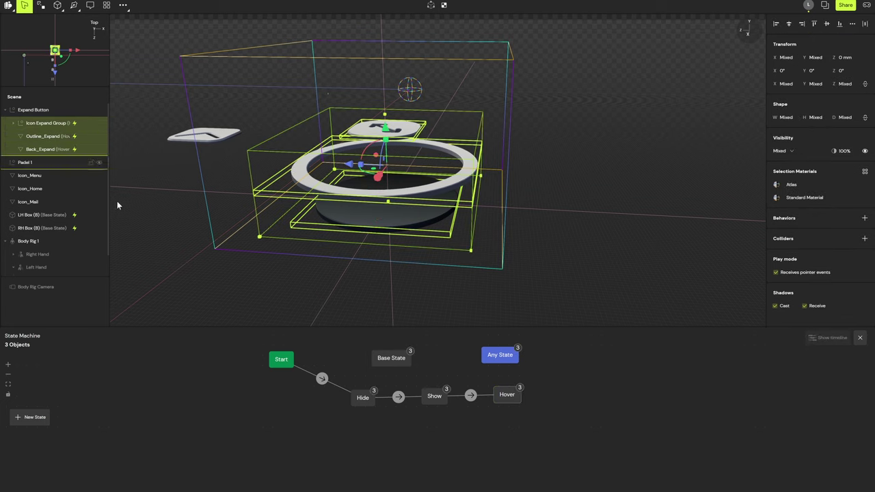
left_click(362, 399)
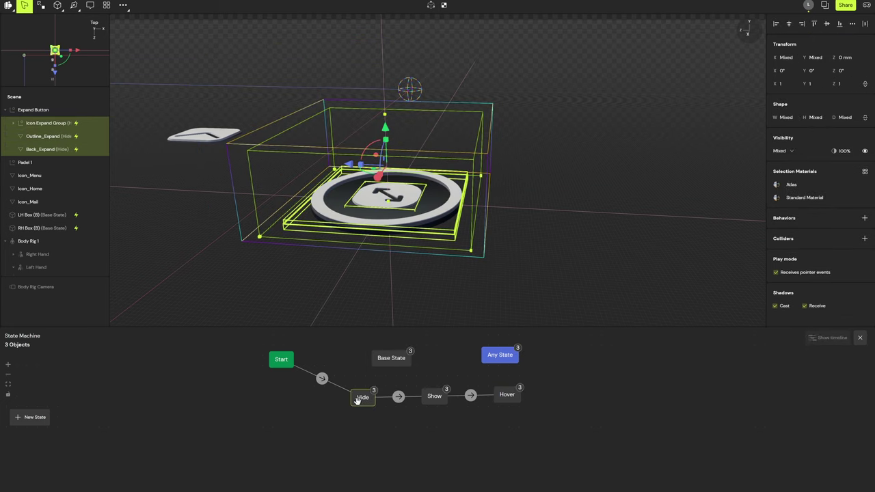
left_click(433, 400)
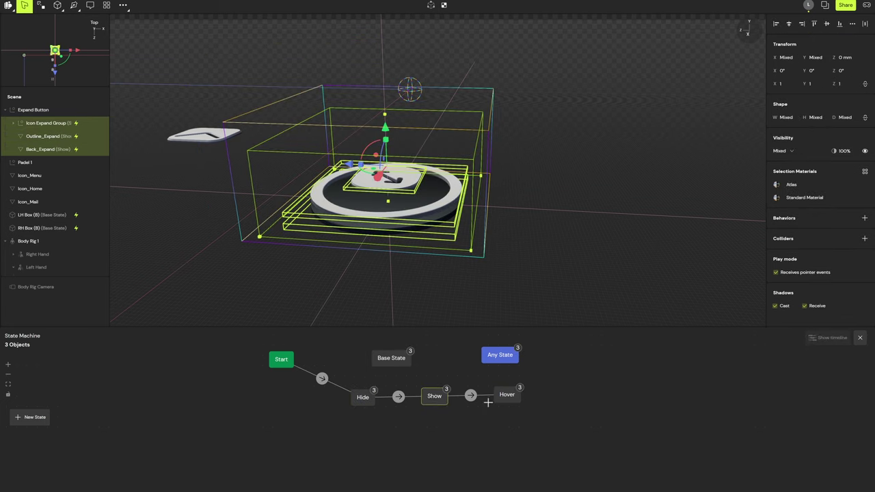
left_click(509, 398)
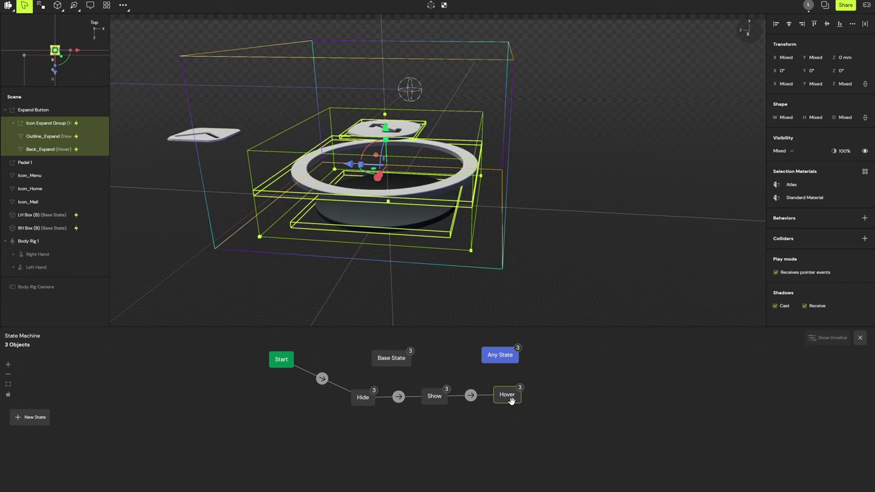
left_click(443, 398)
left_click(509, 397)
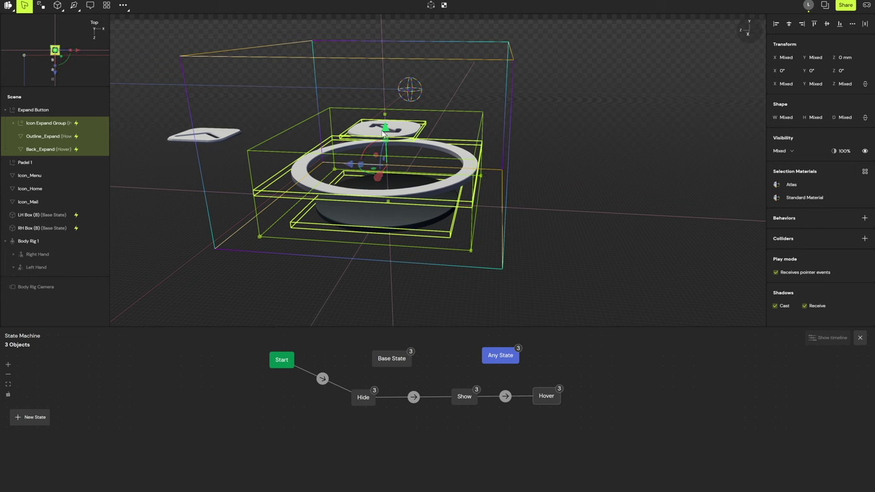
Change the trigger of the shared Hide-to-Show transition to Collider enter.
left_click(365, 401)
left_click(481, 403)
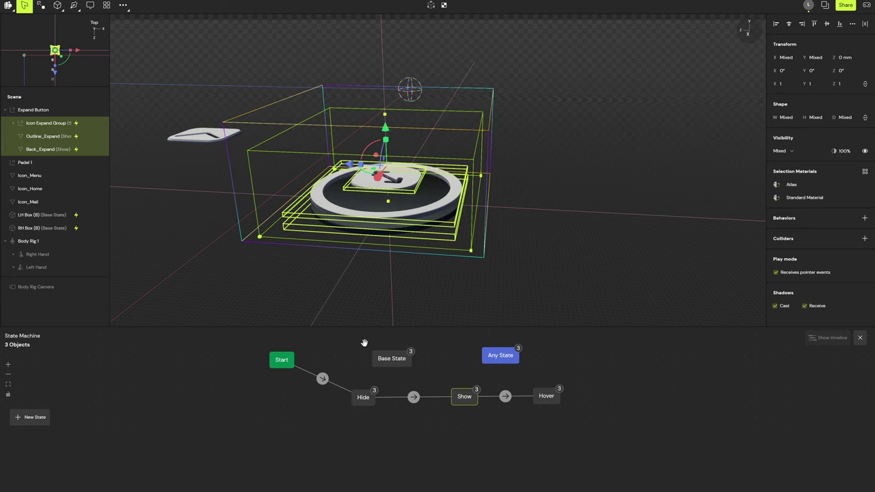
left_click(413, 398)
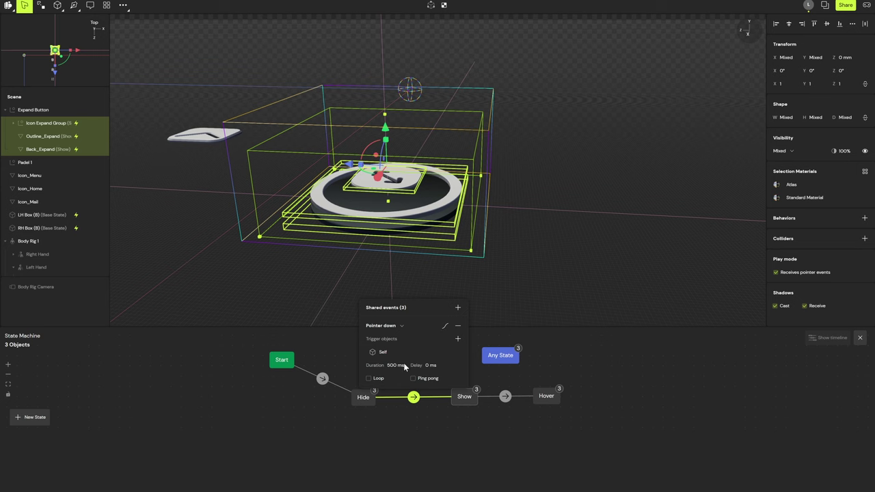
left_click(387, 326)
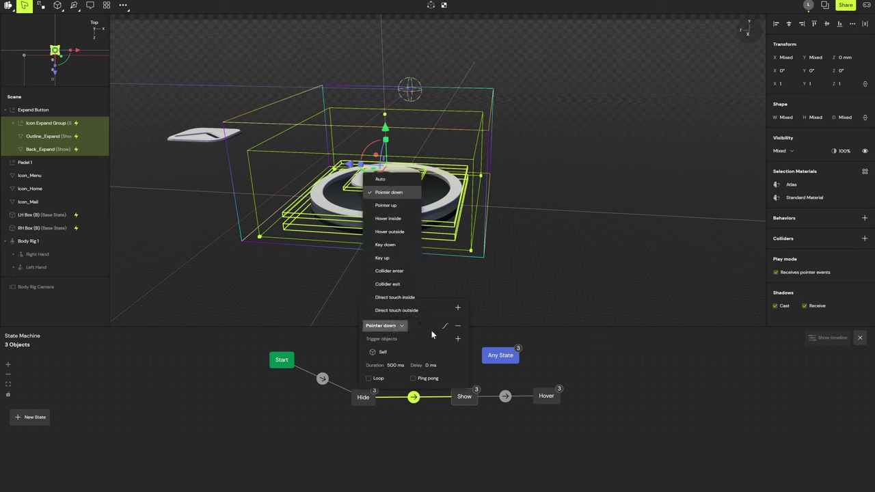
left_click(406, 272)
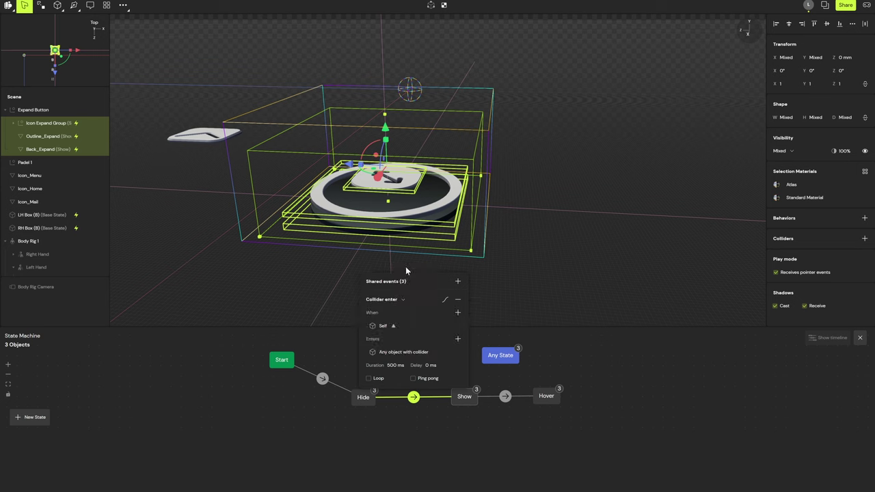
Make the Hide-to-Show event fire when LH Box (B) enters LH Box (A).
left_click(441, 325)
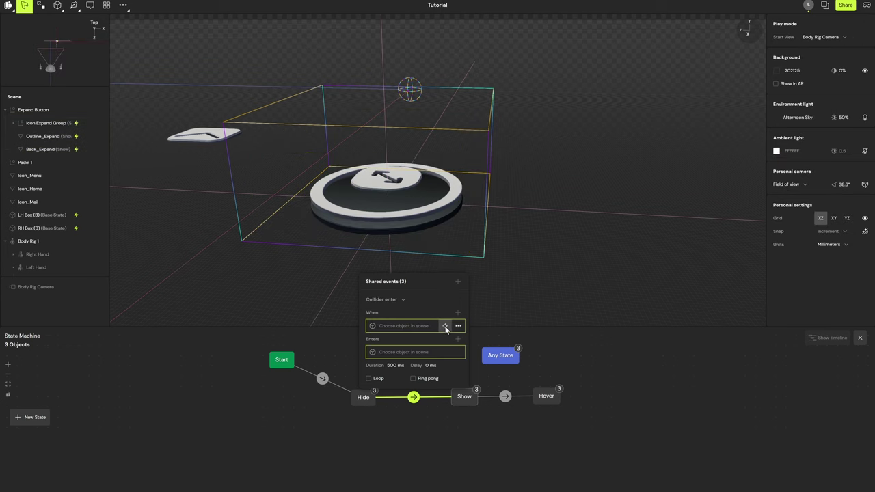
left_click(38, 214)
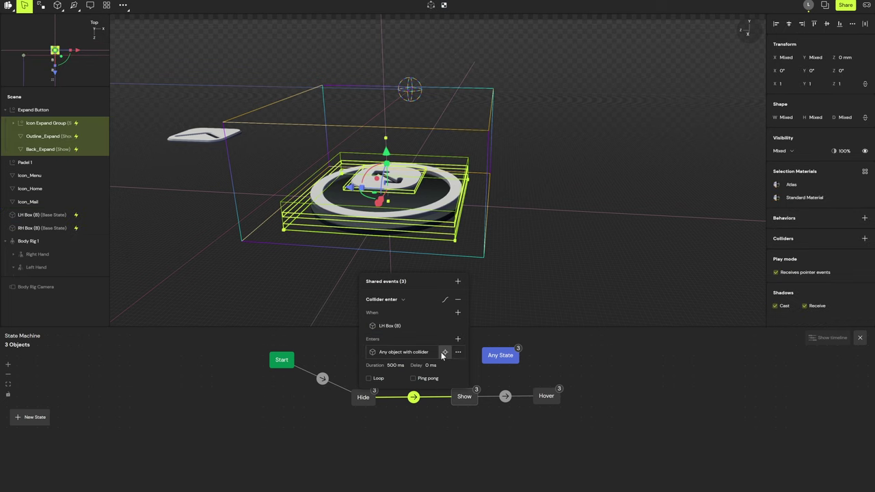
left_click(441, 355)
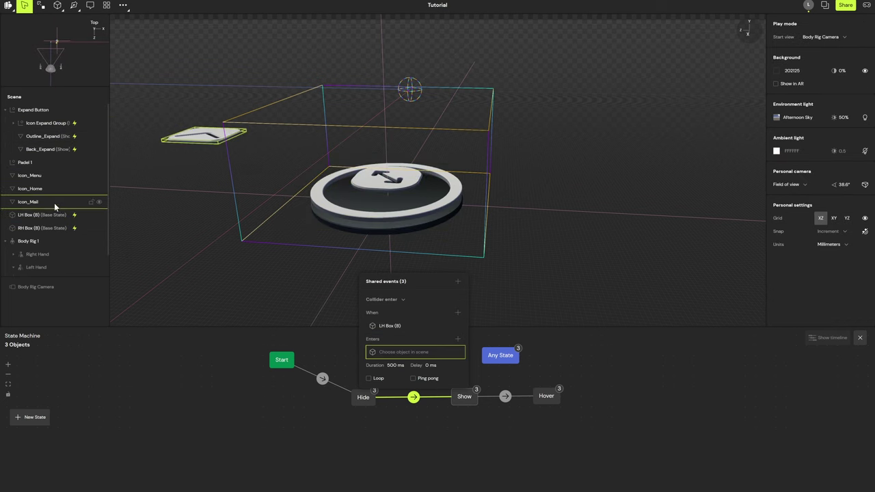
scroll(55, 206, "down", 1)
left_click(57, 257)
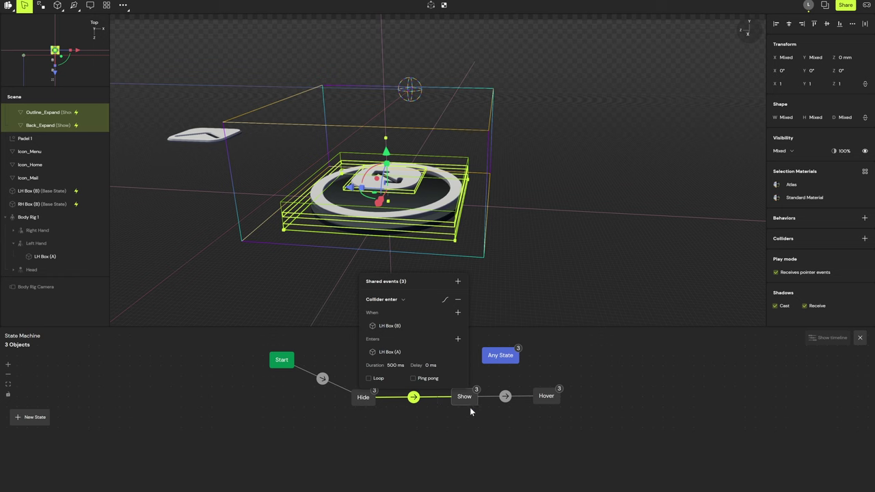
Change the trigger of the shared Show-to-Hover transition to Direct touch inside.
left_click(486, 405)
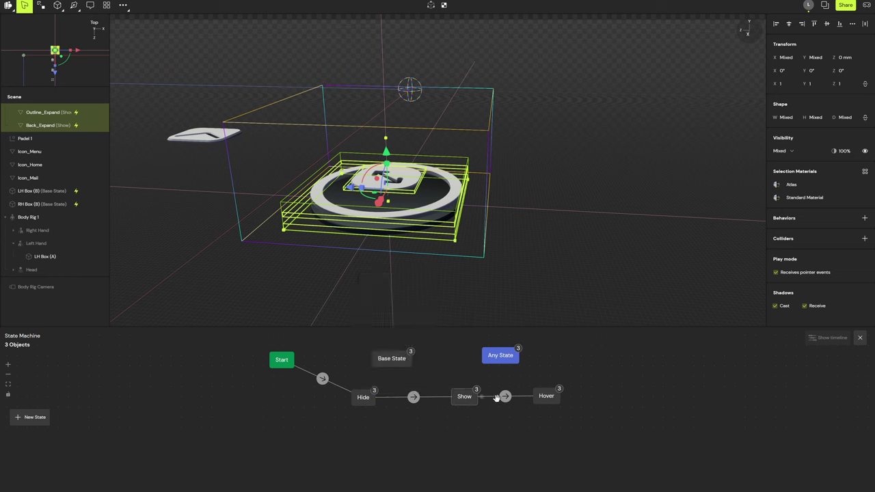
left_click(543, 396)
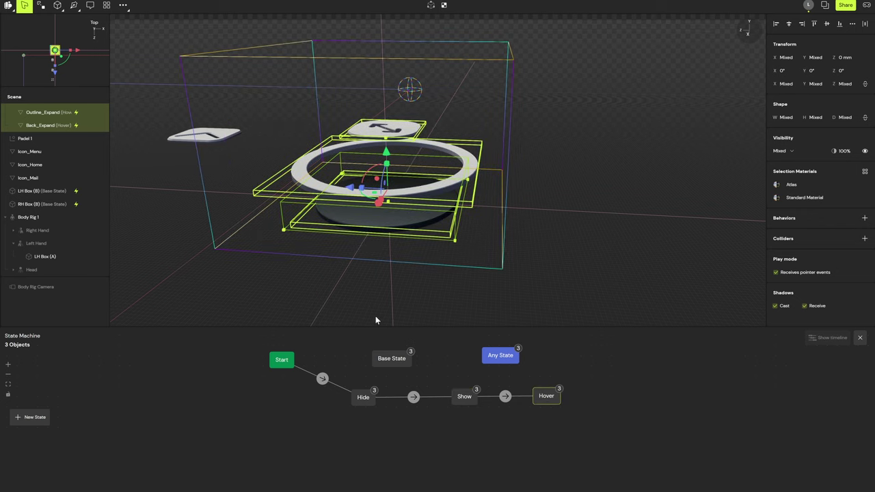
left_click(507, 400)
left_click(491, 326)
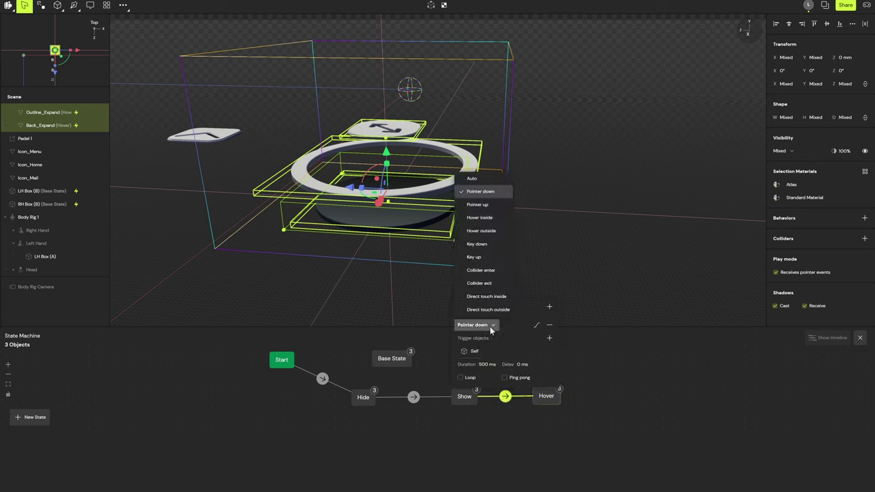
left_click(500, 296)
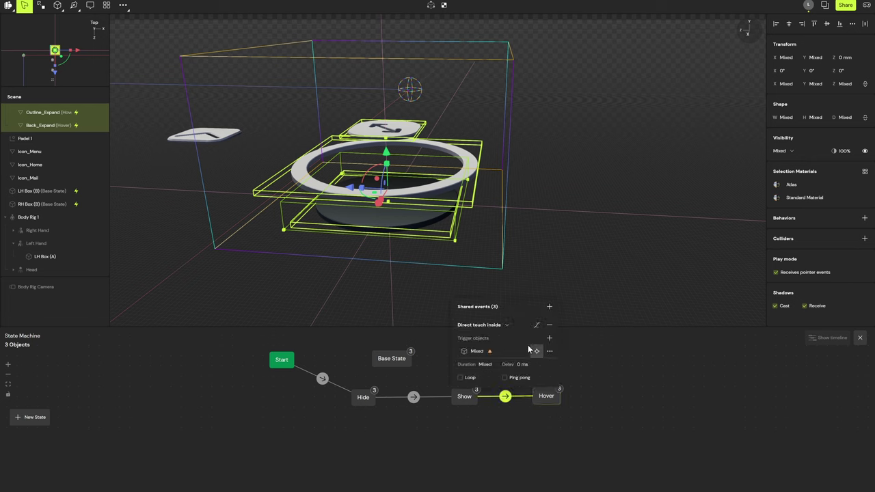
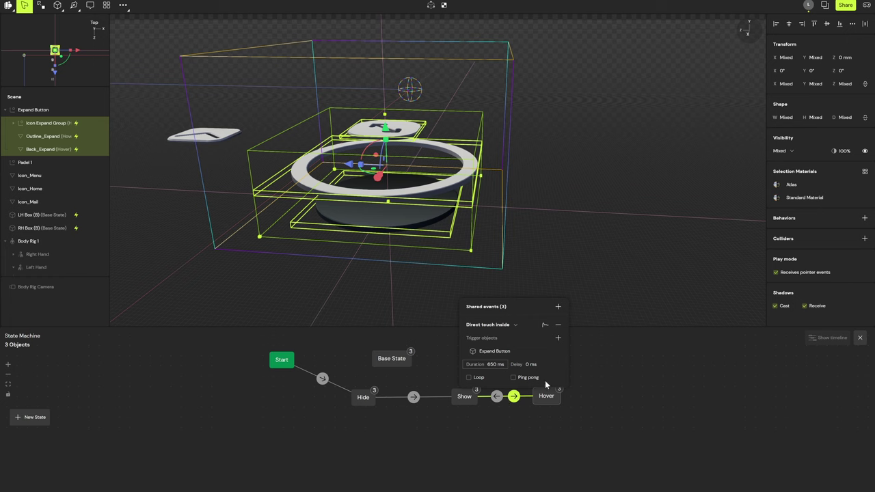
Set the duration of the Direct touch outside transition from Hover back to Show to 100 ms.
left_click(497, 397)
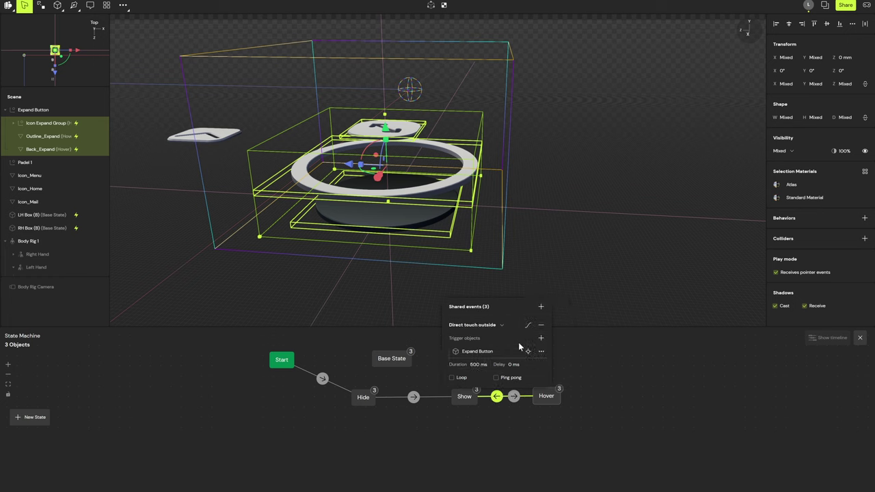
left_click(526, 326)
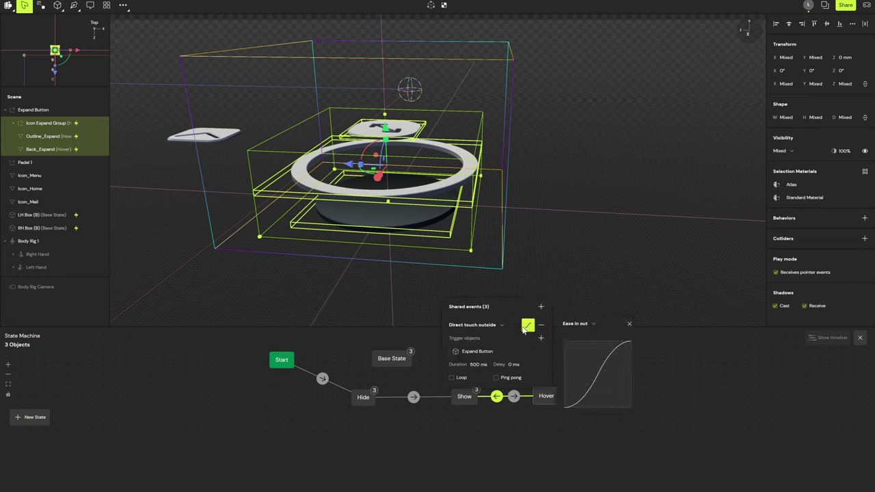
left_click(475, 363)
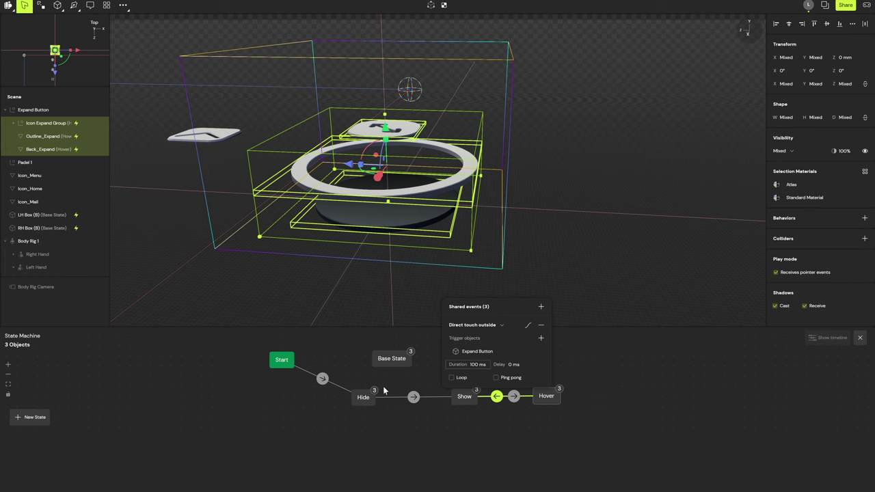
Deselect the expand button parts and return them to their Base State.
scroll(483, 116, "down", 4)
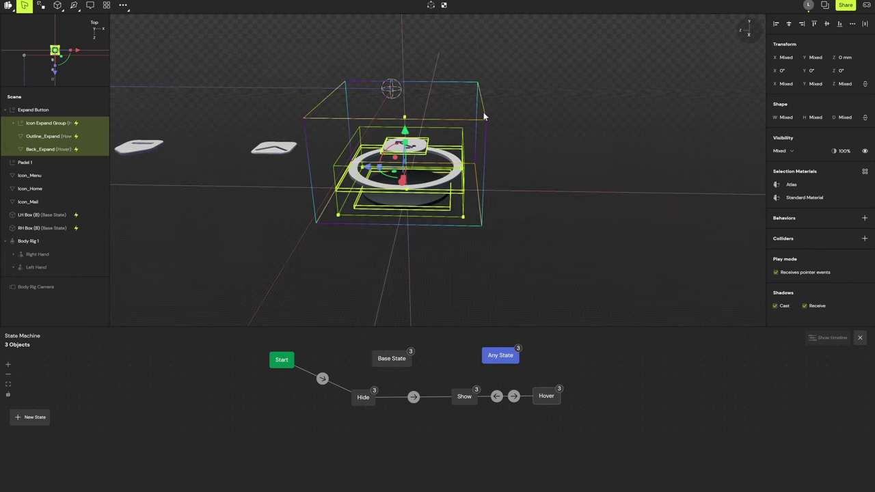
left_click(577, 132)
left_click_drag(589, 133, 250, 146)
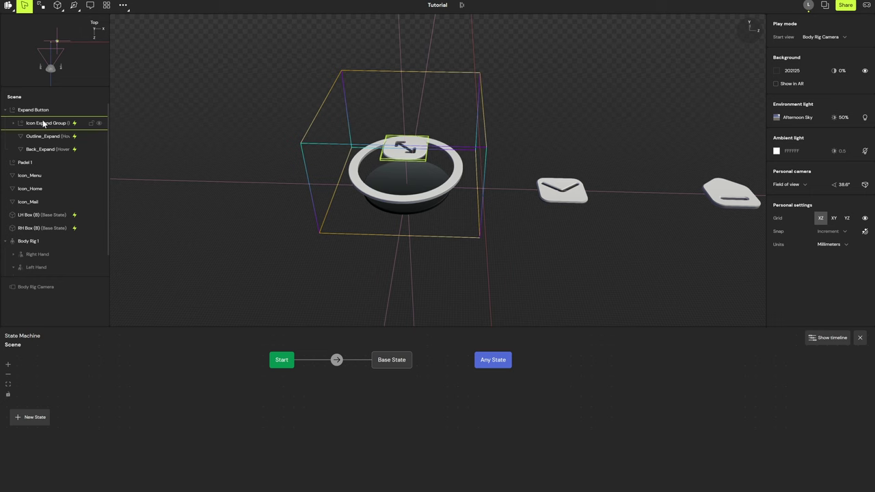
type("basd")
key("Escape")
key("s")
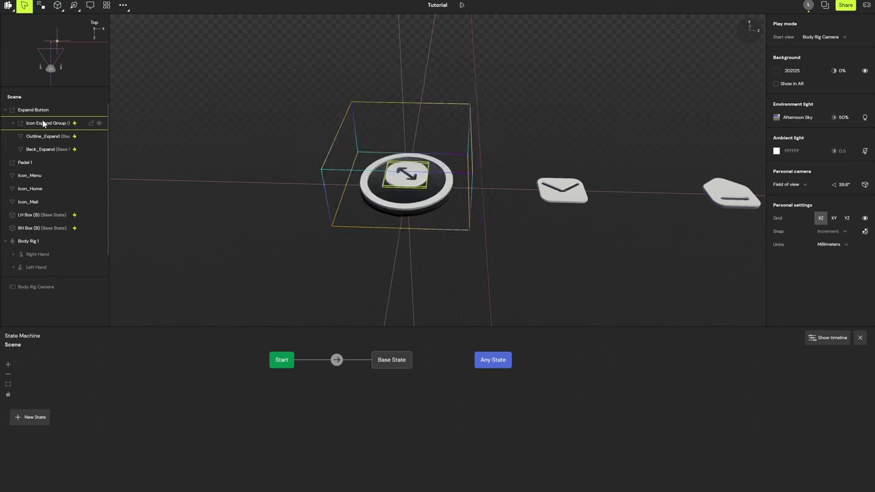
Move Expand Button along Z to about -177 mm and duplicate it twice along Z at intervals of about 66 mm.
left_click(43, 110)
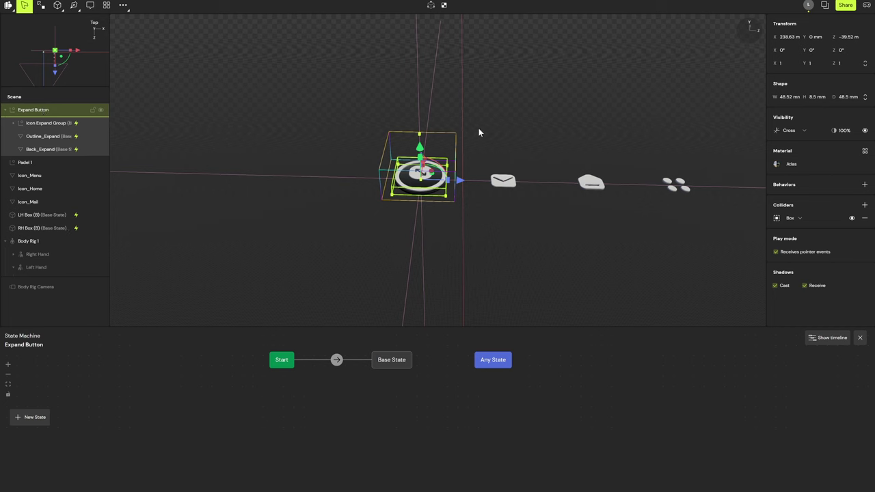
left_click_drag(460, 180, 318, 177)
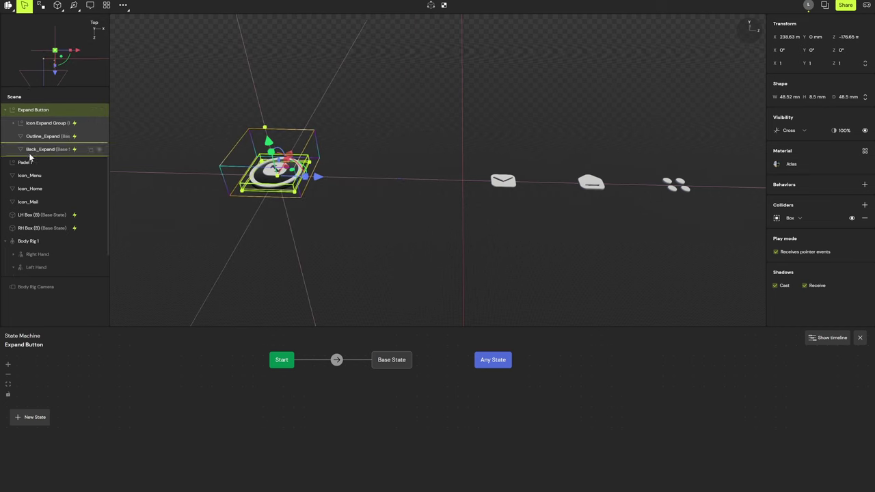
key("ctrl+k")
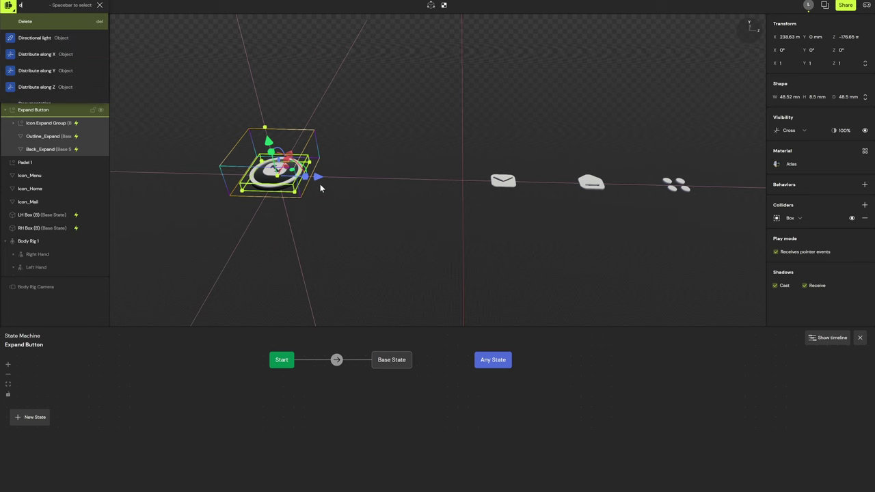
type("d")
left_click_drag(317, 176, 455, 182, "alt")
key("ctrl+d")
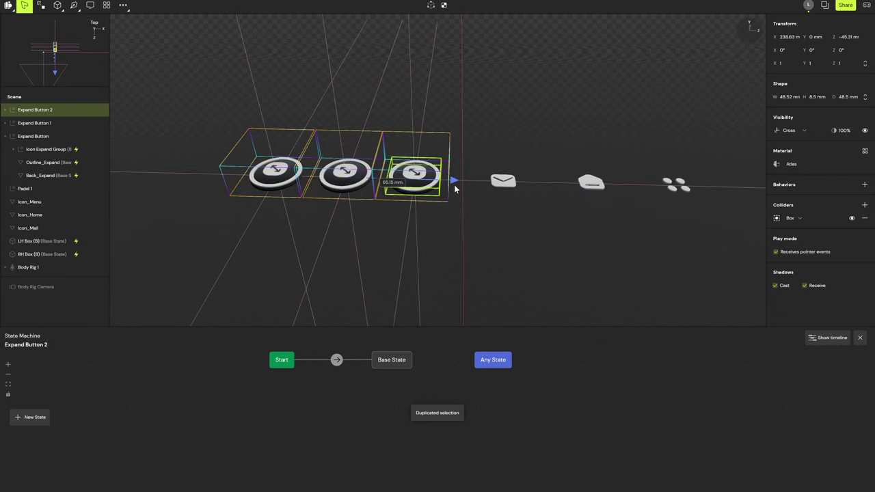
Duplicate Expand Button 2 and move the copy along Z to about 22 mm as the fourth button in the row.
left_click(595, 165)
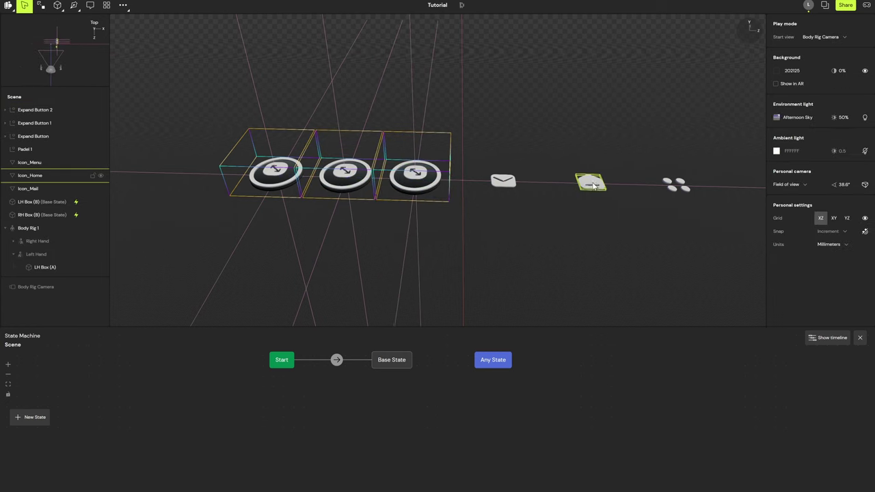
left_click(591, 182)
left_click(503, 181, "shift")
left_click(676, 185, "shift")
left_click(103, 110)
key("ctrl+d")
left_click_drag(451, 182, 524, 183)
scroll(649, 225, "down", 2)
middle_click_drag(454, 216, 511, 218)
right_click_drag(510, 217, 367, 183)
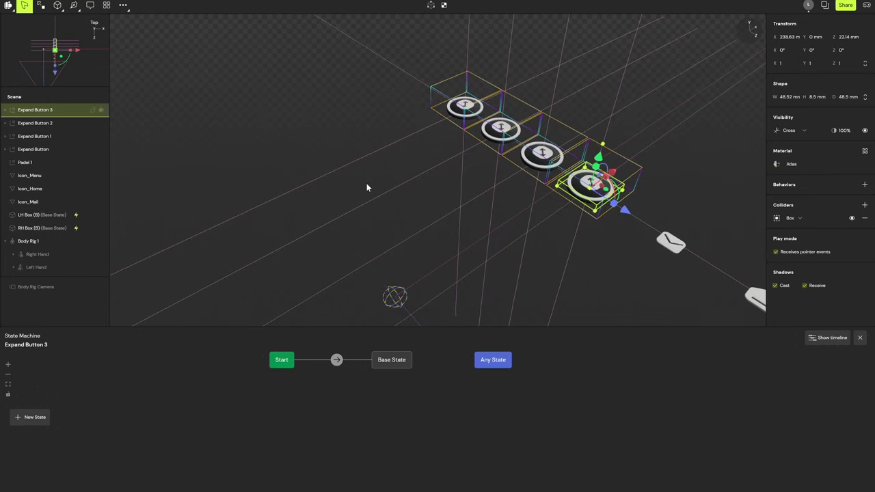
Expand the button groups in the scene hierarchy and select the icon group, outline and back of all four buttons.
left_click(5, 110)
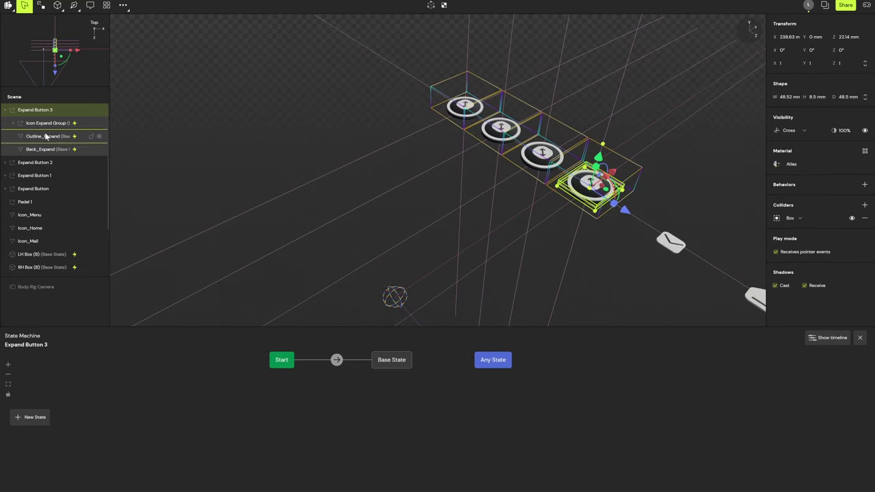
left_click(11, 162)
left_click(5, 162)
left_click(7, 215)
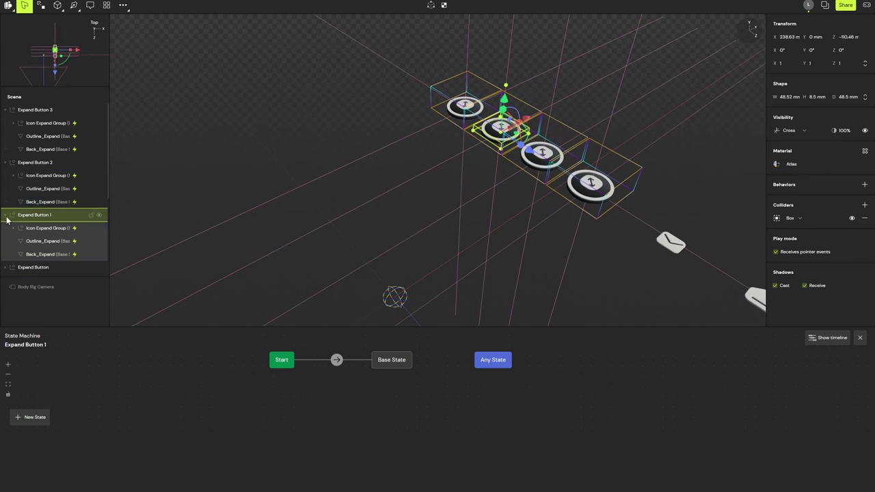
left_click(56, 255)
left_click(62, 229, "shift")
left_click(64, 201, "shift")
left_click(67, 188, "shift")
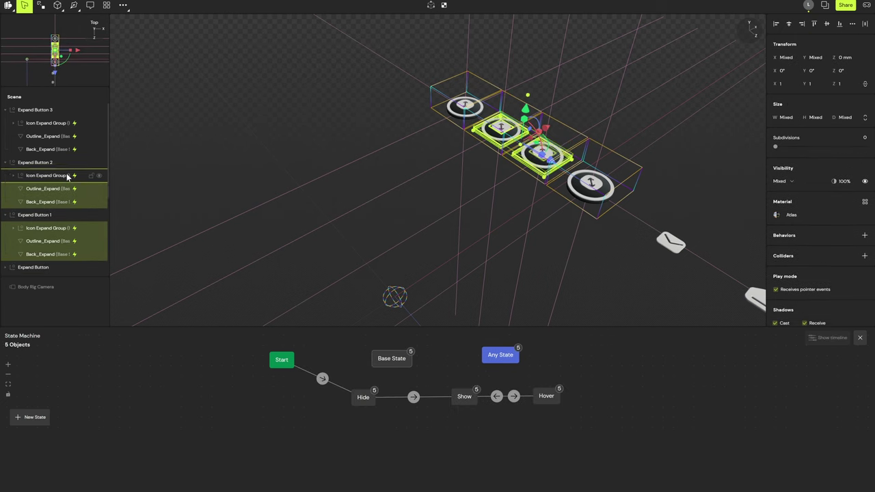
left_click(69, 176, "shift")
left_click(63, 149, "shift")
Preview all four expand buttons in the Hide, Show and Hover states and inspect the row beside the loose icons.
left_click(367, 396)
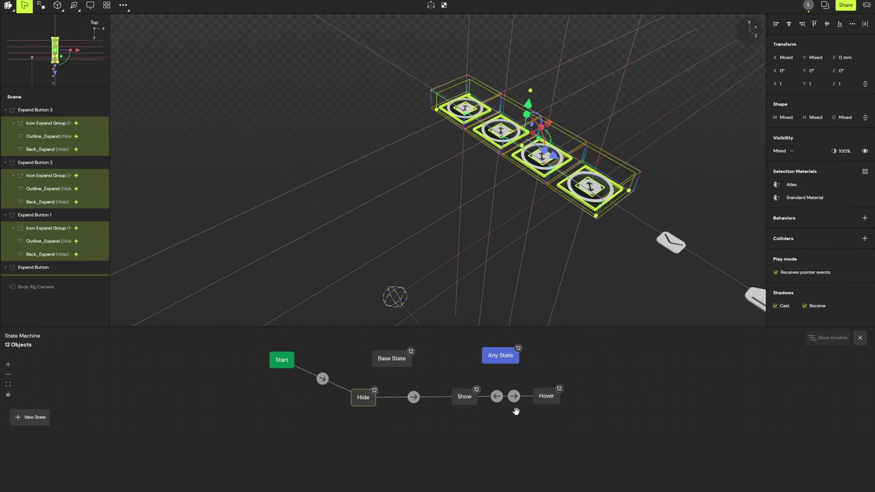
left_click(465, 397)
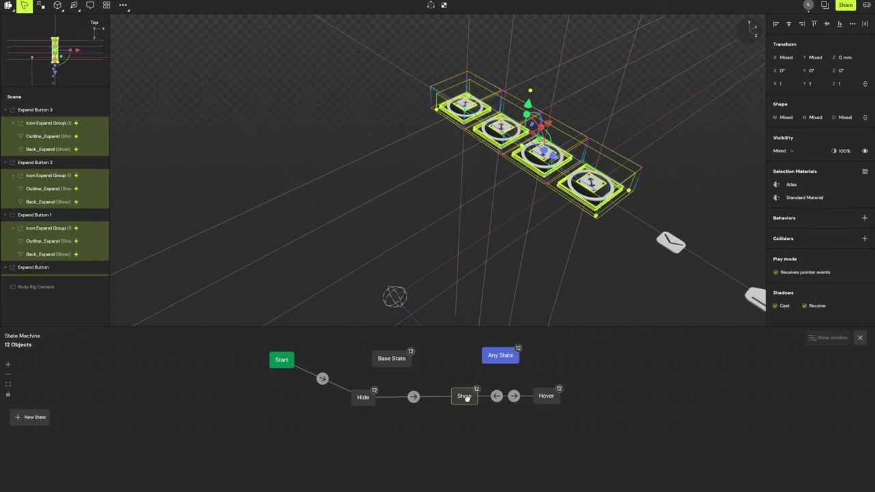
left_click(546, 395)
right_click_drag(641, 313, 524, 272)
left_click(573, 237)
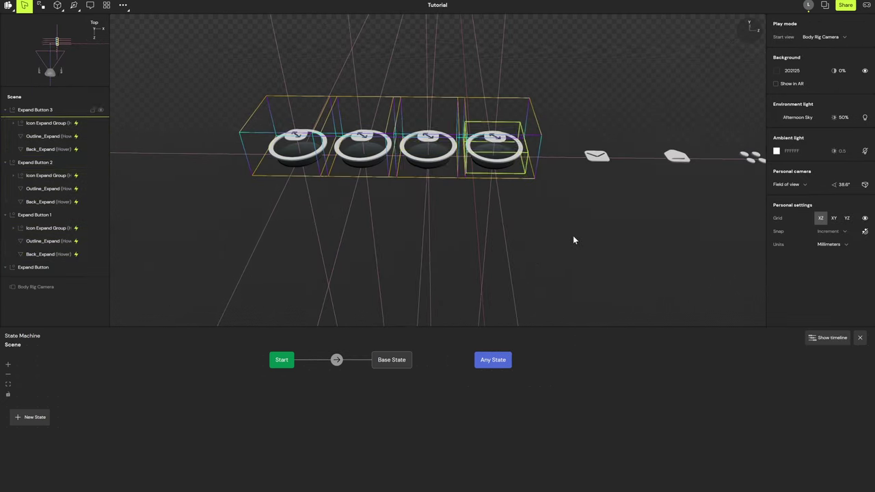
scroll(537, 194, "up", 5)
scroll(740, 146, "down", 3)
middle_click_drag(690, 159, 324, 164)
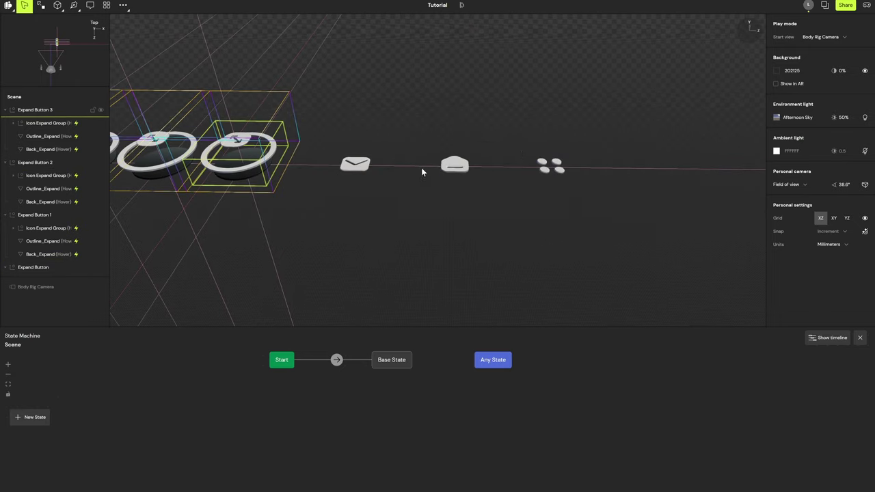
right_click_drag(422, 172, 594, 188)
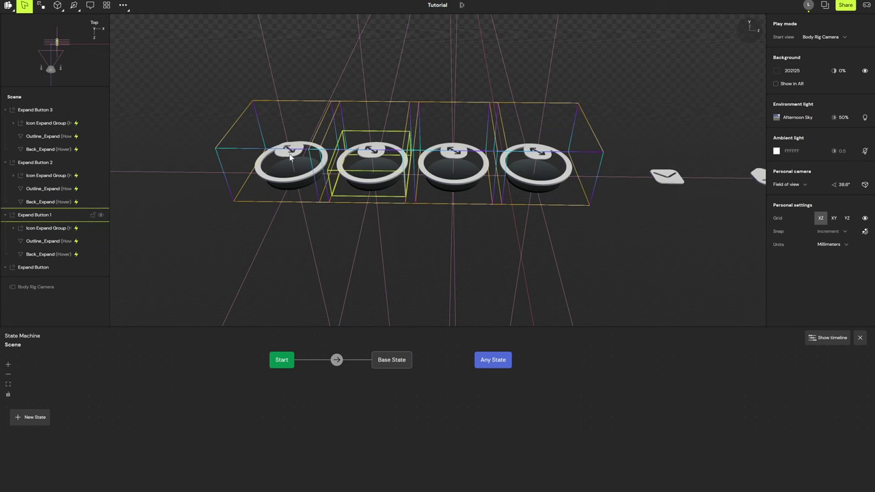
Collapse all four expand button groups in the scene hierarchy and select the original Expand Button.
left_click(32, 112)
left_click(5, 112)
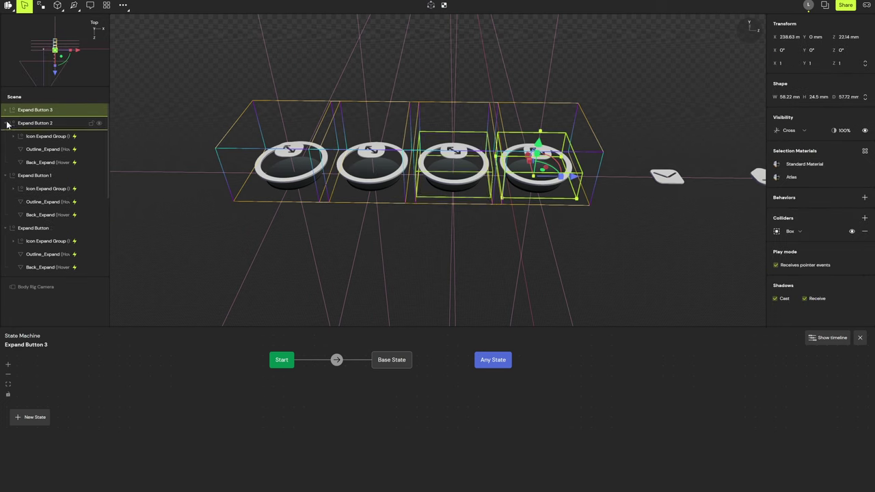
left_click(6, 123)
left_click(7, 137)
left_click(7, 150)
left_click(8, 149)
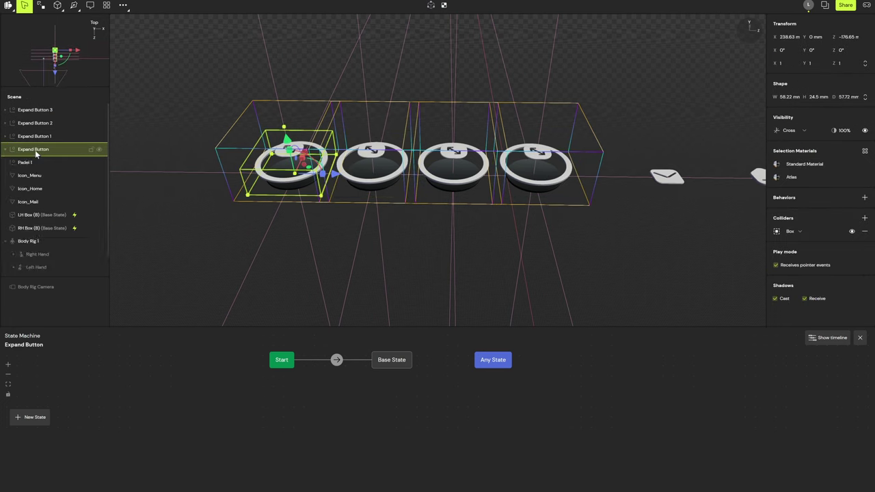
Rename the first Expand Button as Home Button and its icon group as Icon Home Group.
double_click(43, 149)
type("Home Button")
left_click(6, 149)
left_click(38, 163)
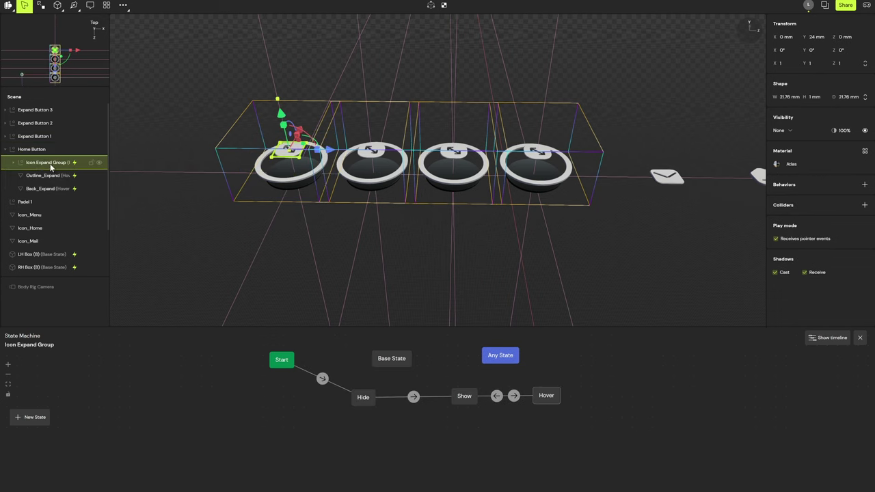
double_click(43, 164)
type("Home")
key("Return")
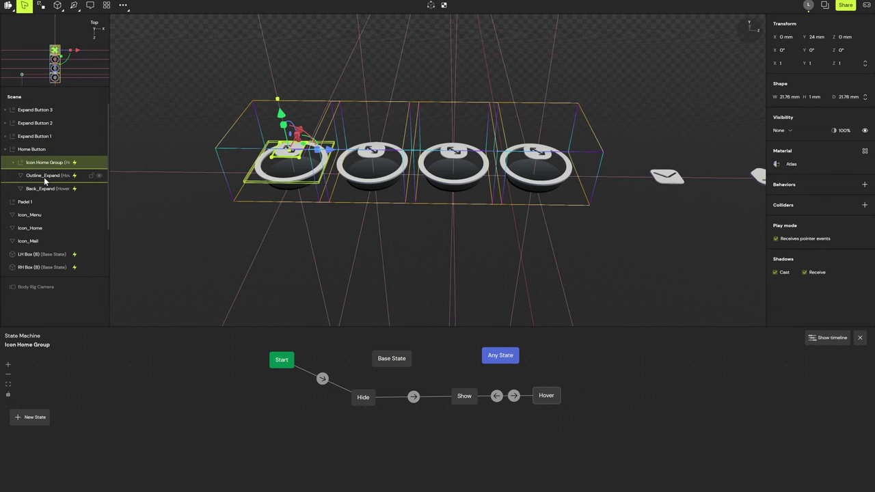
Nest Icon_Home inside Icon Home Group and set its X, Y and Z position to 0 mm.
left_click(12, 164)
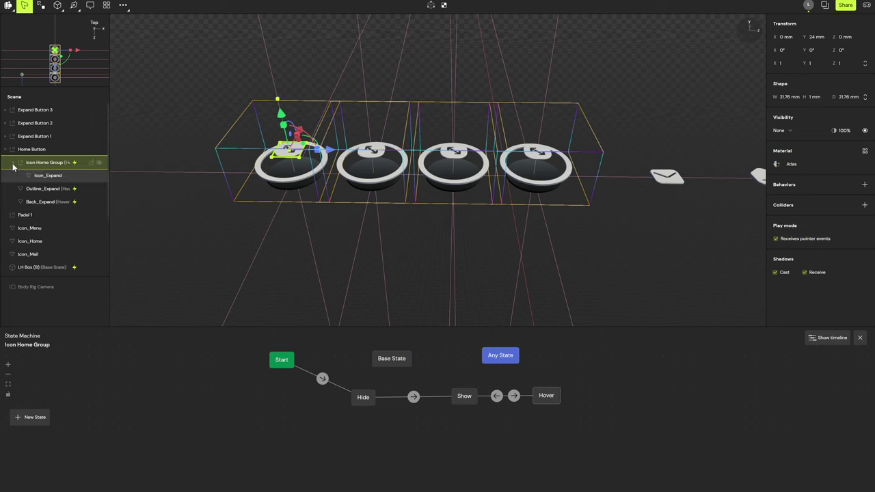
left_click_drag(43, 241, 61, 176)
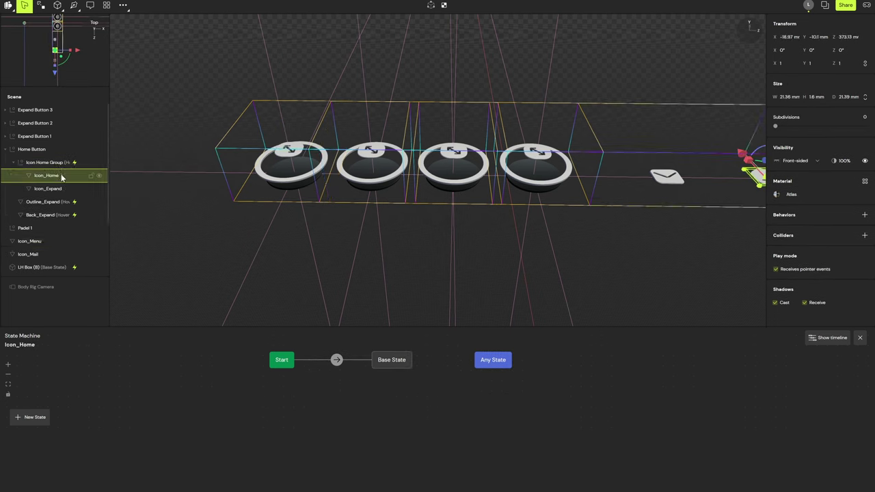
left_click(788, 37)
type("0")
key("Tab")
type("0")
key("Tab")
type("0")
key("Tab")
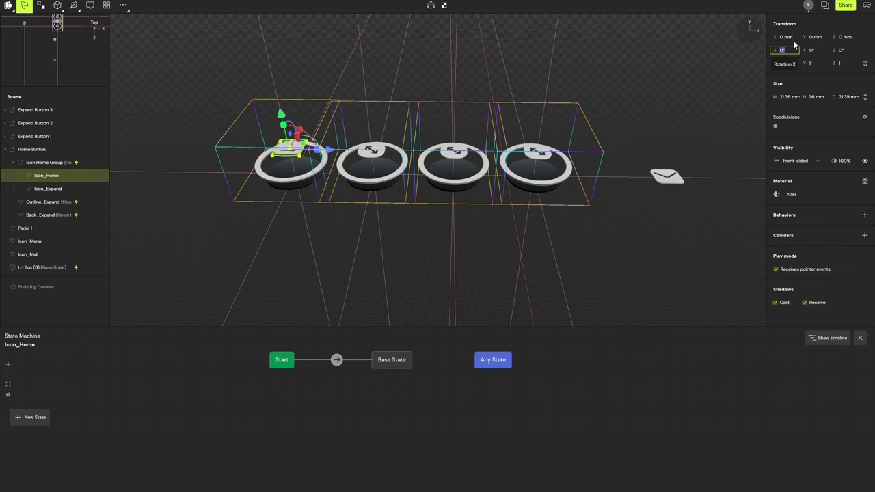
Rotate Icon_Home to 90° about the Y axis and delete Icon_Expand from Icon Home Group.
middle_click_drag(383, 48, 346, 78)
left_click_drag(309, 142, 240, 138)
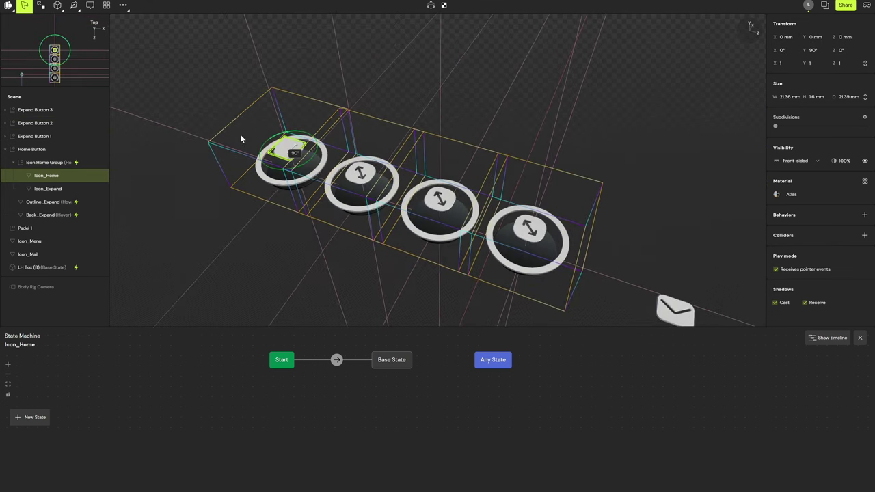
left_click(49, 190)
key("Delete")
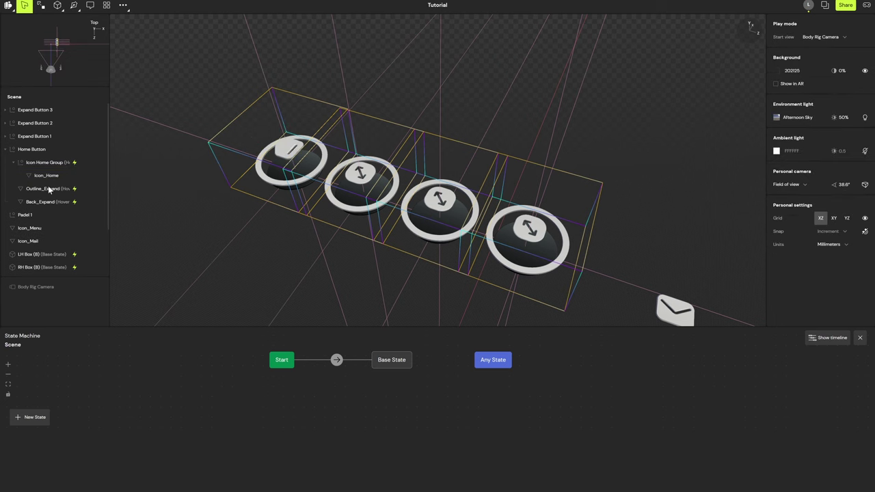
Select the Home Button's icon group, outline and back and preview their Hide, Show, Hover and Base states.
left_click(11, 167)
left_click(12, 163)
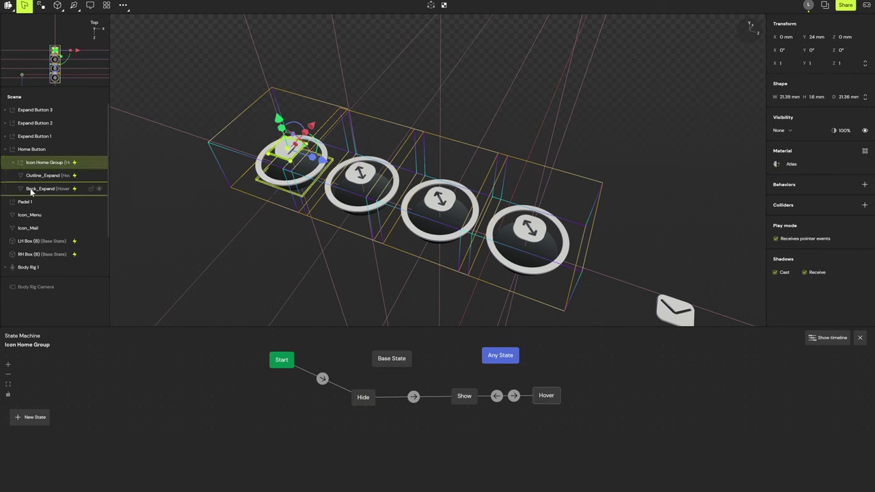
left_click(31, 189, "shift")
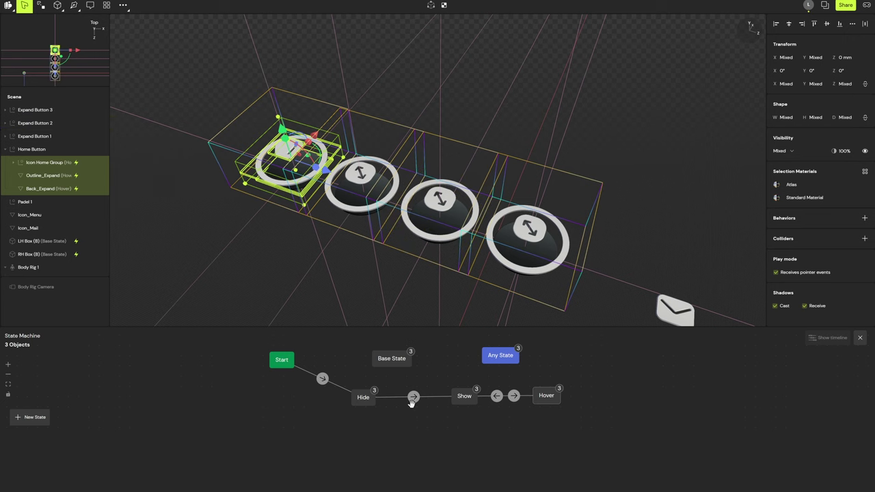
left_click(362, 398)
left_click(462, 398)
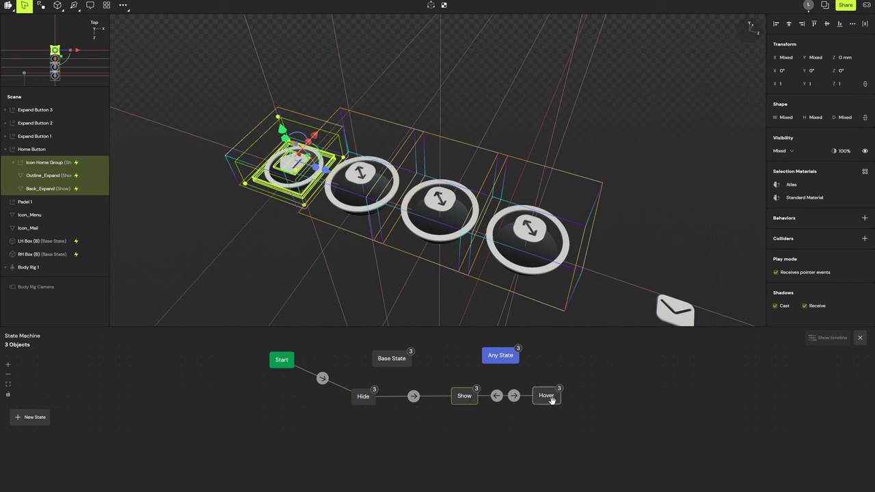
left_click(550, 398)
left_click(465, 396)
left_click(364, 395)
left_click(467, 395)
left_click(550, 395)
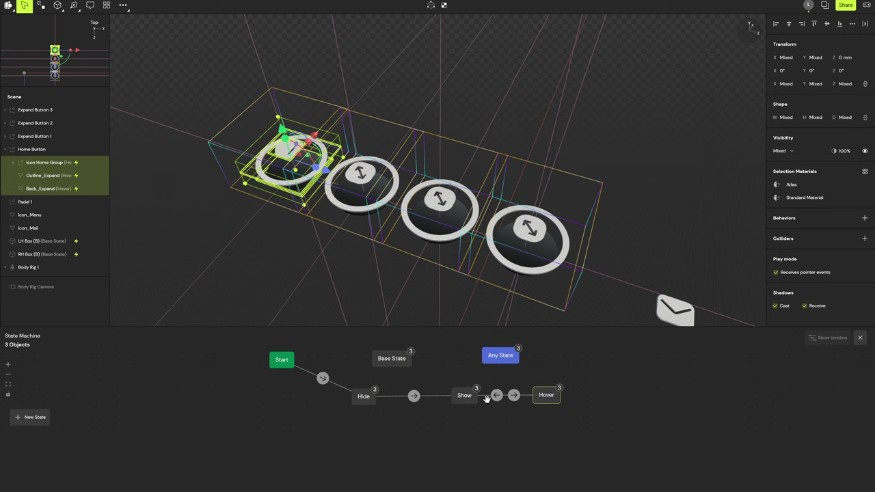
left_click(464, 394)
left_click(363, 396)
left_click(395, 358)
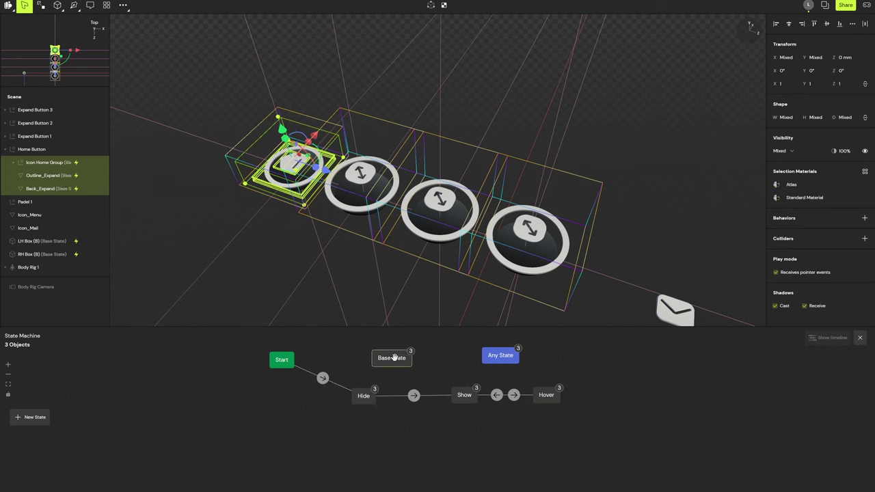
left_click(546, 394)
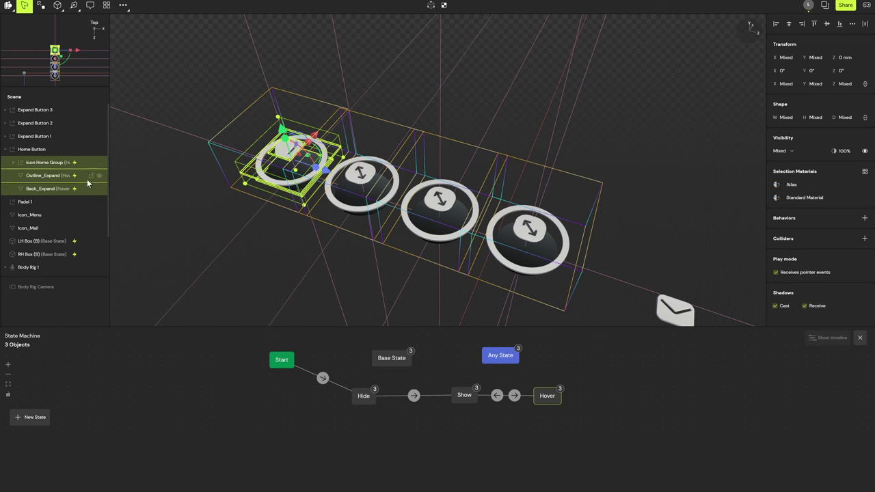
Rename the Home Button's outline as Outline_Home and its back as Back_Home.
double_click(46, 175)
left_click(53, 167)
double_click(51, 175)
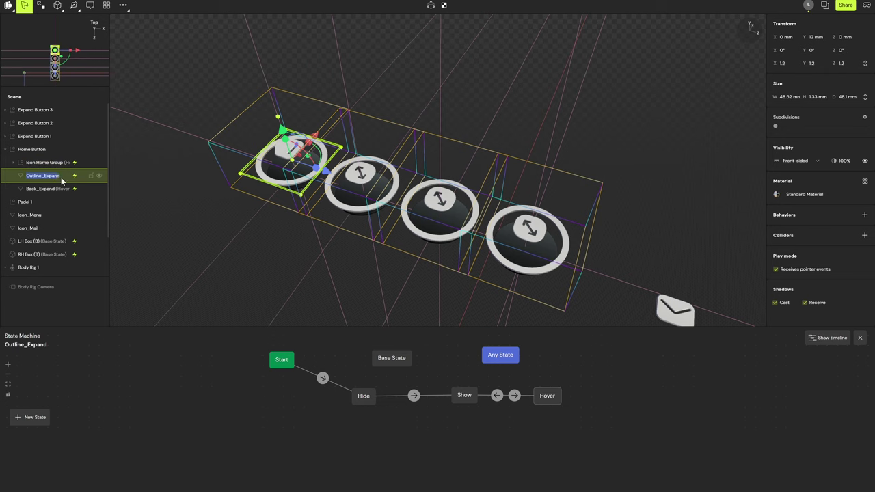
type("Home")
key("Return")
double_click(44, 189)
type("Back_Home")
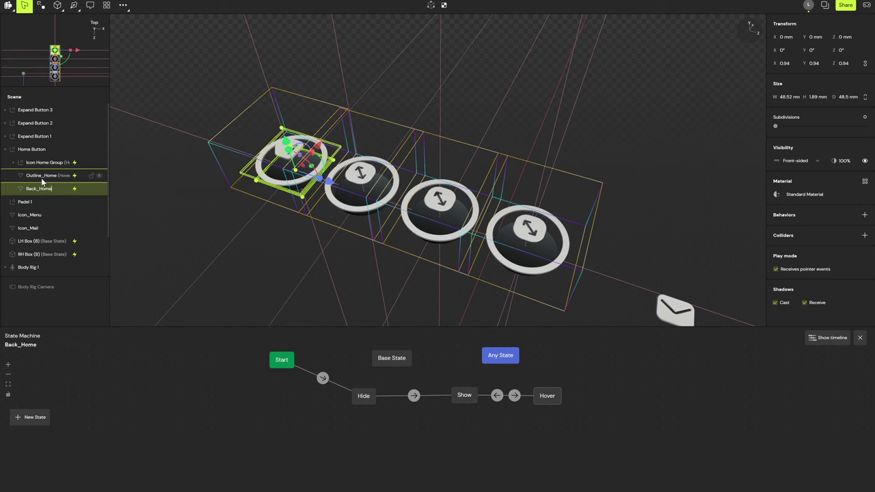
key("Return")
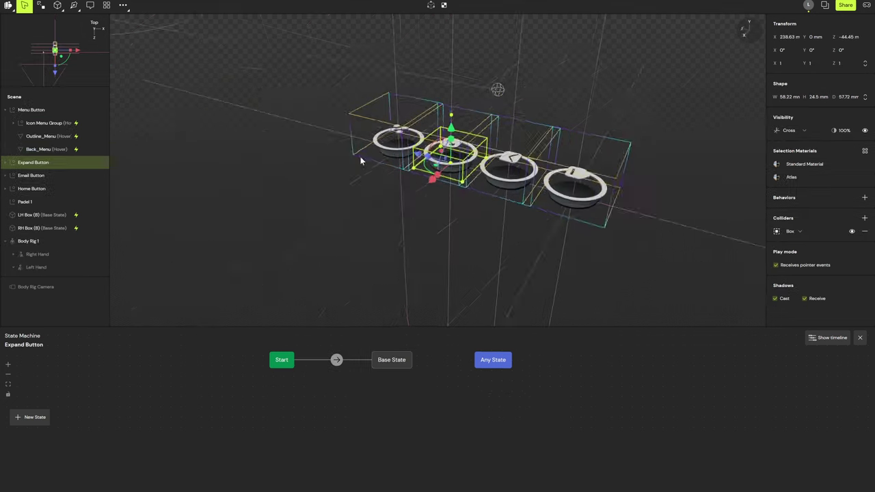
Group the Menu, Expand, Email and Home buttons as Buttons and nest the group under Left Hand.
middle_click_drag(362, 162, 41, 116)
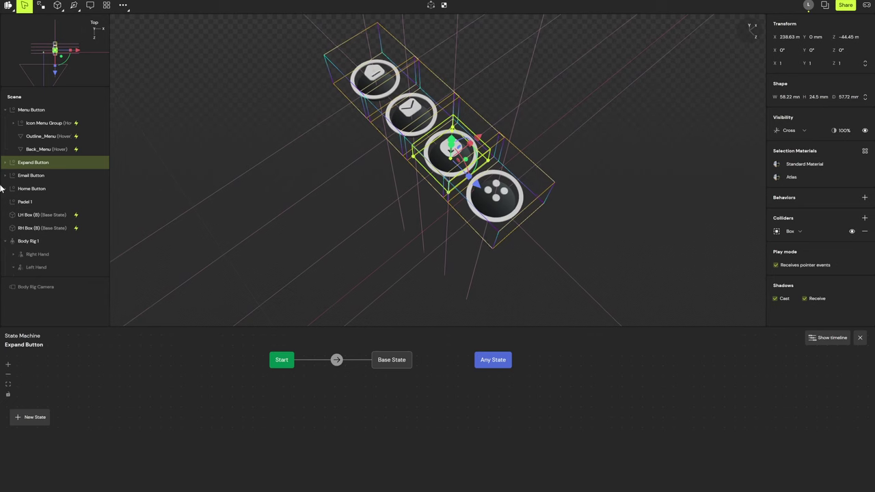
left_click(4, 111)
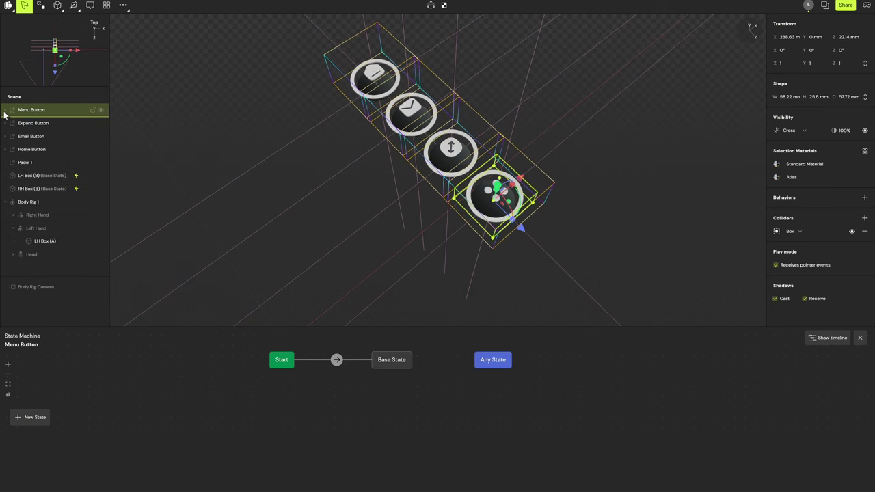
middle_click_drag(570, 116, 560, 98)
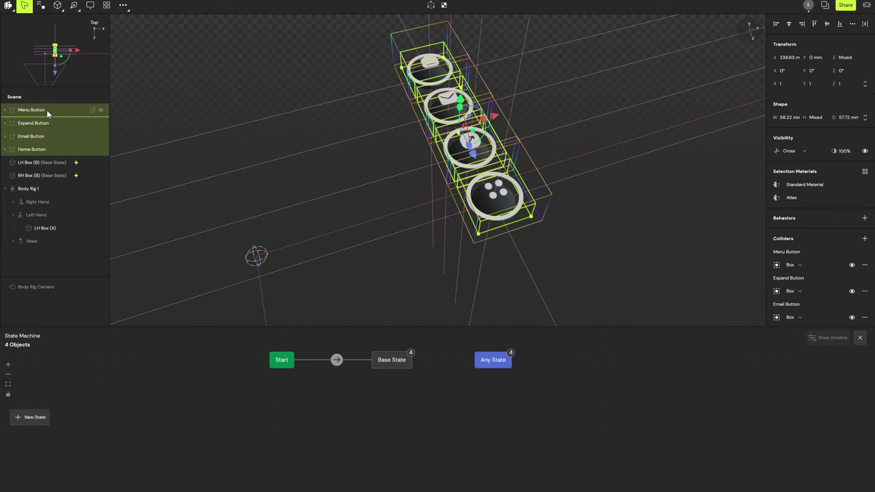
key("ctrl+g")
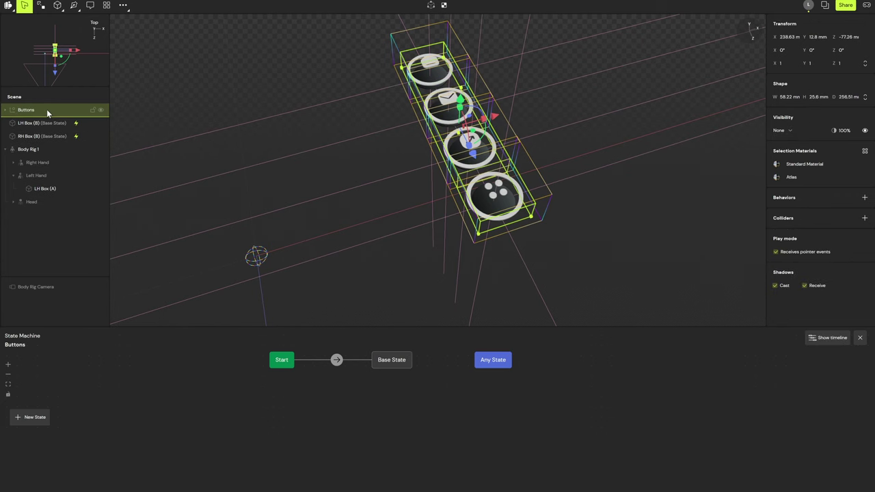
left_click_drag(46, 110, 48, 183)
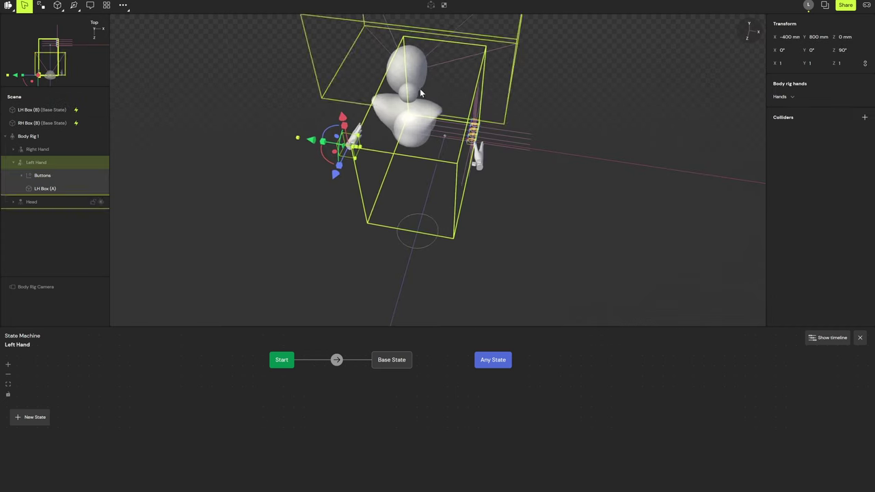
Set the Buttons group's X, Y and Z position to 0 mm relative to the left hand.
left_click(42, 175)
left_click(787, 38)
type("0")
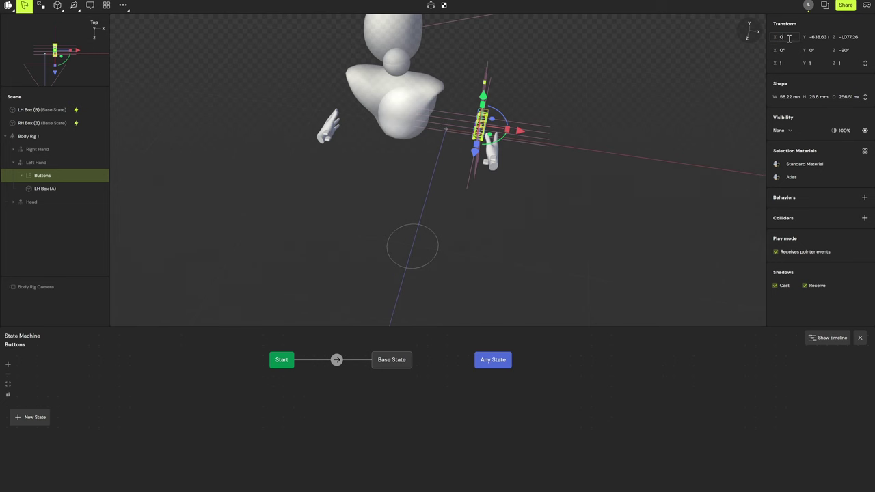
key("Tab")
type("0")
key("Tab")
type("0")
key("Tab")
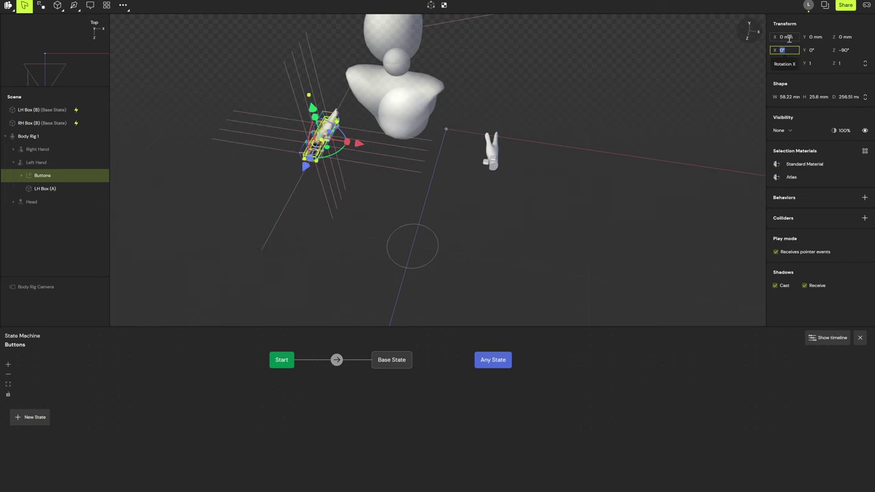
key("Return")
key("f")
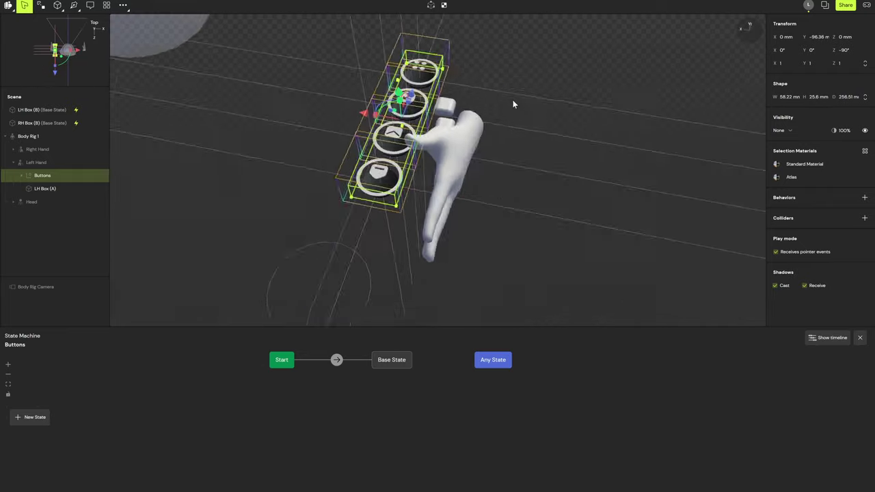
Select the three parts of Home Button and check the events and trigger objects of their Hide, Show and Hover transitions.
middle_click_drag(512, 103, 196, 102)
middle_click_drag(602, 117, 479, 120)
scroll(459, 117, "up", 2)
scroll(503, 135, "up", 4)
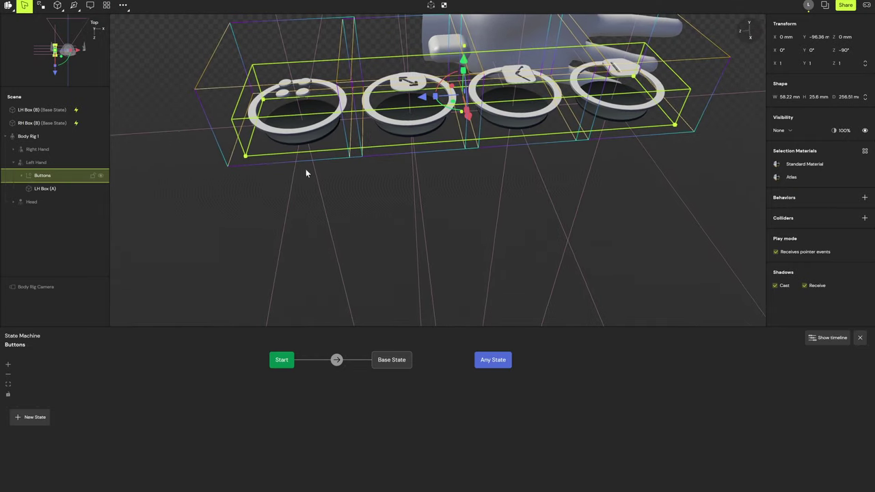
left_click(21, 176)
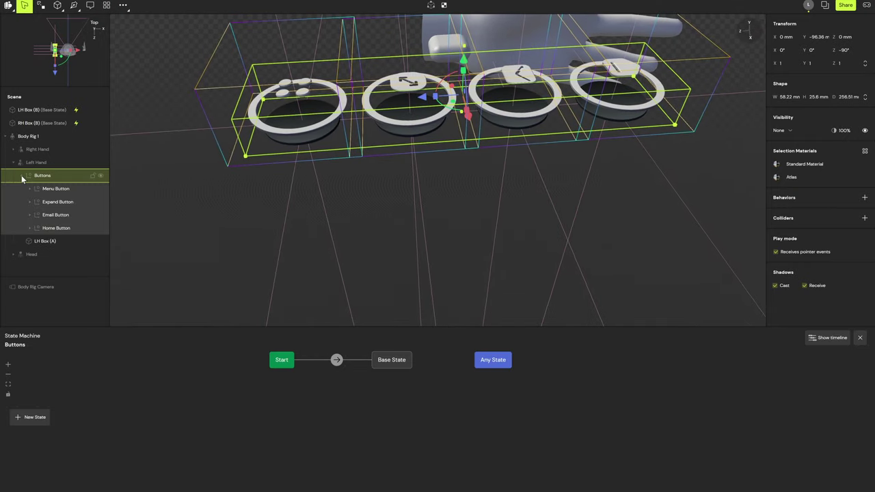
left_click(30, 229)
left_click(58, 242)
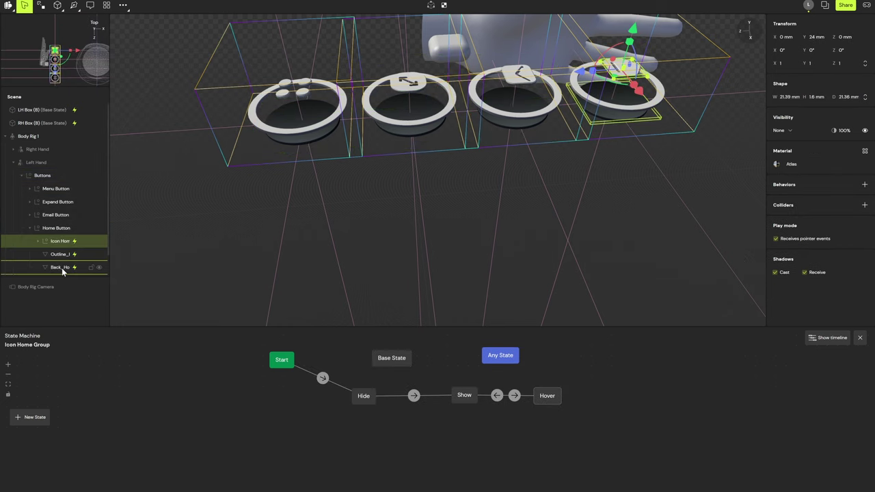
left_click(61, 267, "shift")
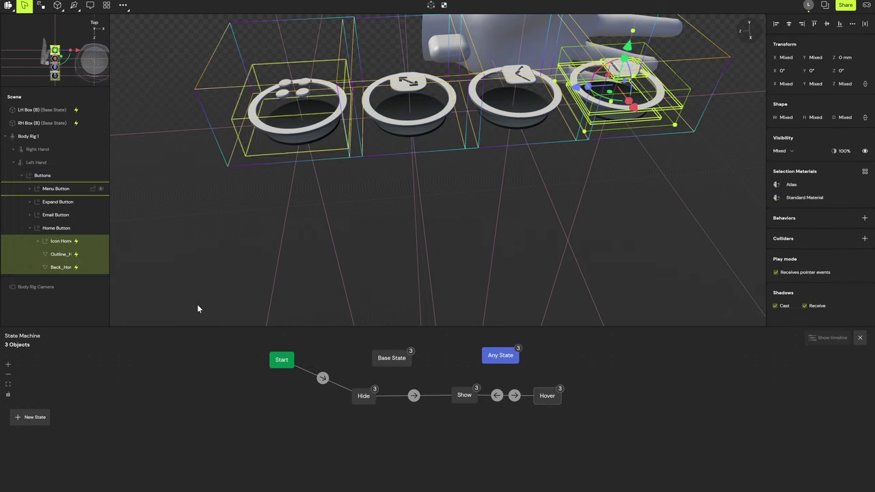
left_click(413, 397)
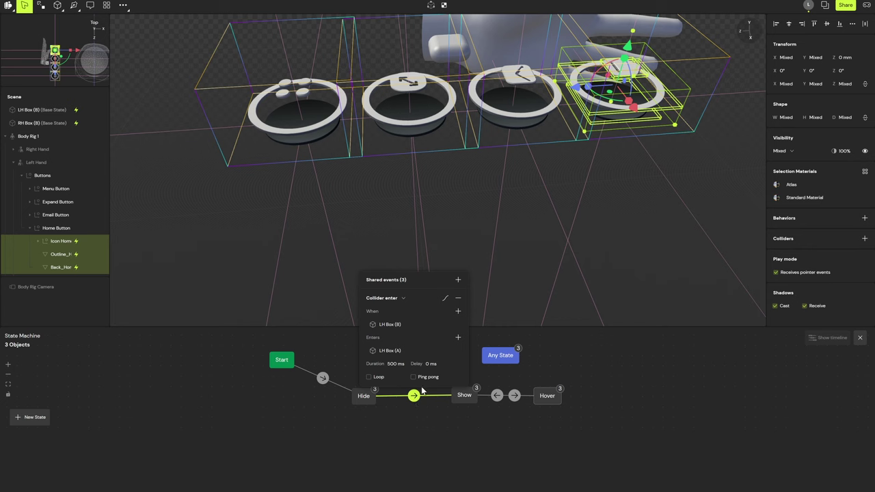
left_click(514, 395)
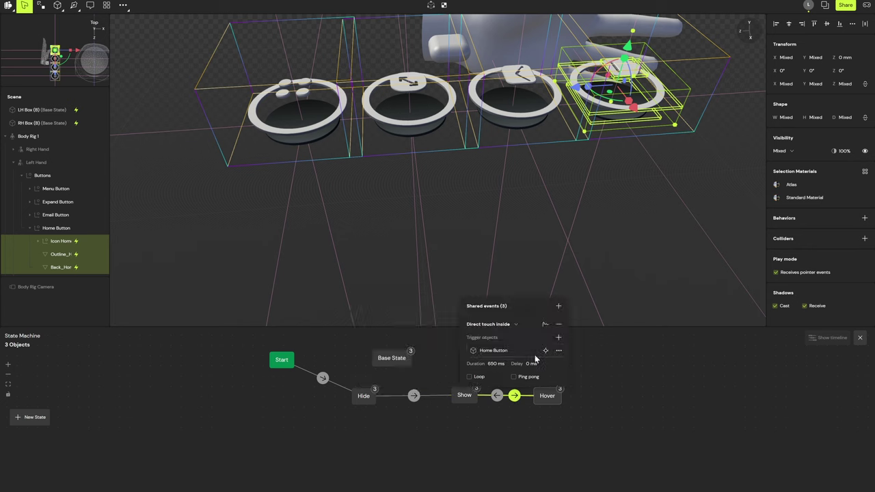
left_click(497, 395)
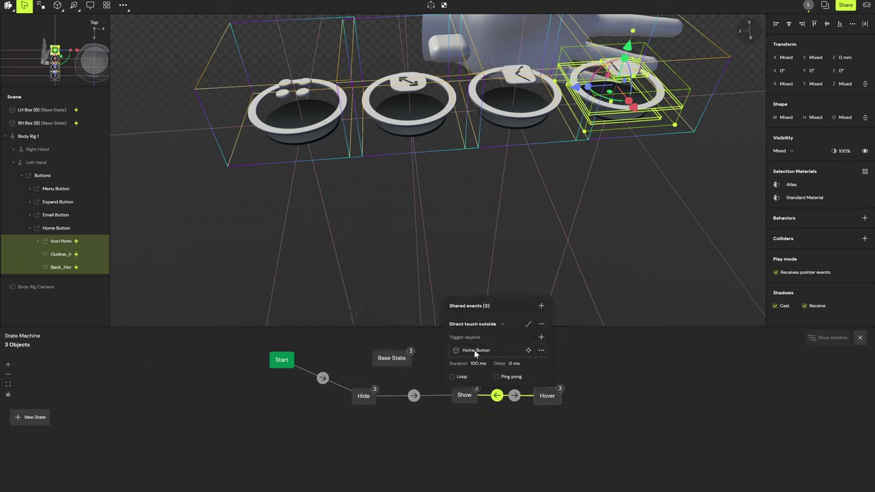
Set Email Button as the trigger object for both transitions between Show and Hover on its three parts.
left_click(41, 216)
left_click(30, 228)
left_click(29, 215)
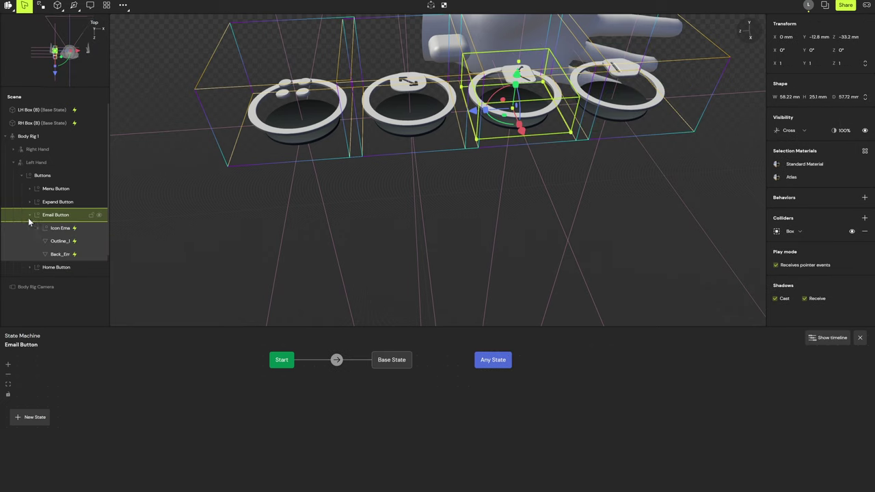
left_click(515, 396)
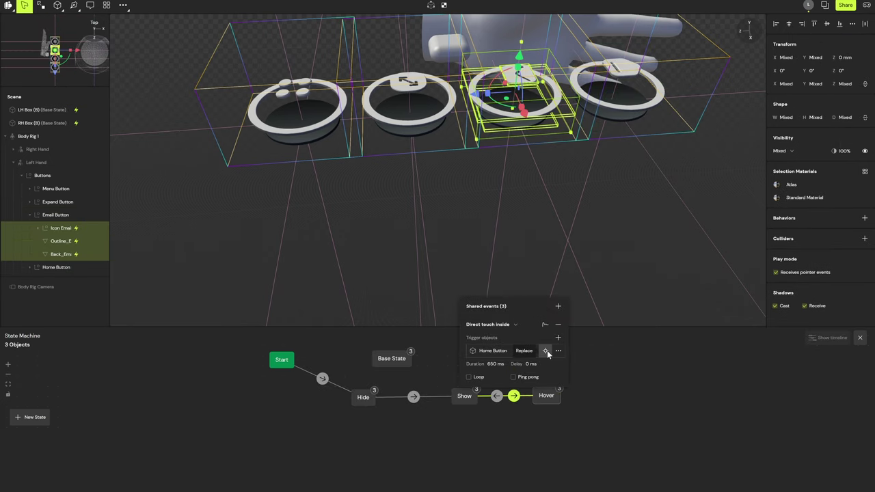
left_click(546, 350)
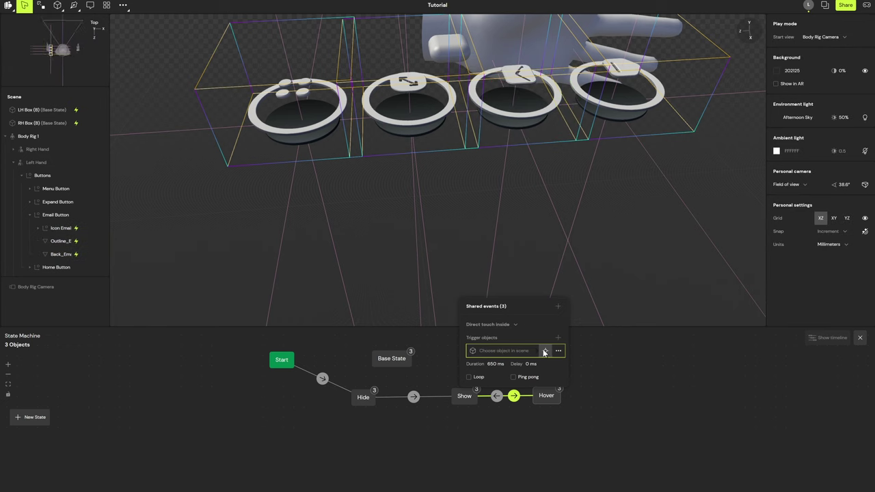
left_click(55, 216)
left_click(497, 396)
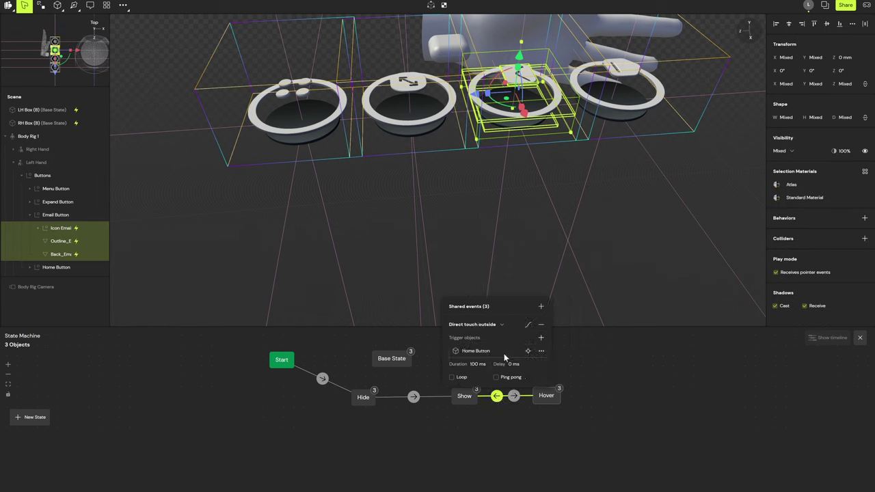
left_click(530, 351)
left_click(58, 217)
key("Escape")
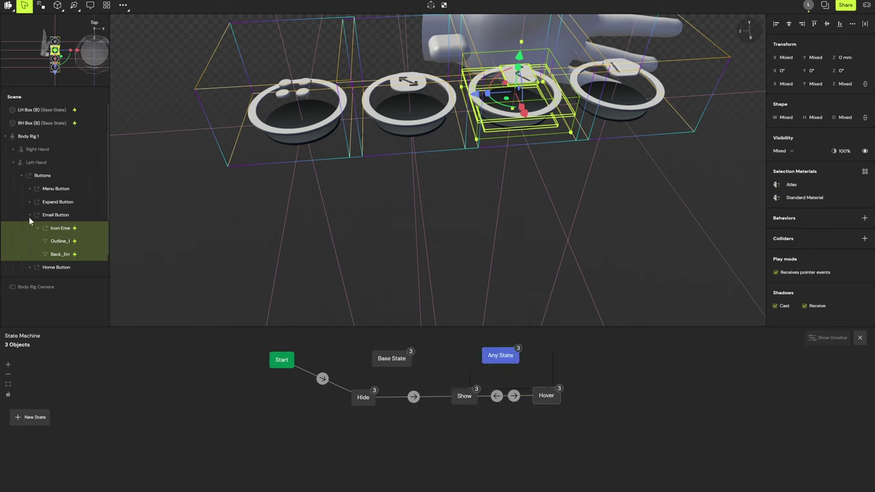
Select Expand Button's icon, outline and back and set Expand Button as the trigger object of both Show–Hover transitions.
left_click(30, 203)
left_click(59, 216)
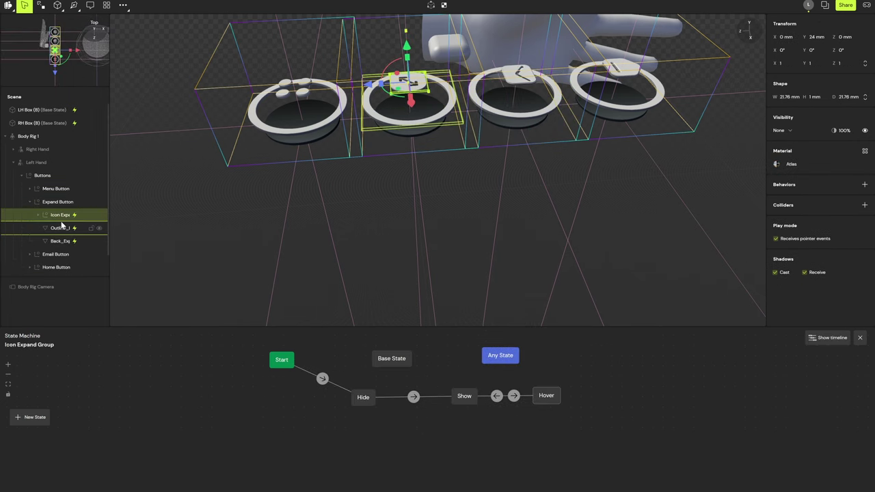
left_click(62, 239, "shift")
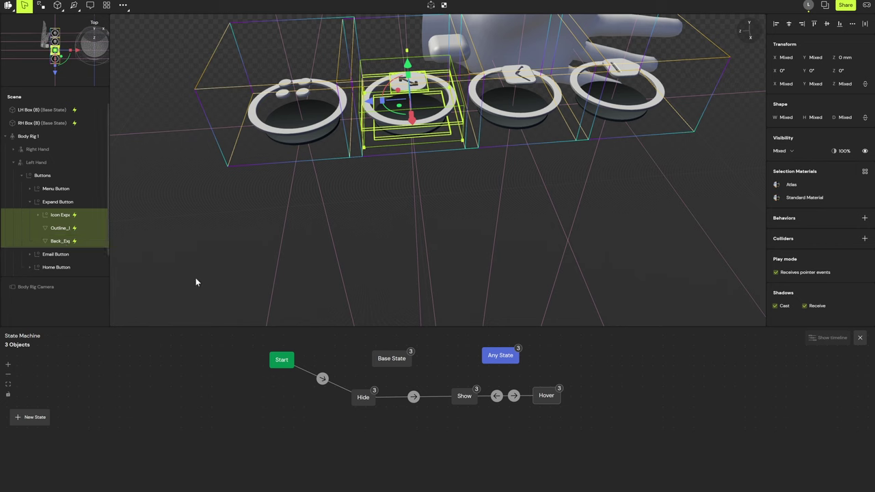
left_click(514, 398)
left_click(544, 351)
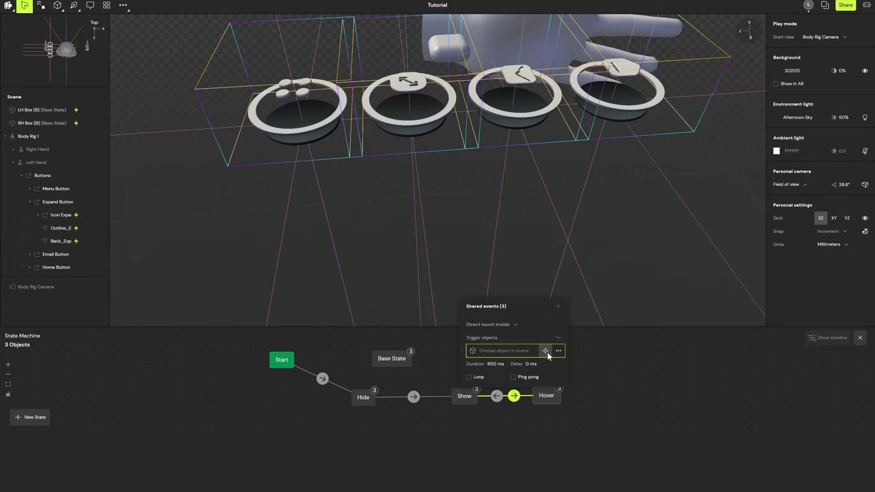
left_click(68, 202)
left_click(538, 351)
left_click(48, 203)
left_click(498, 397)
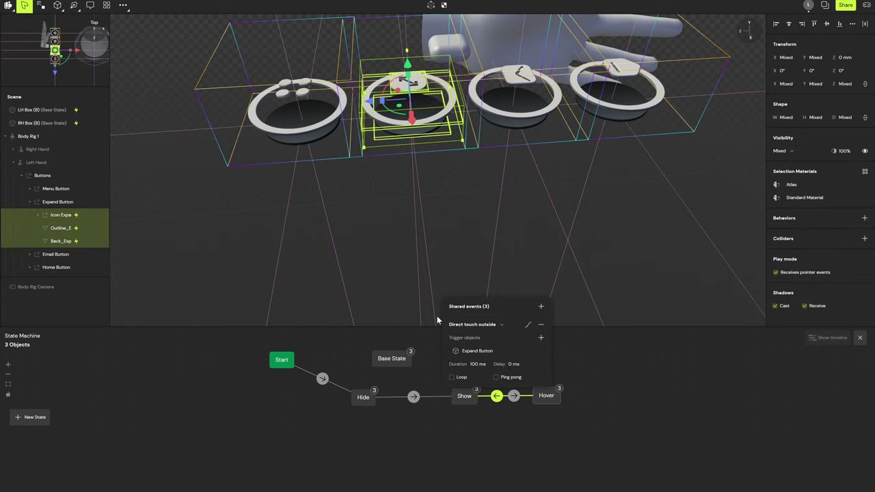
Set Menu Button as the trigger object for the touch-inside and touch-outside transitions of its three parts.
left_click(54, 192)
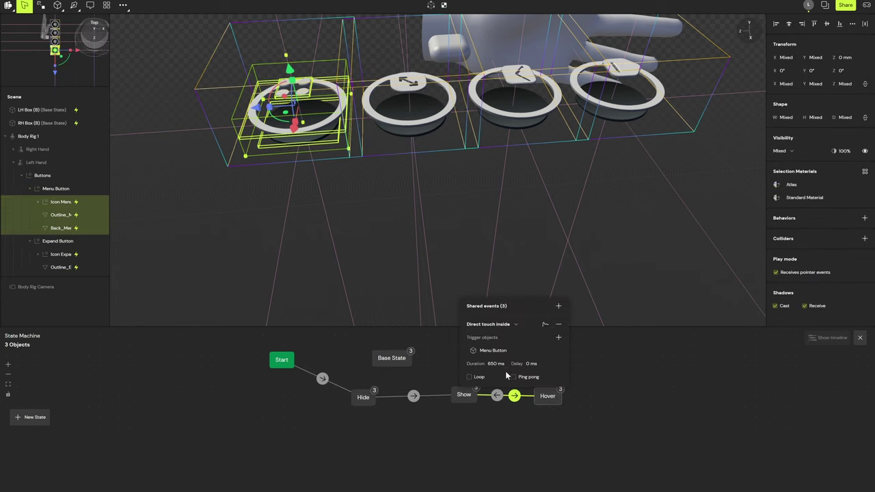
left_click(496, 395)
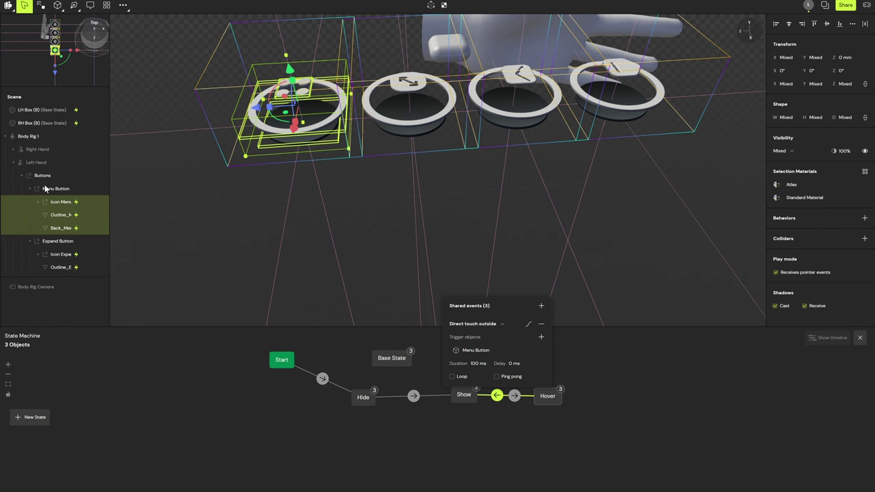
Move the Buttons group along Y to about -10.1 mm relative to the left hand.
left_click(21, 176)
middle_click_drag(353, 190, 414, 198)
middle_click_drag(525, 190, 602, 194)
middle_click_drag(403, 223, 562, 157)
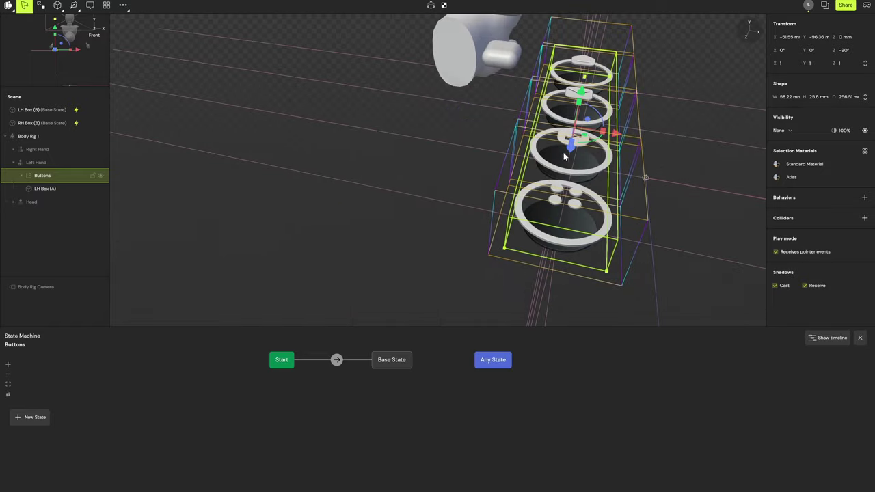
left_click_drag(619, 136, 506, 123)
middle_click_drag(546, 125, 473, 108)
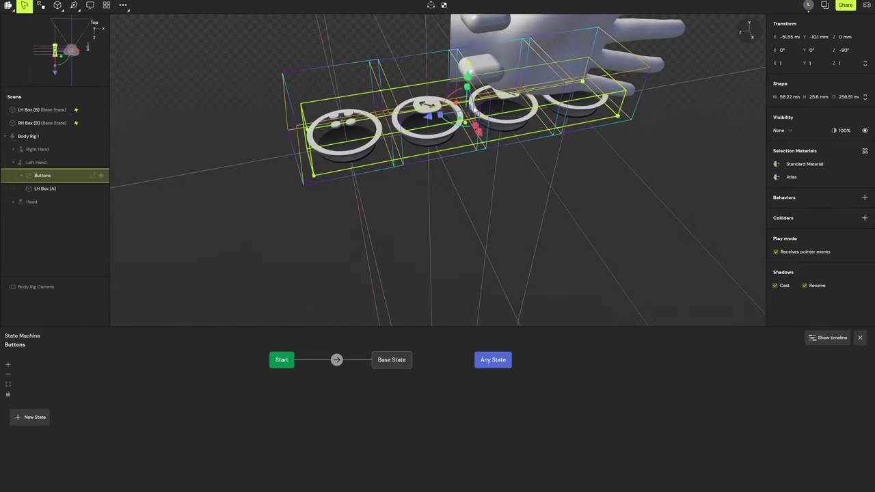
Rotate the Buttons group to -180° about Z and move it to about X -75.5 mm and Z 70.8 mm.
mouse_move(470, 104)
left_mouse_down()
mouse_move(478, 125)
mouse_move(475, 110)
left_mouse_up()
middle_click_drag(498, 127, 535, 117)
left_click_drag(427, 111, 340, 111)
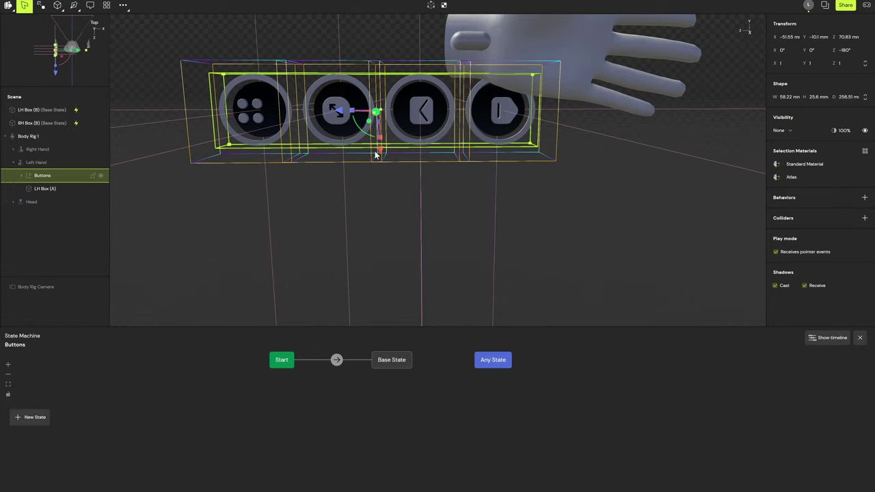
left_click_drag(379, 151, 387, 180)
middle_click_drag(456, 162, 9, 136)
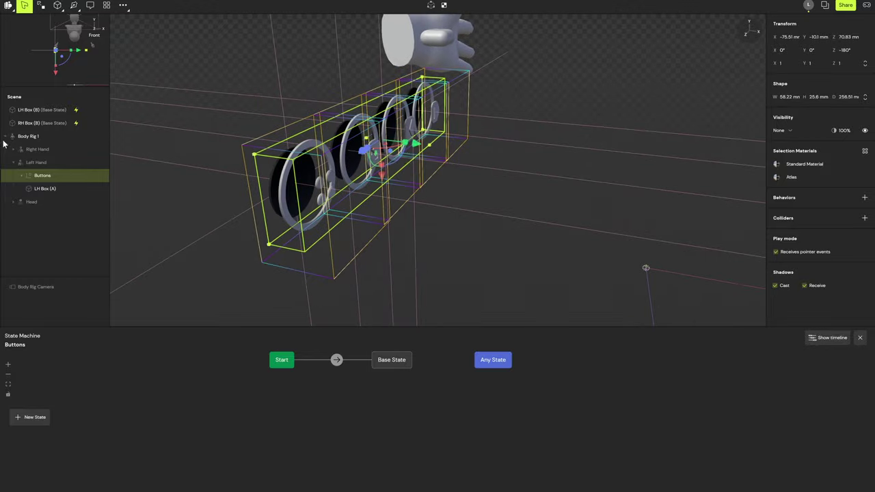
middle_click_drag(522, 172, 306, 139)
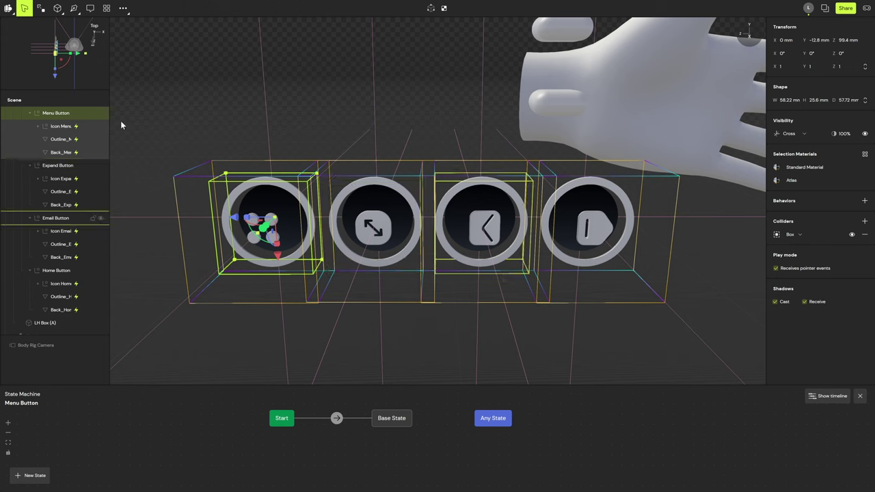
Select the icon, outline and back of all four buttons and compare their Hide and Hover states.
left_click(52, 126)
left_click(60, 153, "shift")
left_click(62, 180, "ctrl")
left_click(61, 204, "shift")
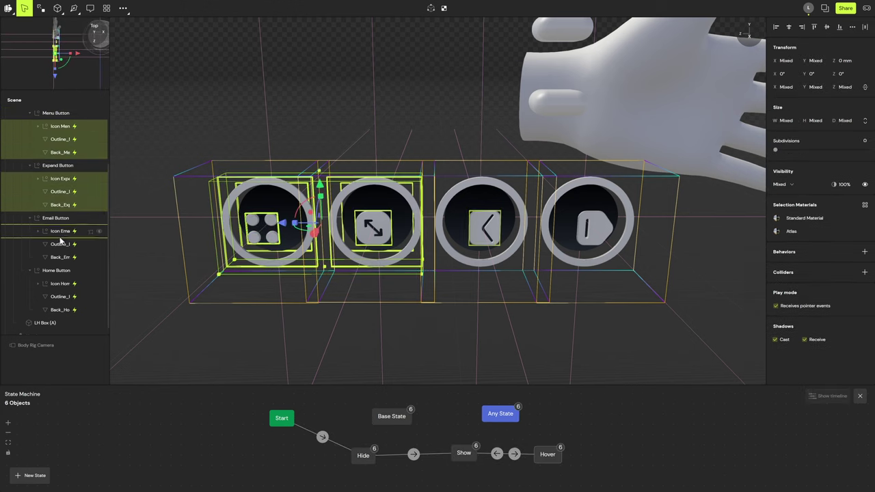
left_click(60, 232, "shift")
left_click(60, 257, "shift")
left_click(60, 283, "shift")
left_click(60, 309, "shift")
left_click(363, 455)
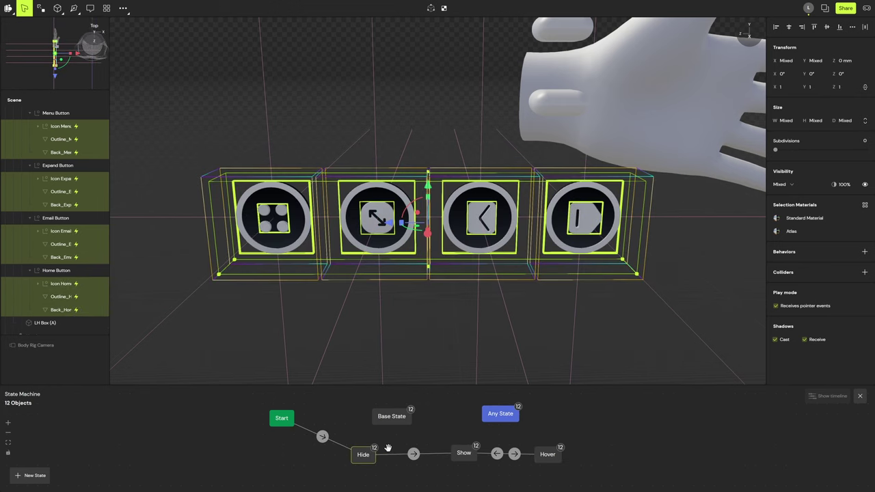
left_click(547, 454)
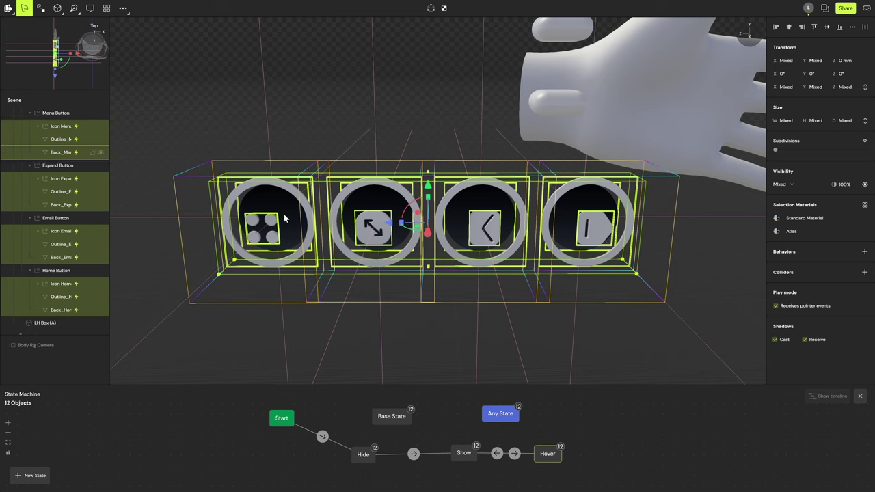
Shift Menu Button along Z away from Expand Button so their outer bounds no longer overlap.
left_click(32, 167)
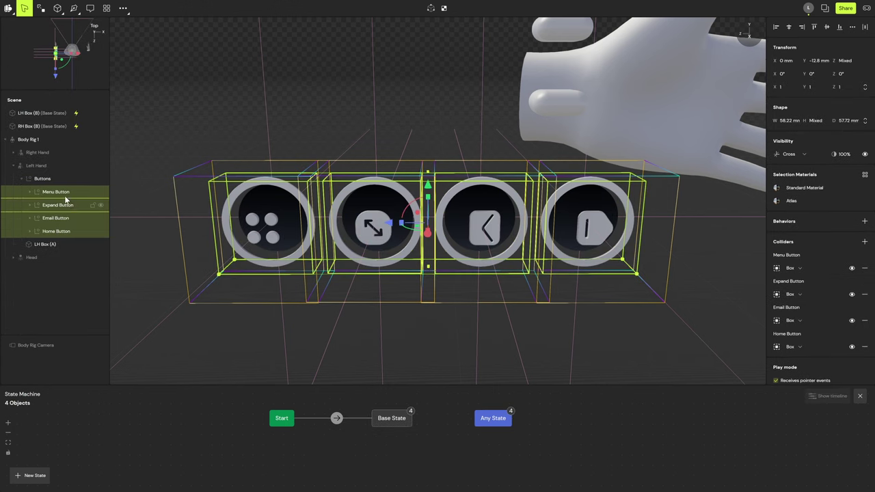
left_click(64, 193)
key("3")
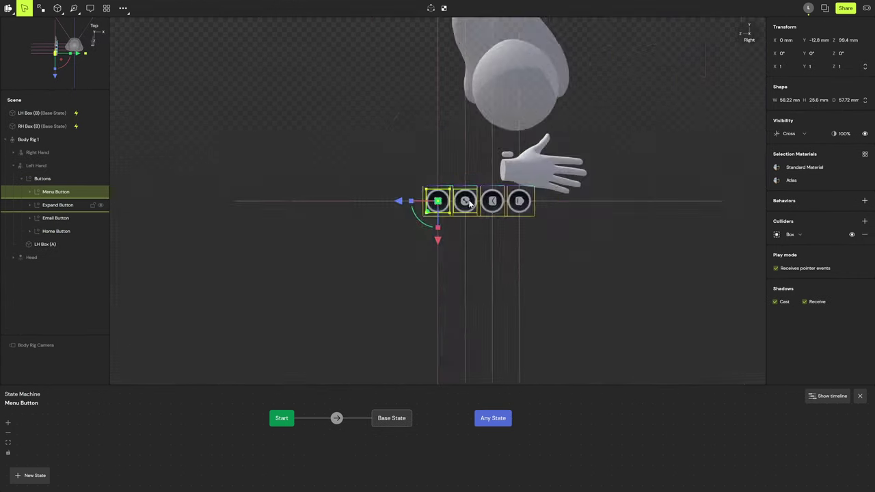
key("f")
right_click_drag(394, 201, 391, 203)
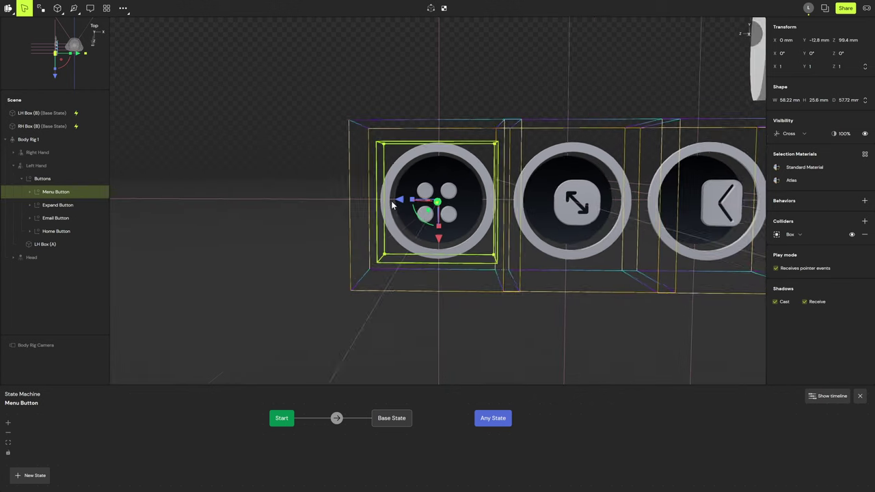
left_click_drag(393, 202, 383, 202)
Shift Menu and Expand away from Email Button, and all three away from Home Button, placing Menu Button at Z 121.91 mm.
left_click(57, 205, "shift")
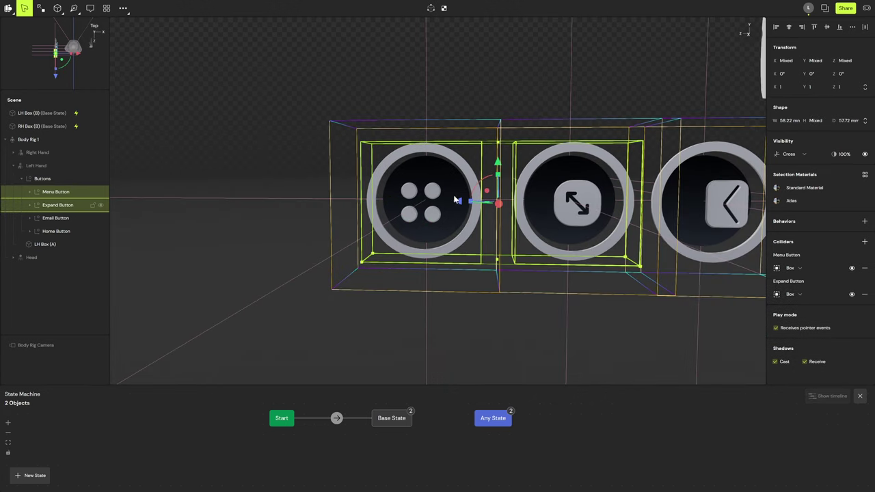
left_click_drag(455, 199, 445, 201)
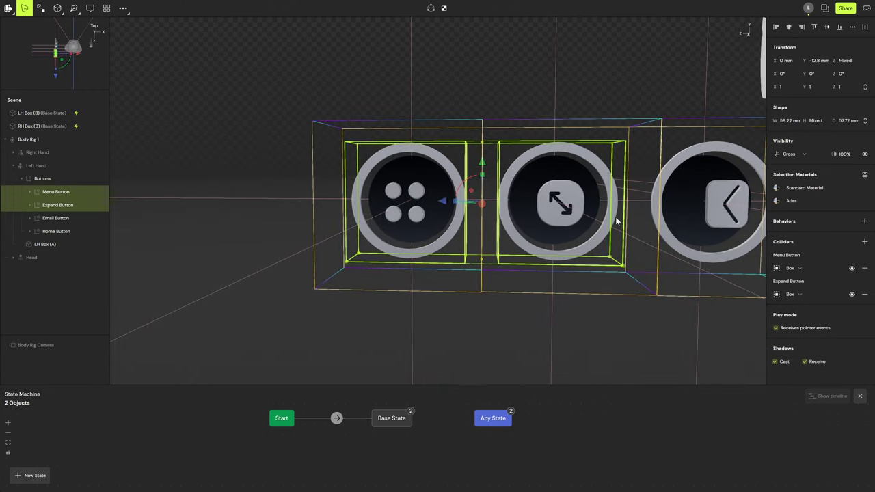
middle_click_drag(616, 221, 553, 219)
left_click(57, 218, "shift")
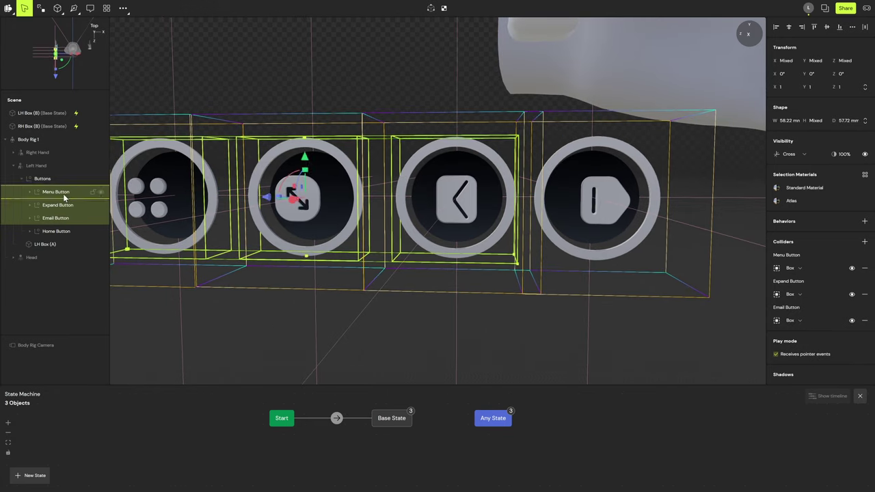
left_click_drag(266, 197, 251, 199)
middle_click_drag(371, 171, 377, 175)
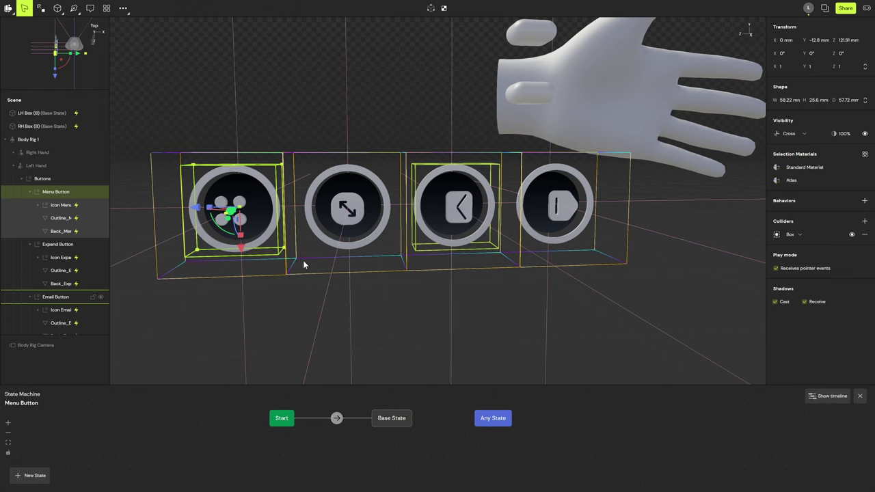
Return the parts of all four buttons to their base state.
type("b")
key("Return")
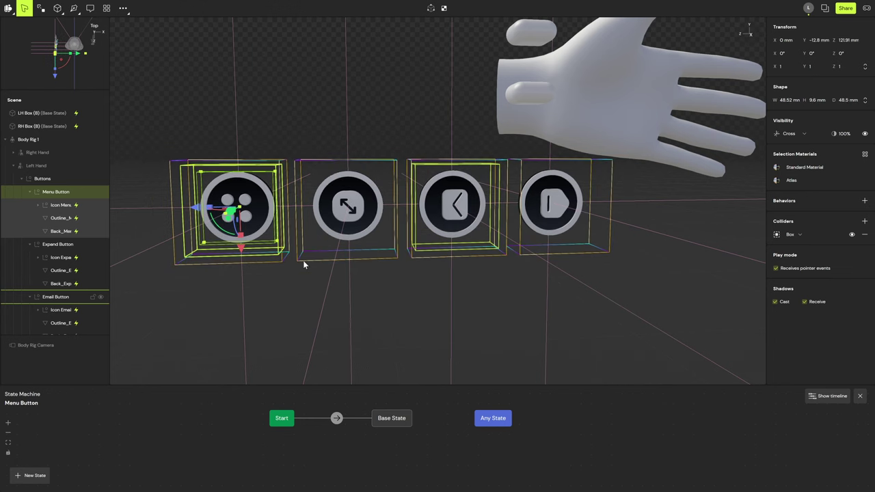
right_click_drag(687, 281, 661, 261)
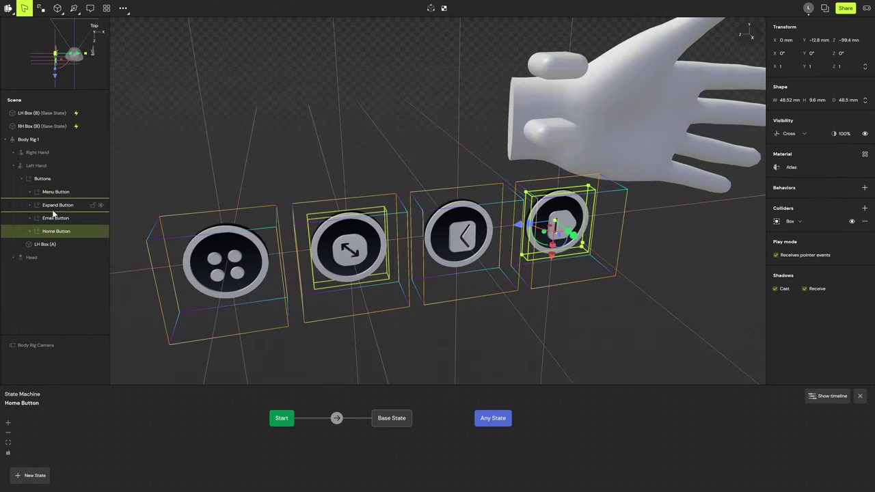
Select the Menu, Expand, Email and Home button groups and add a shared state named Hide linked from Start.
left_click(61, 192)
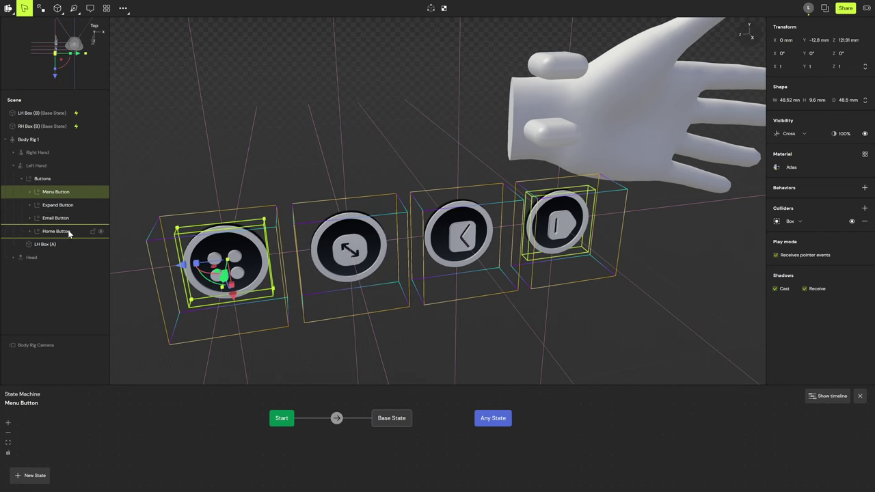
left_click(69, 233, "shift")
left_click_drag(297, 419, 353, 454)
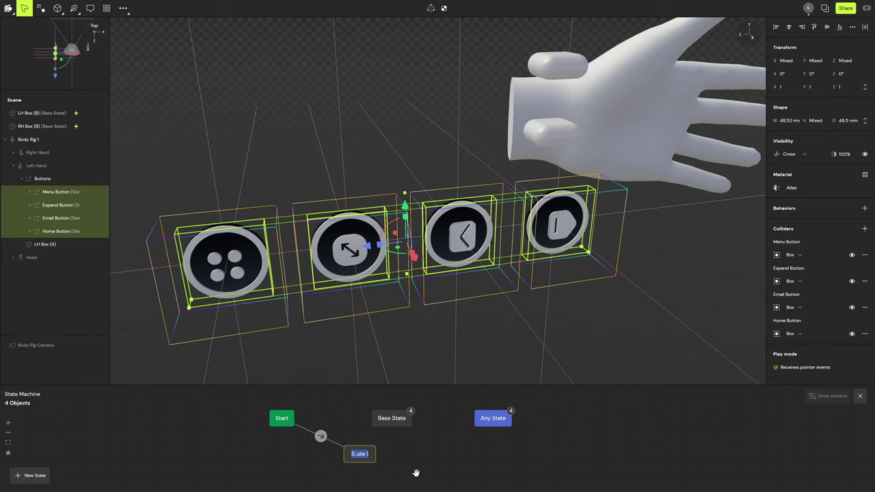
type("Hide")
key("Return")
Add a state named Show linked from Hide and create a return transition from Show to Hide.
left_click_drag(394, 451, 452, 454)
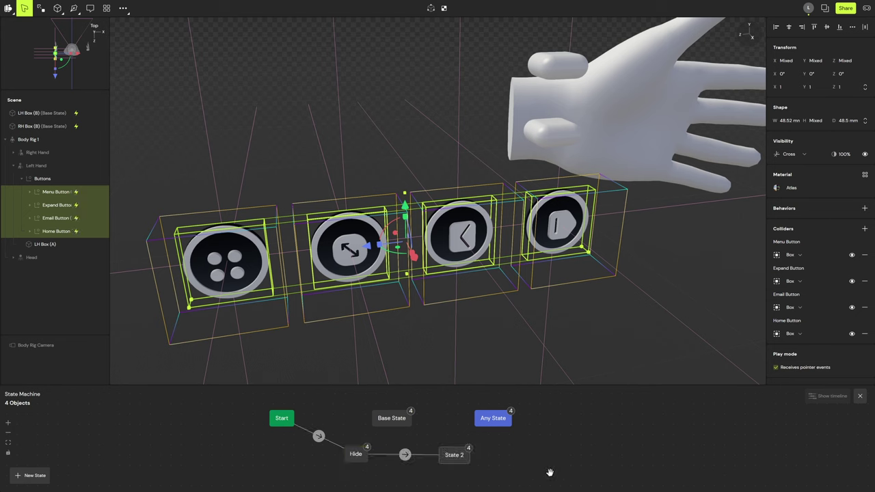
type("Show")
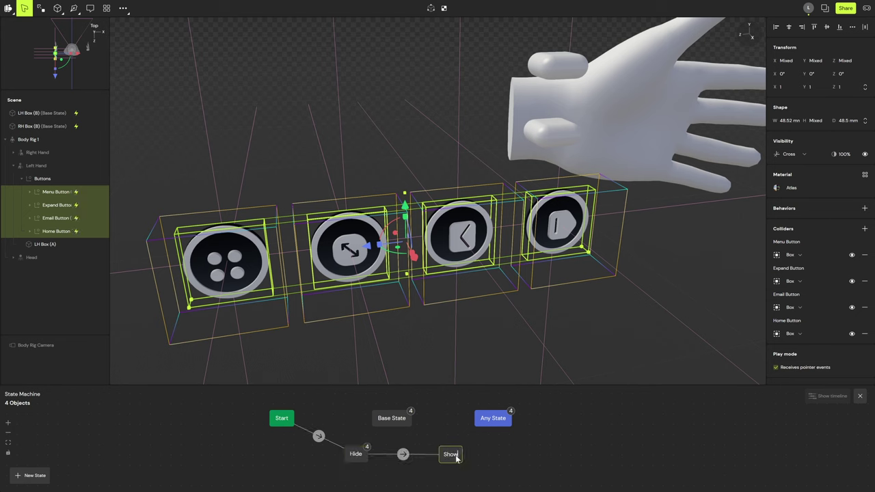
key("Return")
left_click_drag(456, 455, 362, 454)
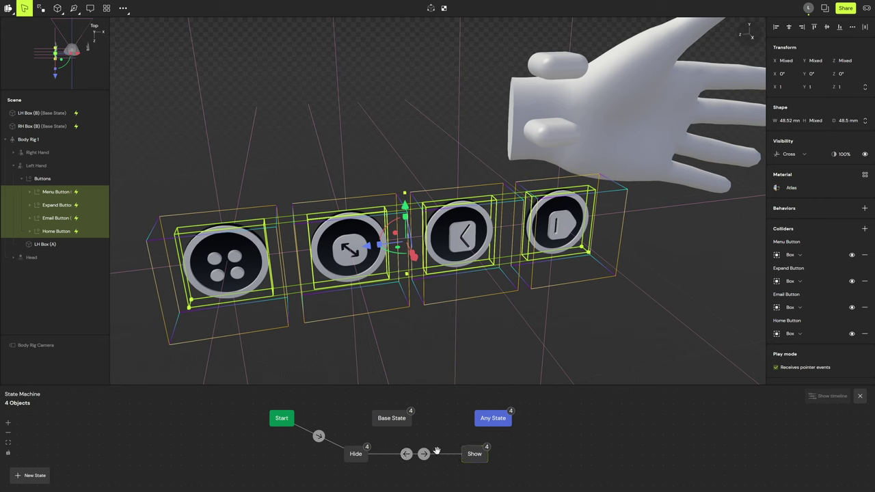
Set the four buttons' opacity to 0% in the Hide state and switch to the Show state.
left_click_drag(841, 154, 772, 154)
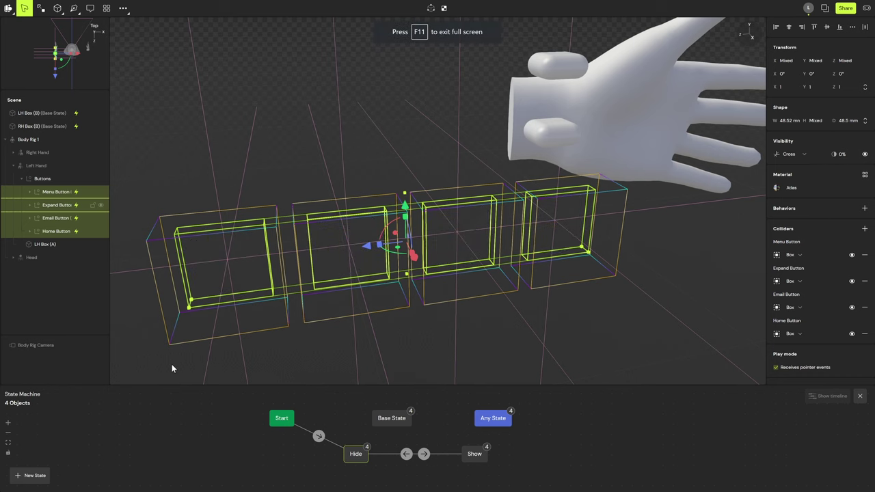
left_click(474, 454)
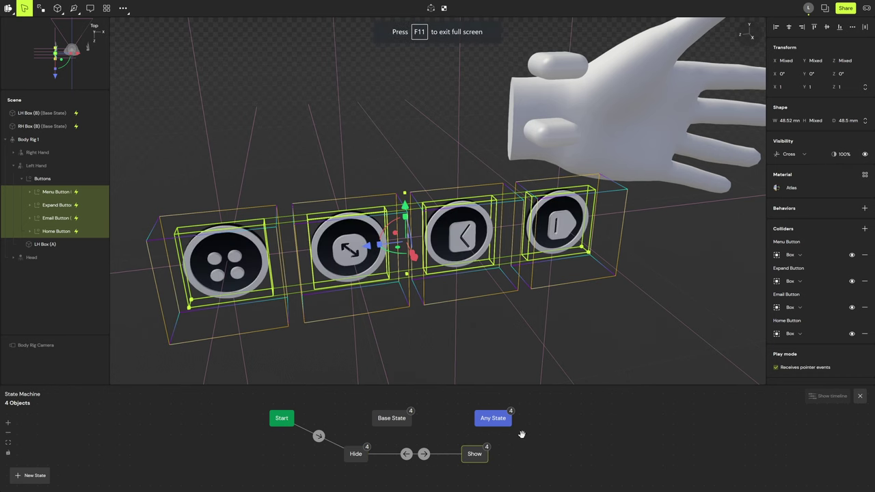
Trigger the four buttons' Hide-to-Show transition with Collider enter when LH Box (A) enters LH Box (B).
left_click(424, 454)
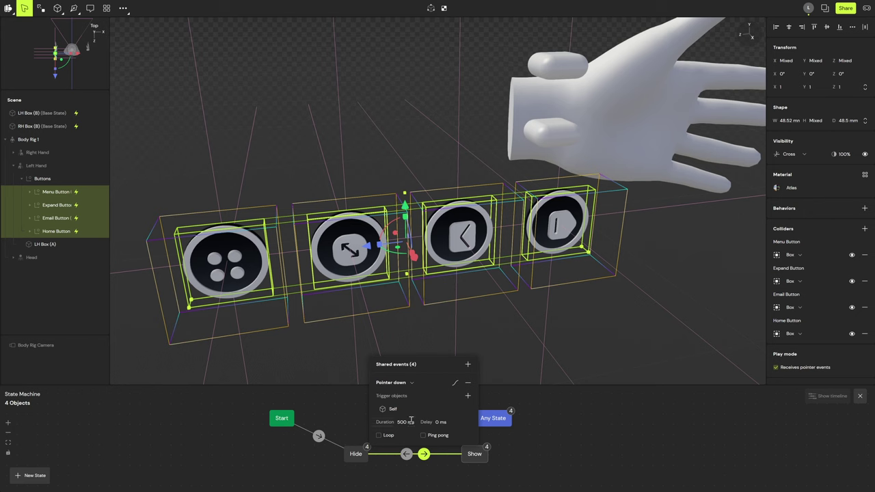
left_click(393, 382)
left_click(397, 328)
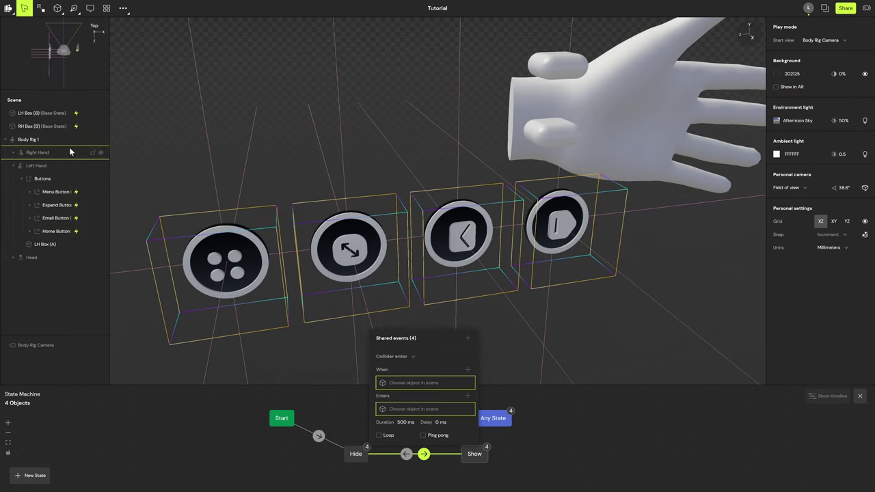
left_click(45, 244)
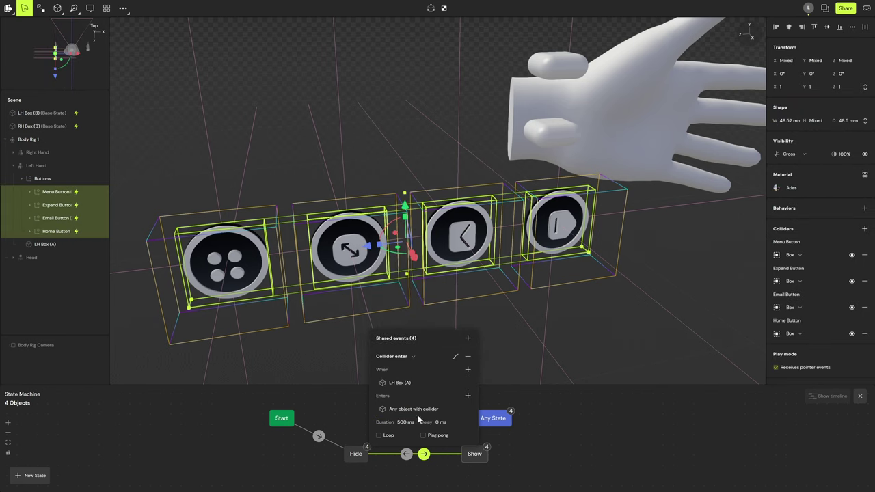
left_click(451, 408)
left_click(28, 113)
Give the shared Hide-to-Show transition Spring out easing and a duration of 750 ms.
left_click(455, 357)
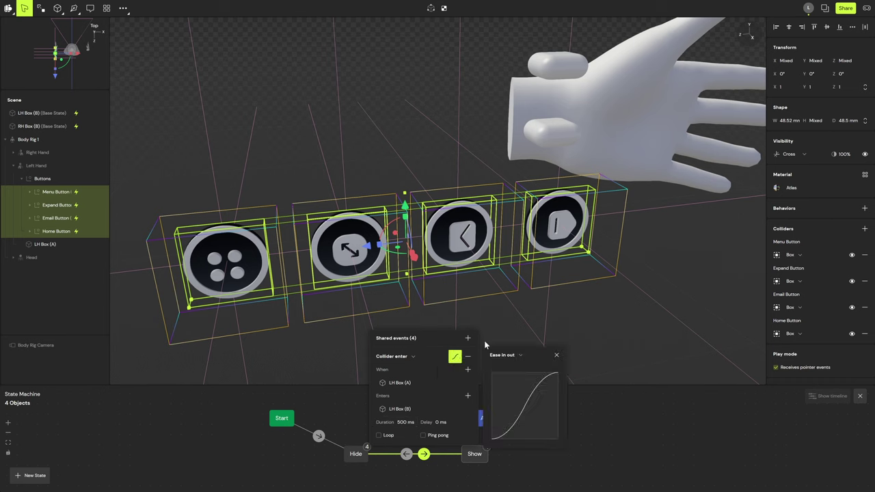
left_click(509, 355)
left_click(519, 436)
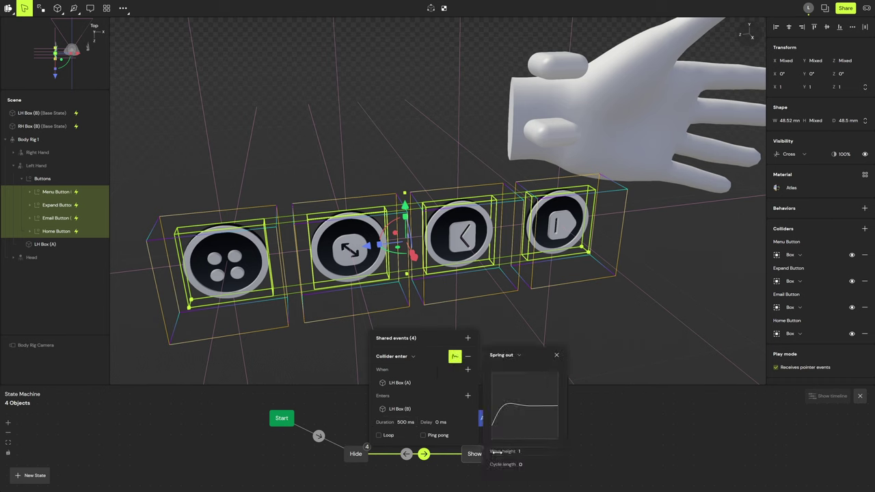
left_click(403, 422)
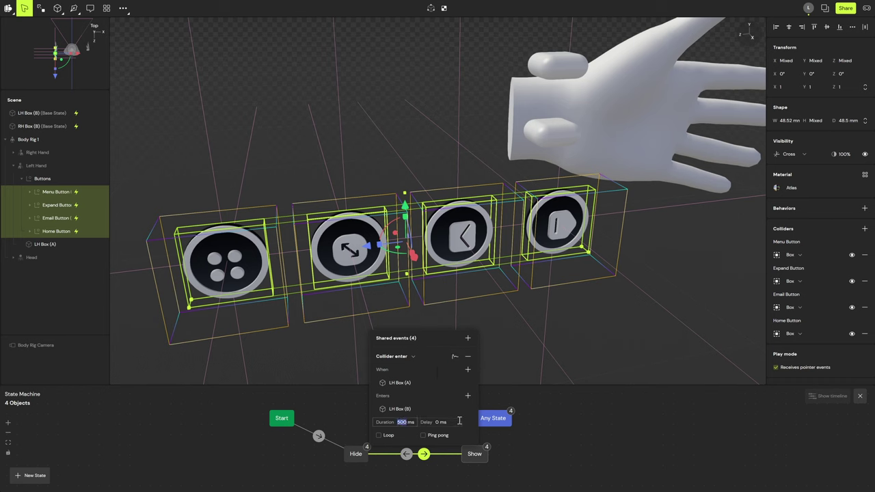
type("7")
Trigger the four buttons' Show-to-Hide transition with Collider exit when LH Box (B) exits LH Box (A).
left_click(406, 454)
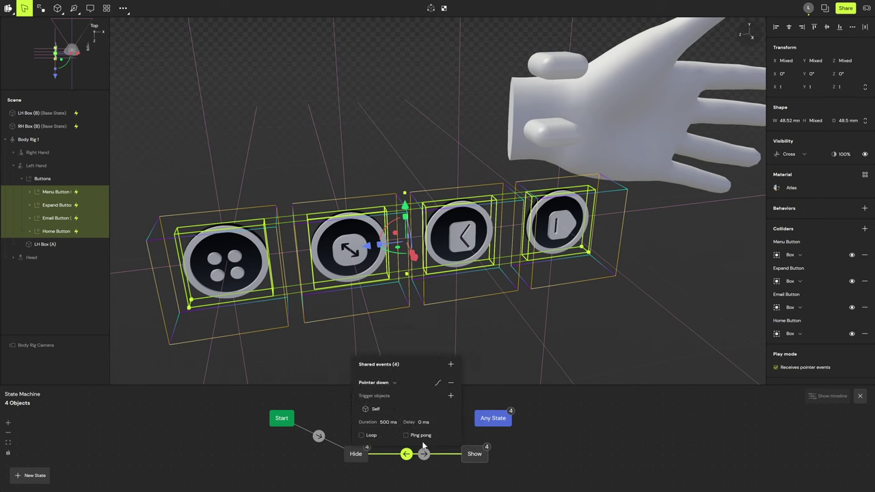
left_click(396, 384)
left_click(401, 341)
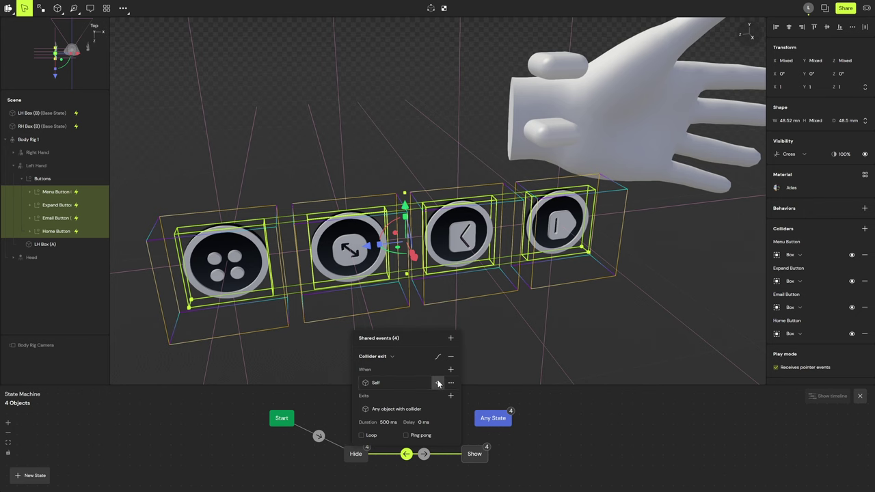
left_click(439, 383)
left_click(262, 186)
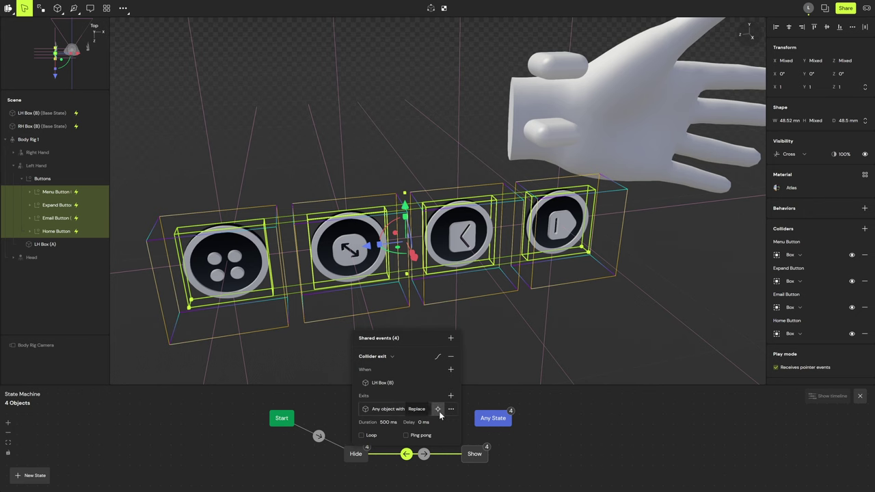
left_click(439, 411)
left_click(44, 244)
Give the shared Show-to-Hide transition Spring out easing and a duration of 750 ms.
left_click(437, 358)
left_click(488, 355)
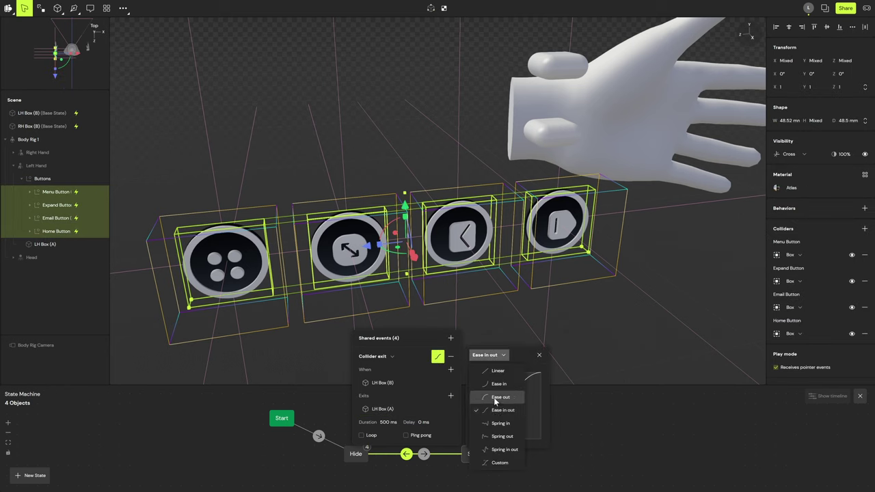
left_click(504, 436)
left_click(385, 422)
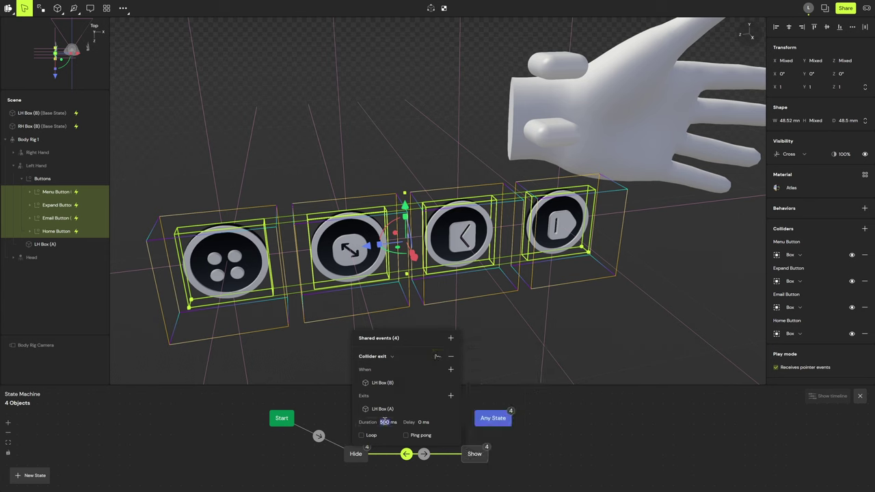
type("7")
In the Hide state, shift all four buttons about 22 mm to a Y position of about -34.4 mm, and switch to the Show state.
left_click(357, 454)
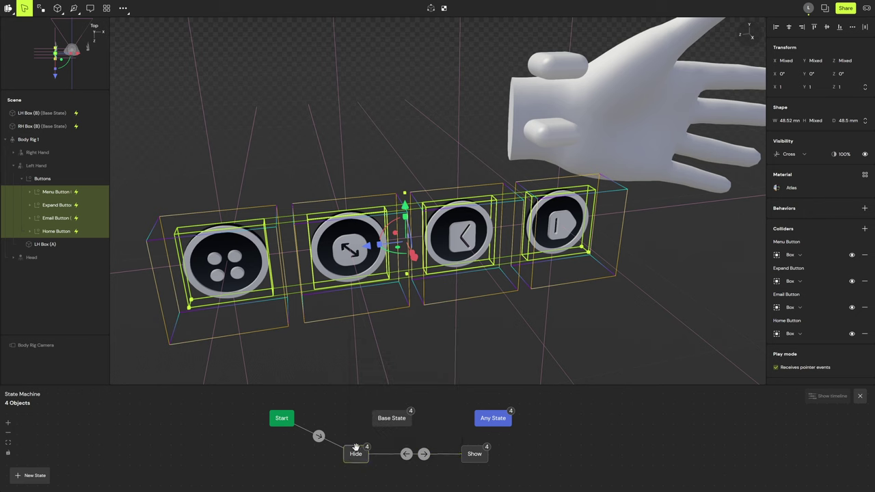
left_click(475, 464)
left_click(361, 449)
middle_click_drag(361, 247, 420, 255)
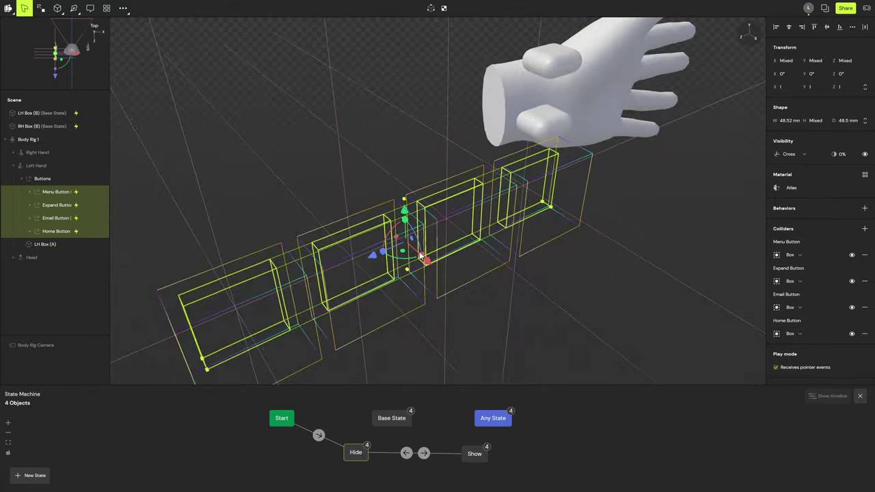
right_click_drag(422, 256, 432, 258)
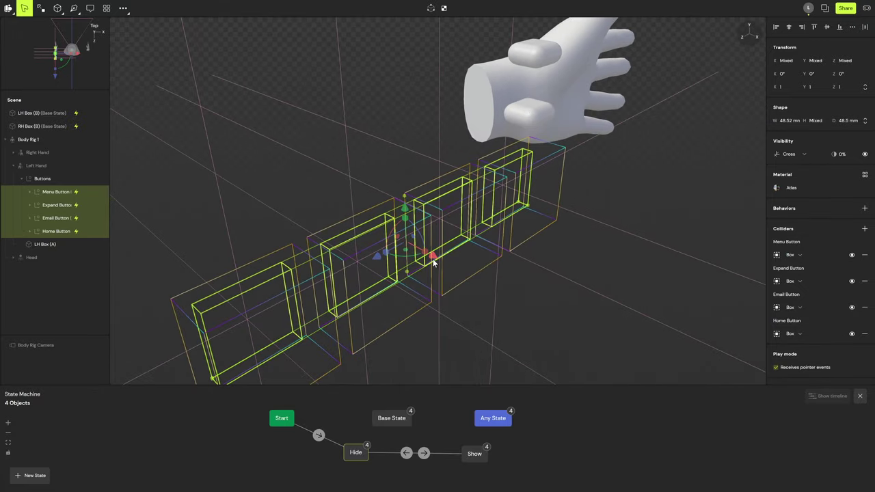
left_click_drag(433, 260, 411, 245)
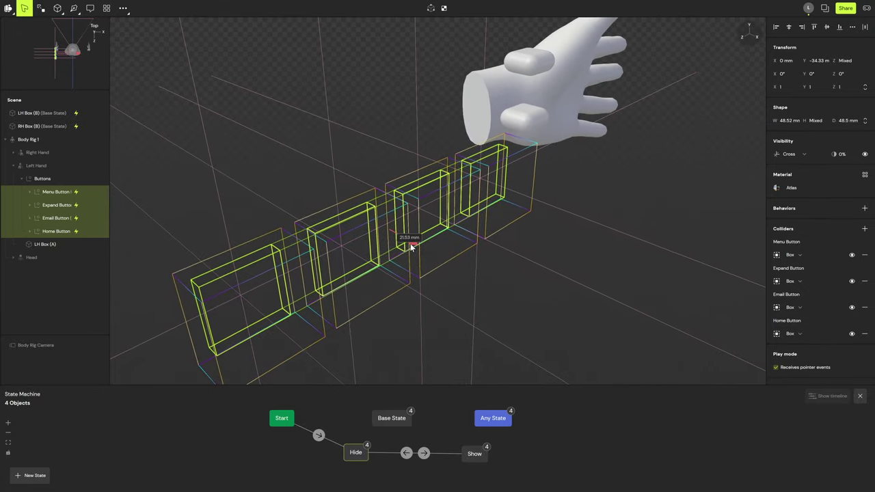
right_click_drag(410, 247, 412, 248)
left_click(475, 457)
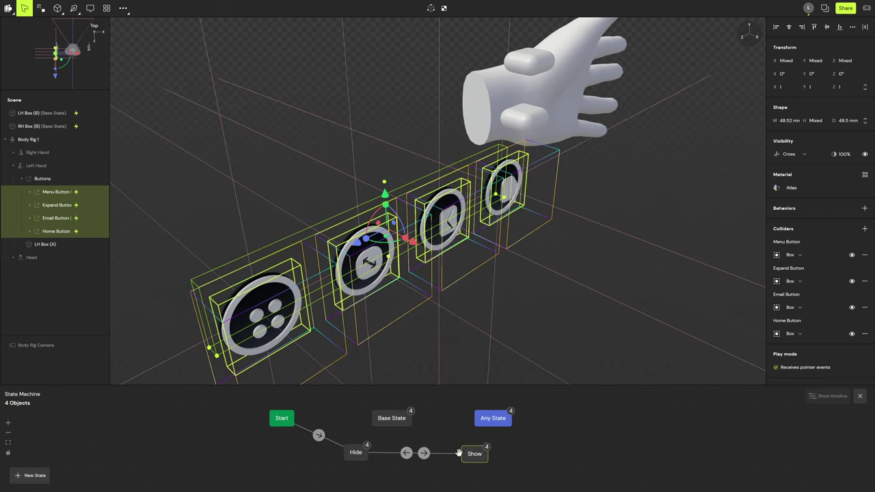
left_click(356, 453)
left_click(474, 455)
left_click(355, 452)
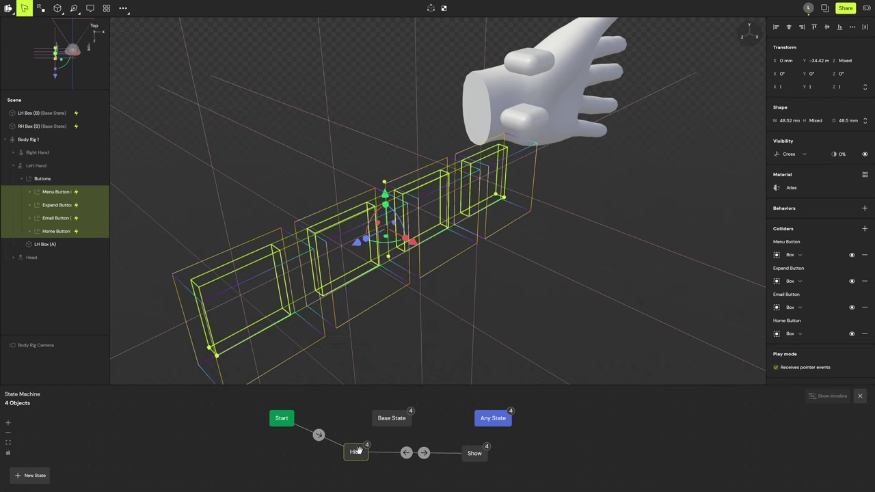
left_click(475, 454)
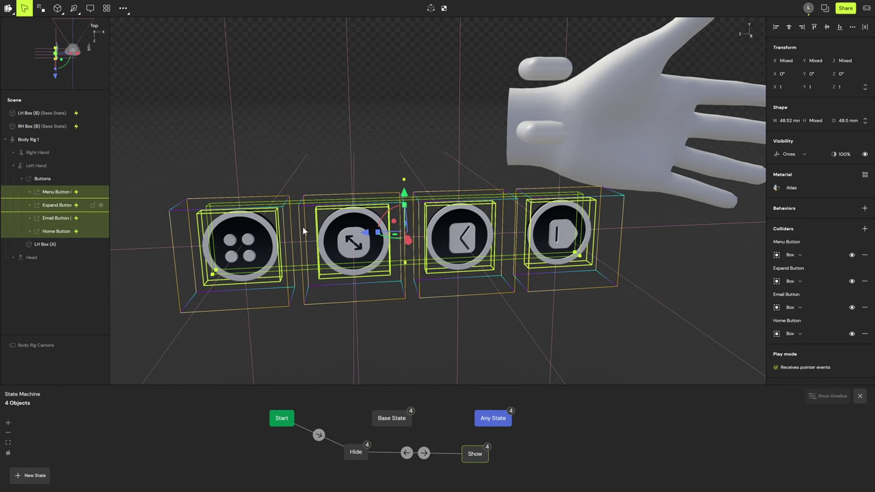
left_click(243, 383)
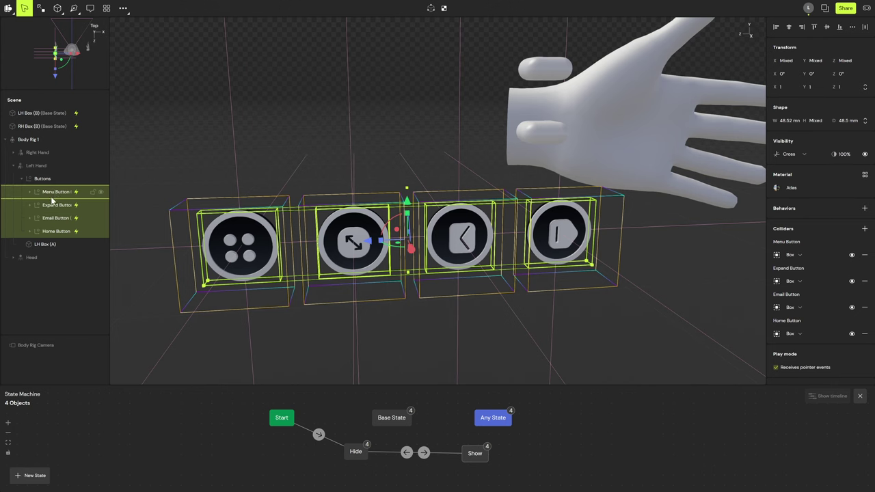
Stagger the Hide-to-Show delays from Home through Email and Expand to Menu, setting the Expand button's delay to 200 ms.
left_click(58, 231)
left_click(424, 453)
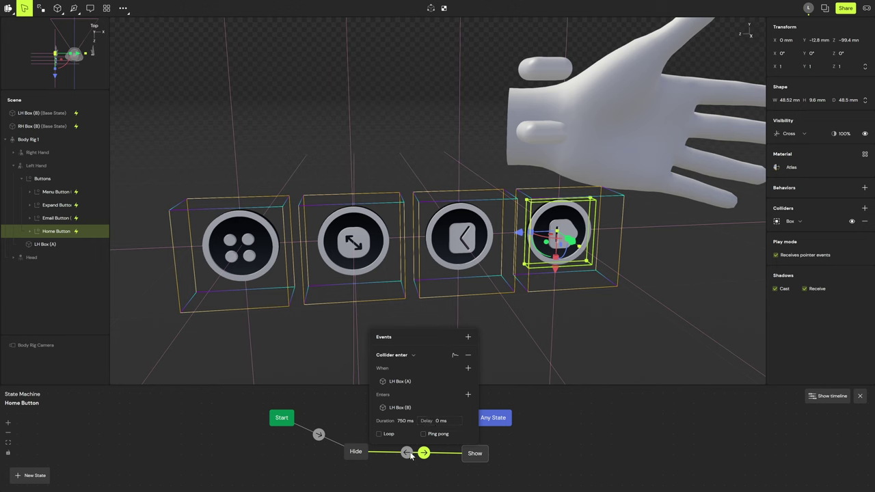
left_click(60, 217)
left_click(424, 453)
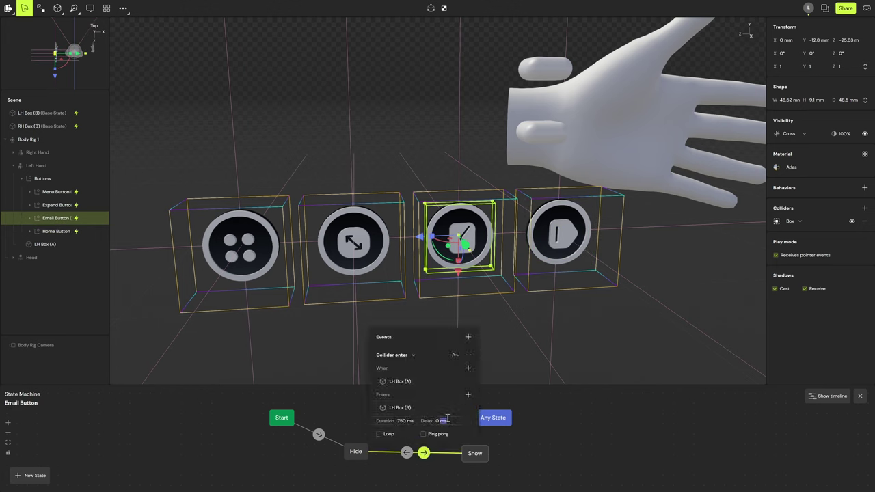
type("0")
left_click(56, 203)
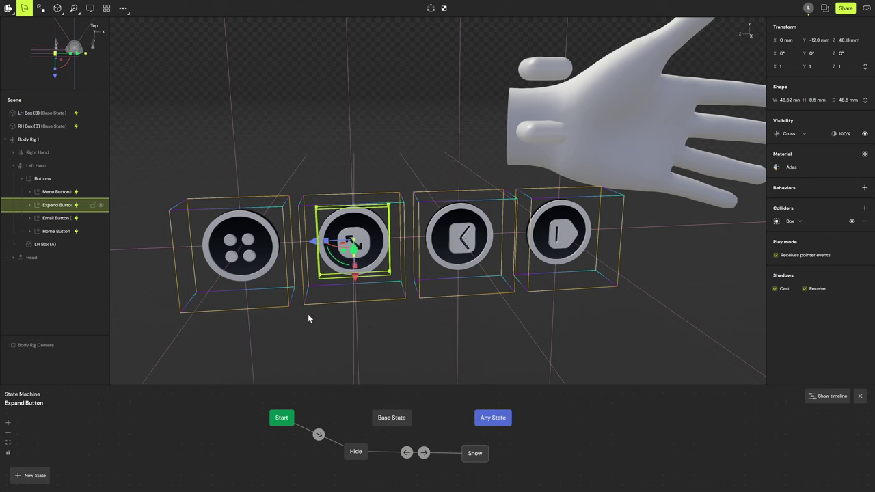
left_click(424, 453)
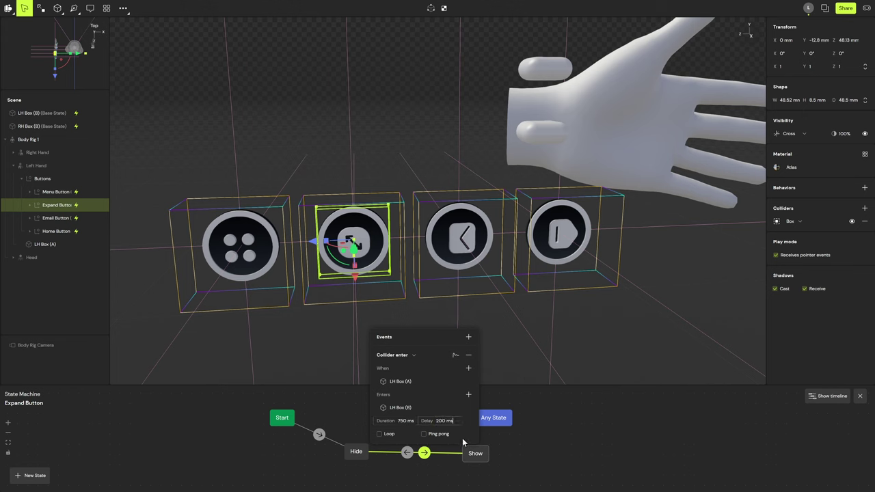
left_click(61, 191)
left_click(424, 453)
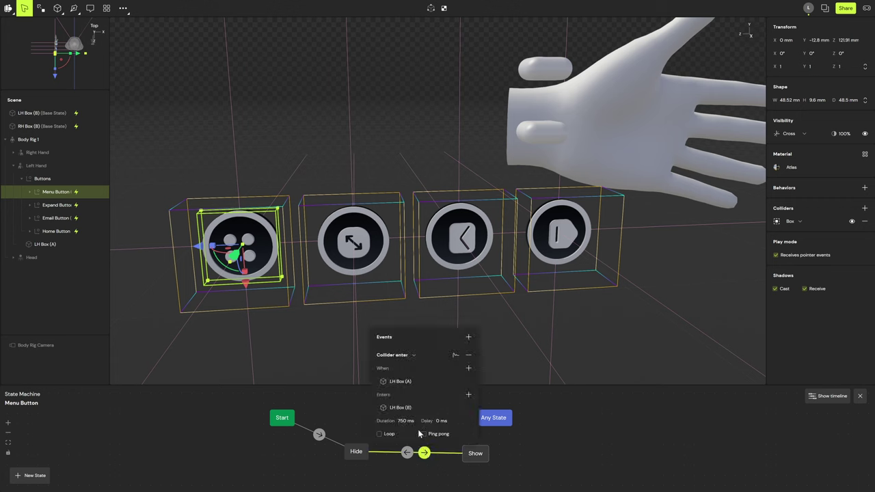
left_click(453, 422)
type("30")
Stagger the Show-to-Hide delays in reverse from Menu through Expand, setting Email to 200 ms and Home to 300 ms.
left_click(410, 454)
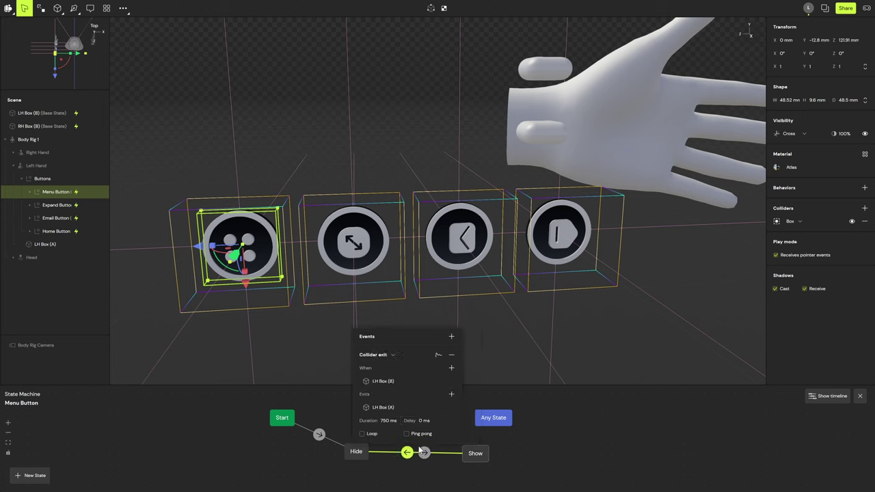
left_click(54, 205)
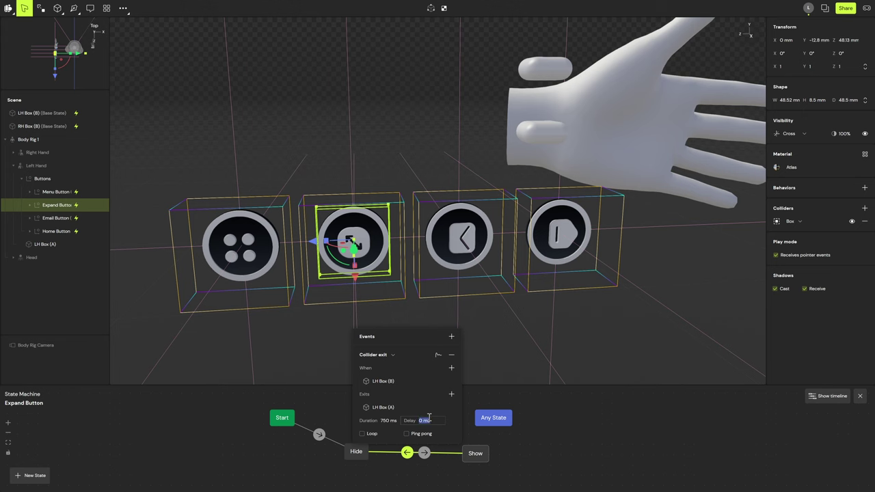
type("10")
key("Return")
left_click(56, 218)
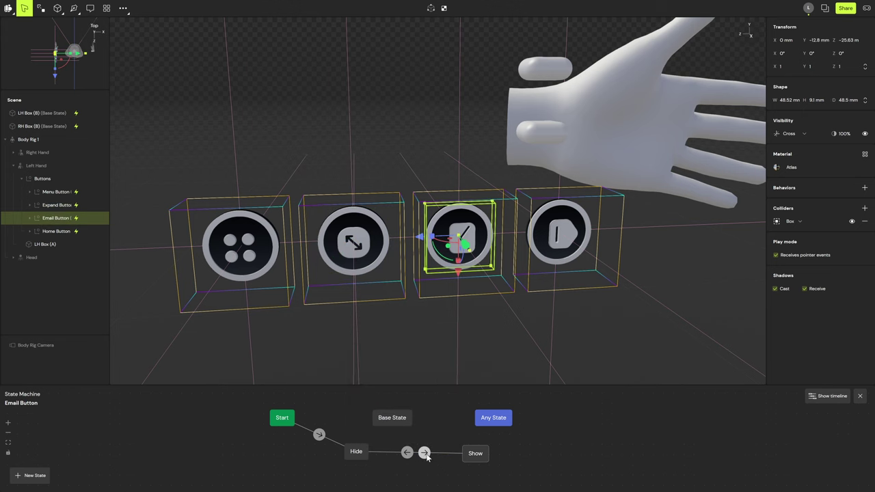
left_click(409, 453)
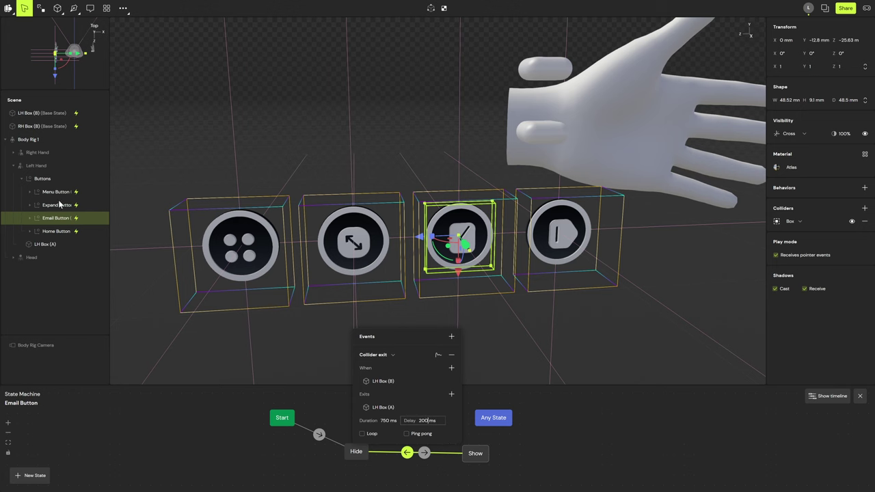
left_click(64, 231)
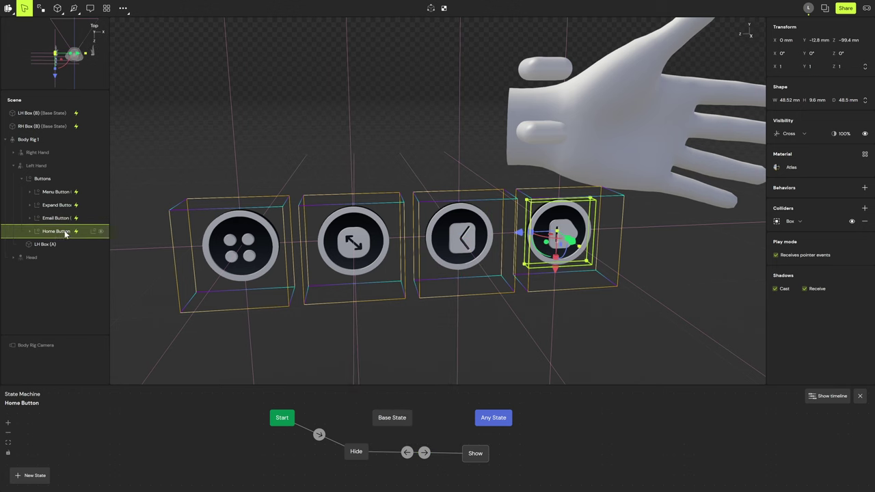
left_click(407, 453)
left_click(427, 421)
type("300 ms")
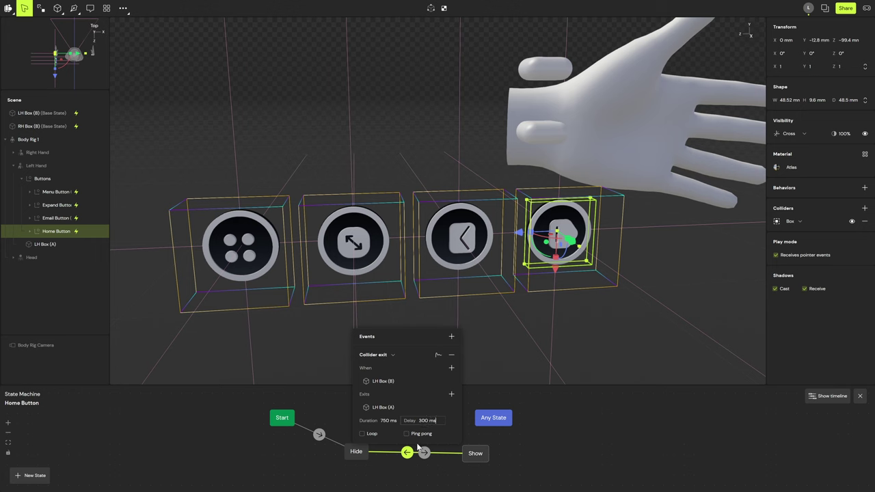
Review the Hide-to-Show transition settings of the Home and Email buttons.
left_click(424, 453)
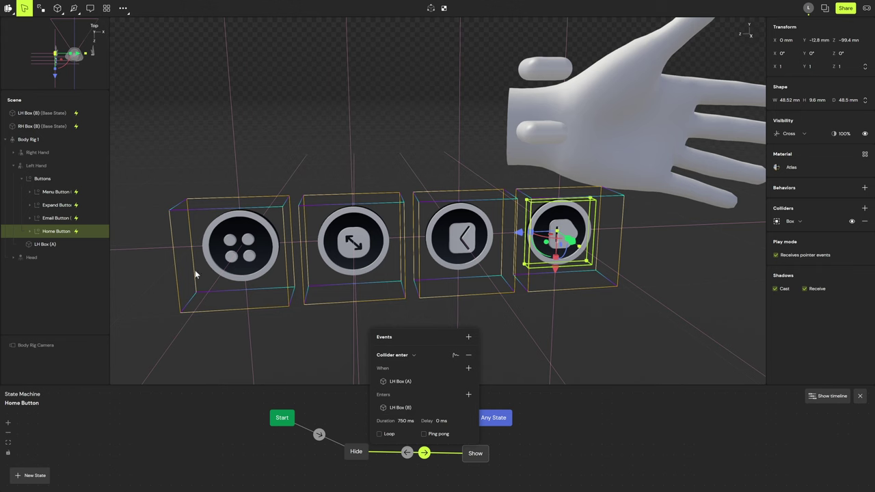
left_click(47, 221)
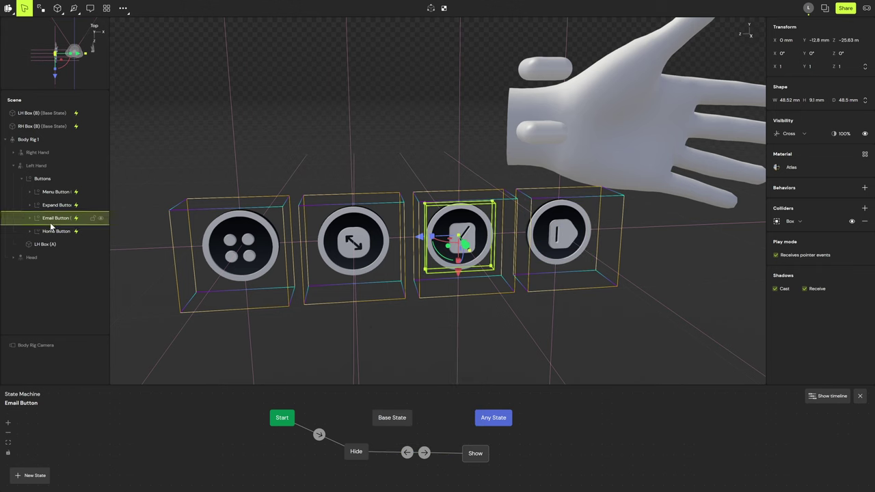
left_click(425, 454)
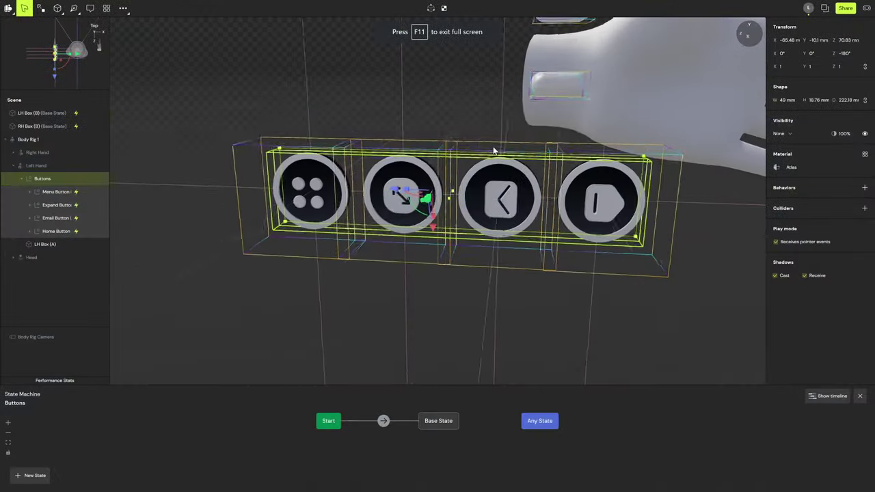
Scale the Buttons group to 0.8 on all axes and select the Menu Button group.
mouse_move(494, 150)
middle_mouse_down()
mouse_move(469, 146)
mouse_move(503, 162)
middle_mouse_up()
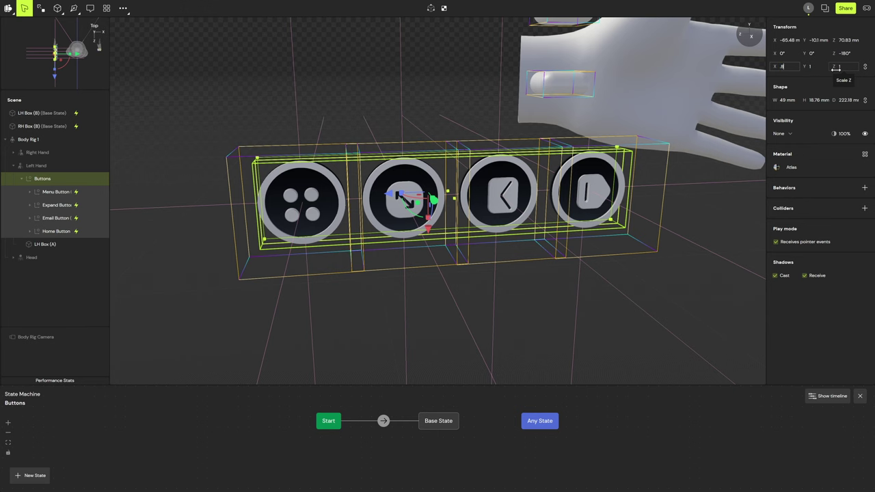
key("Return")
middle_click_drag(601, 212, 185, 197)
left_click(54, 192)
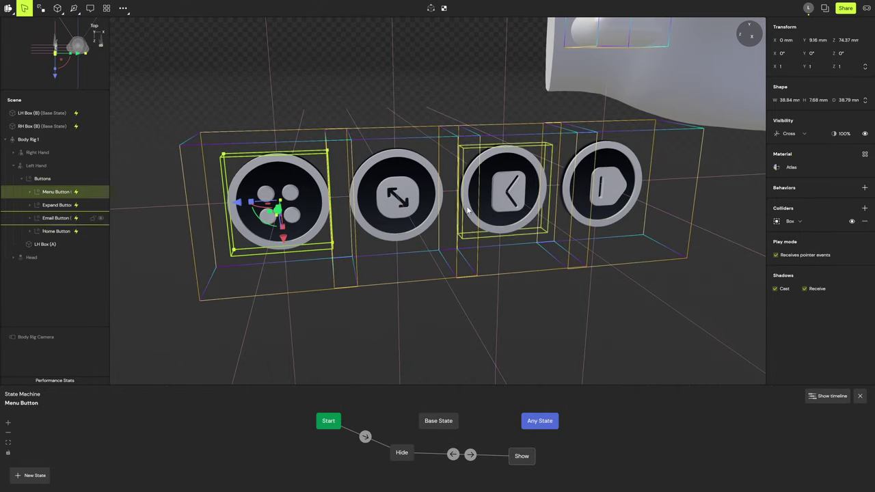
Set the Menu Button box collider's Z padding to 0 mm and narrow the other buttons' colliders so that neighbouring ones do not overlap.
left_click(777, 221)
left_click(783, 322)
left_click(813, 322)
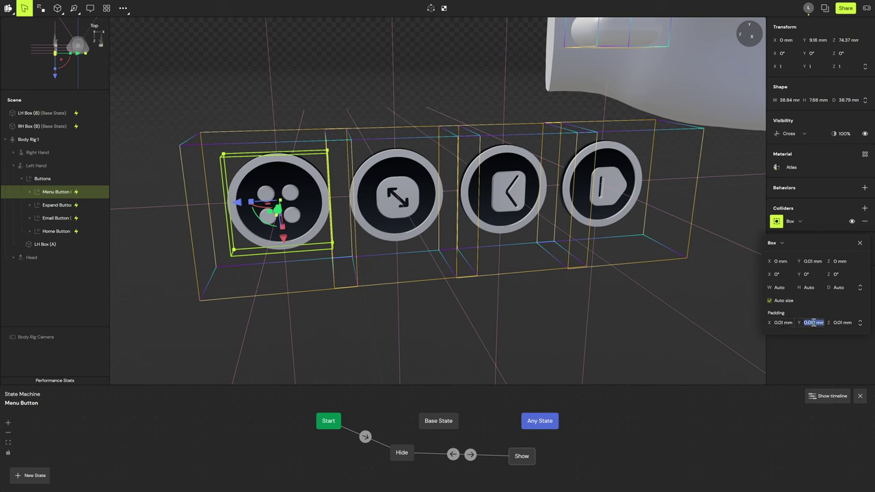
key("Tab")
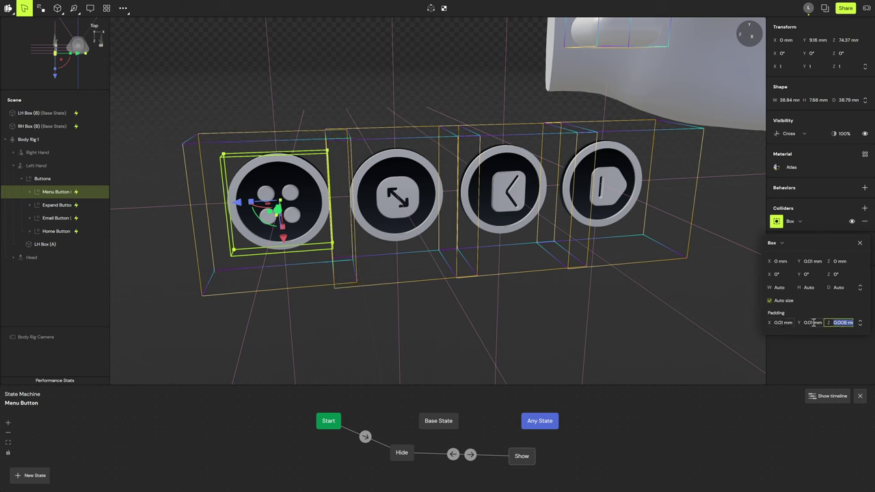
type("0.002")
key("Return")
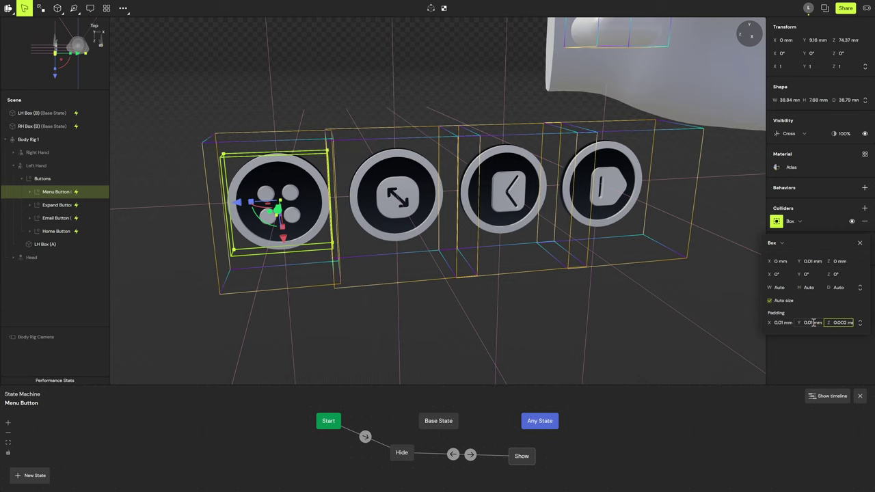
middle_click_drag(457, 255, 427, 268)
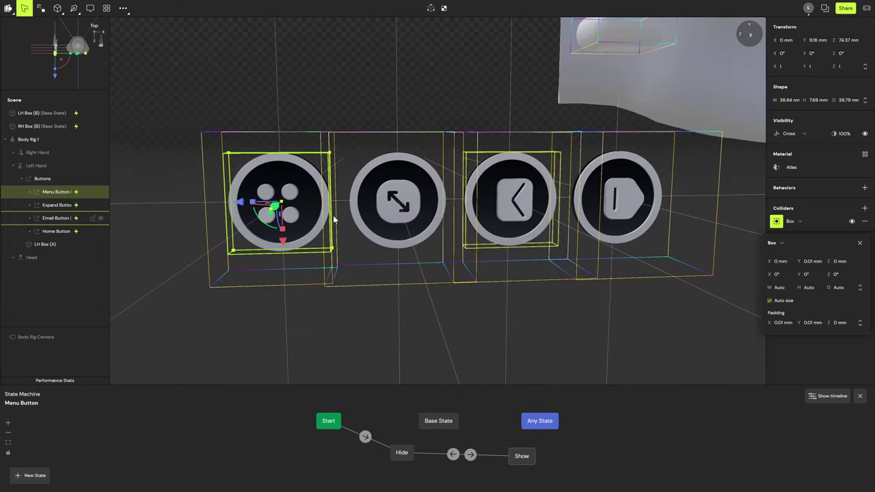
left_click(58, 218)
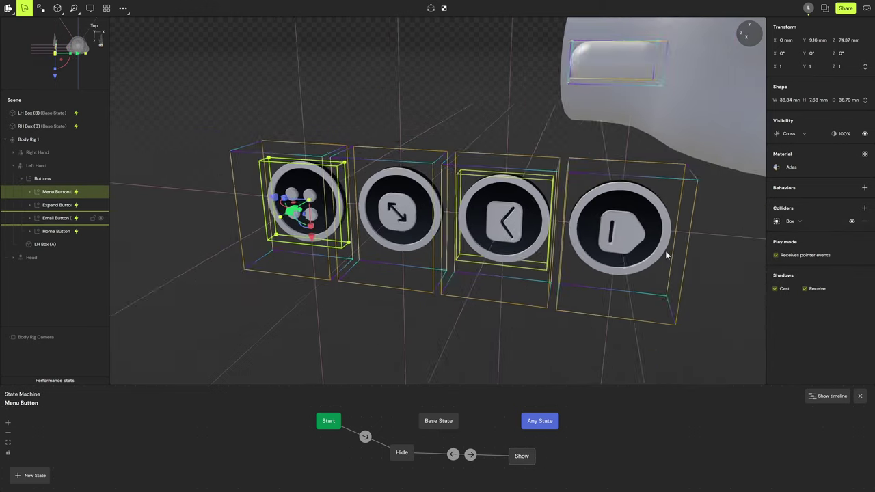
middle_click_drag(666, 251, 691, 247)
right_click_drag(690, 251, 669, 241)
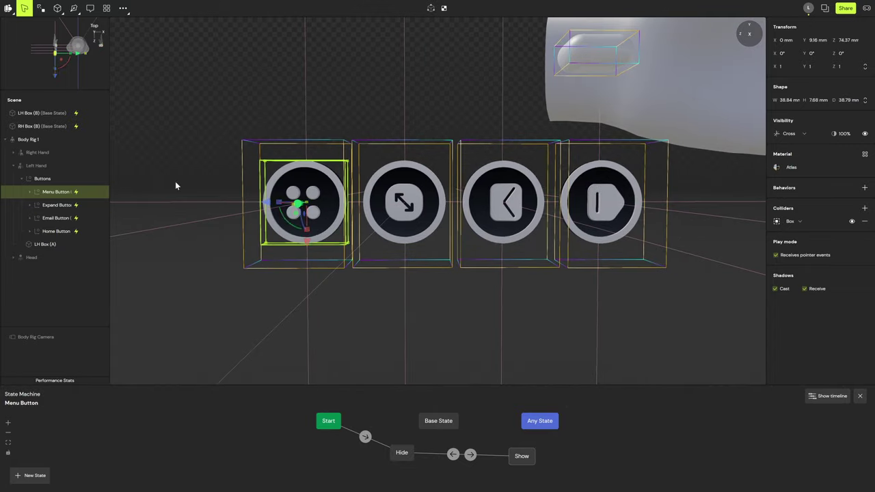
Select all four buttons and, in their Hide state, move them together along the negative X axis.
left_click(47, 181)
right_click_drag(364, 158, 504, 211)
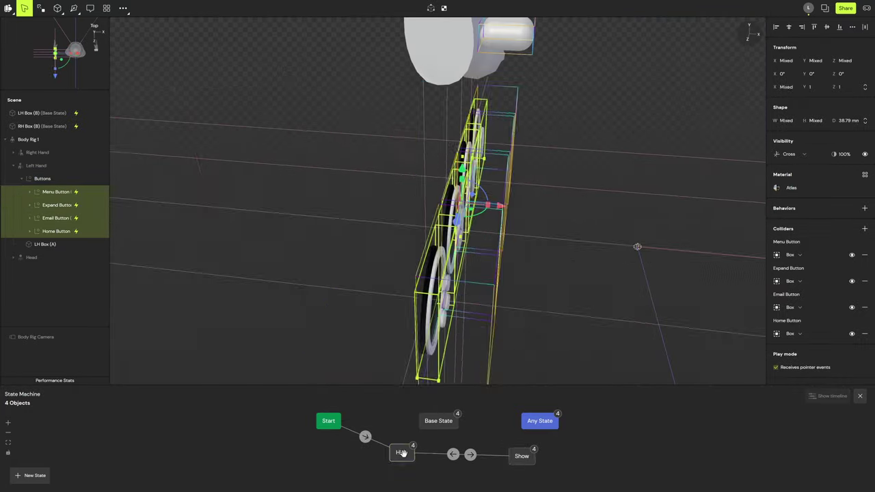
left_click(402, 453)
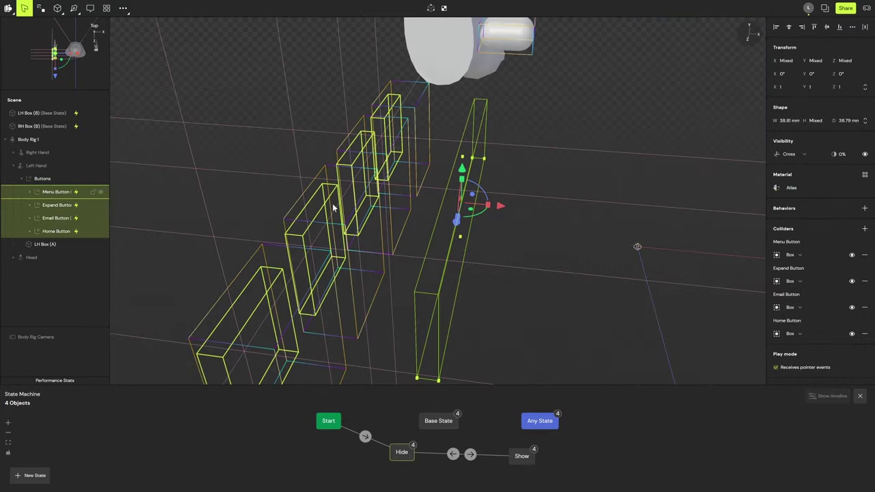
right_click_drag(366, 108, 463, 166)
left_click_drag(496, 204, 355, 195)
right_click_drag(601, 171, 527, 144)
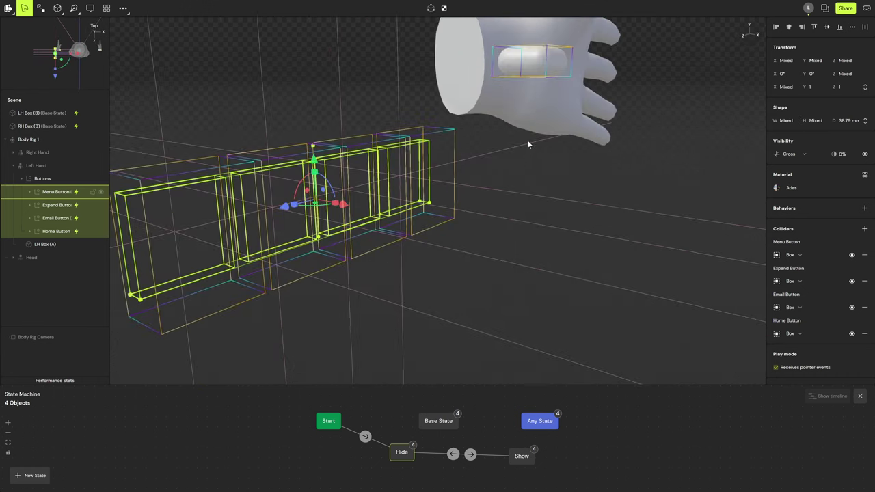